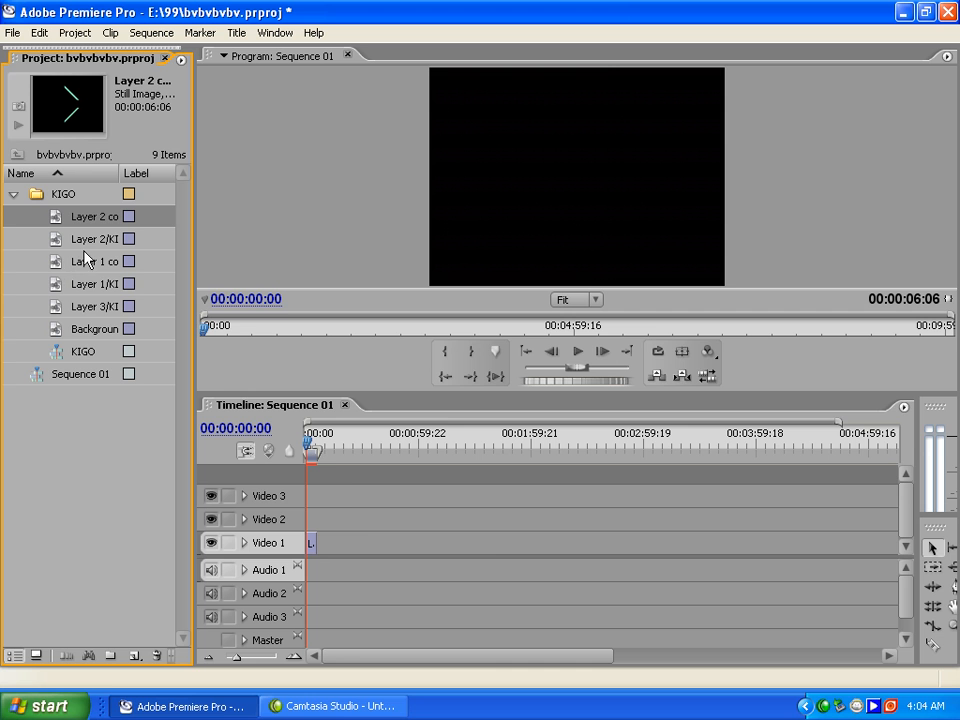
# Place Layer 2 on Video 2 and Layer 1 copy on Video 3, both starting at the beginning of the sequence
pyautogui.click(313, 447)
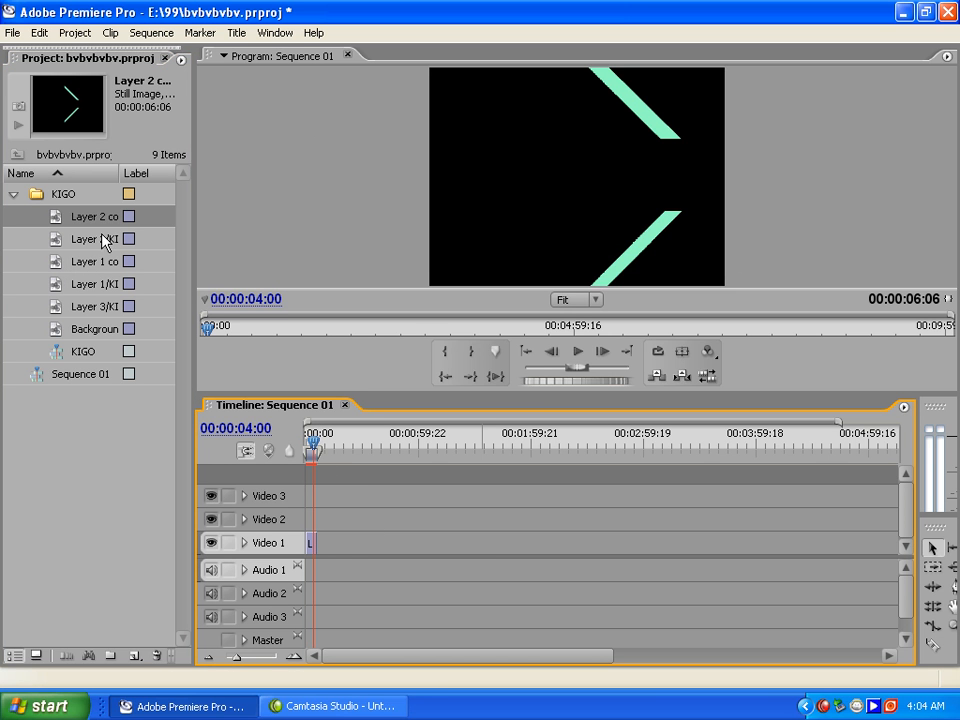
pyautogui.click(103, 246)
pyautogui.moveTo(306, 453); pyautogui.dragTo(289, 517)
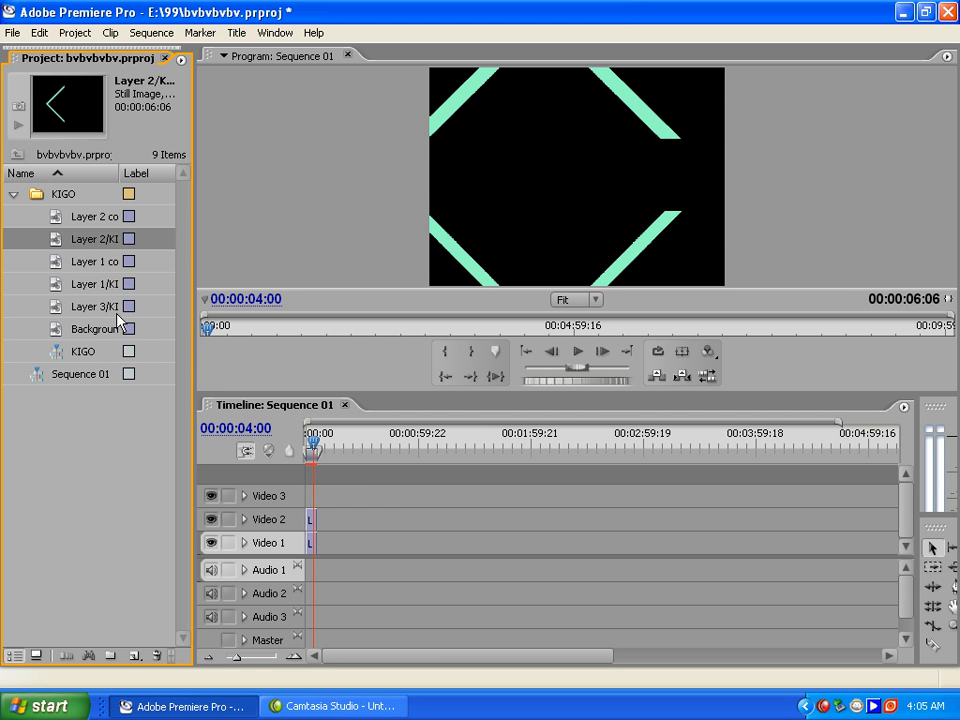
pyautogui.click(62, 262)
pyautogui.moveTo(314, 447); pyautogui.dragTo(312, 498)
# Stack Layer 1 on a new Video 4 track and Layer 3 on a new Video 5 track at the sequence start
pyautogui.click(84, 285)
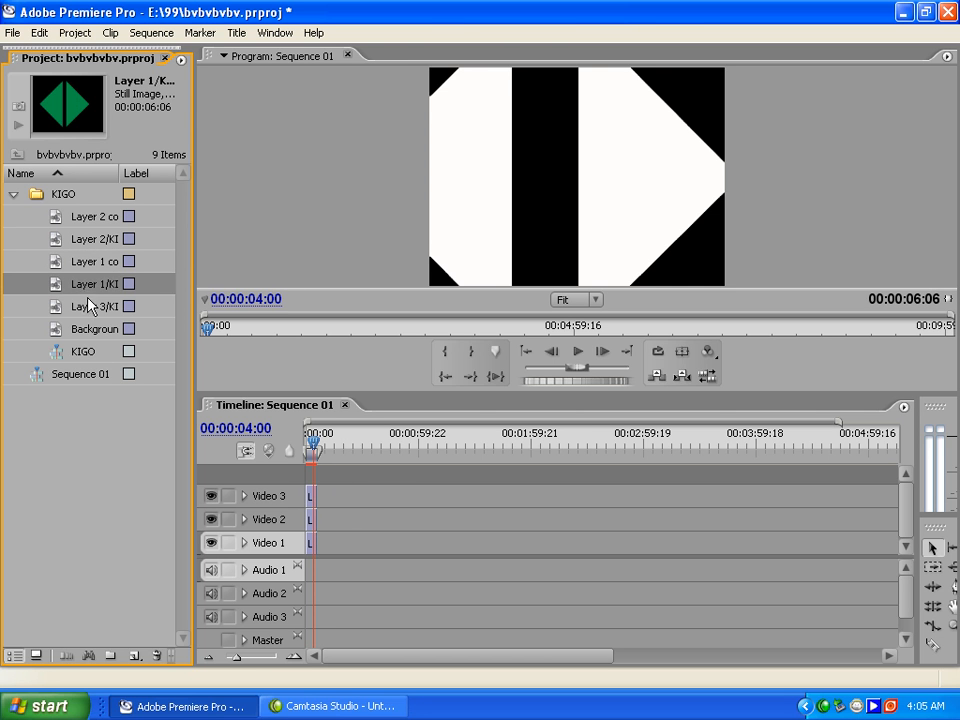
pyautogui.moveTo(94, 289); pyautogui.dragTo(312, 478)
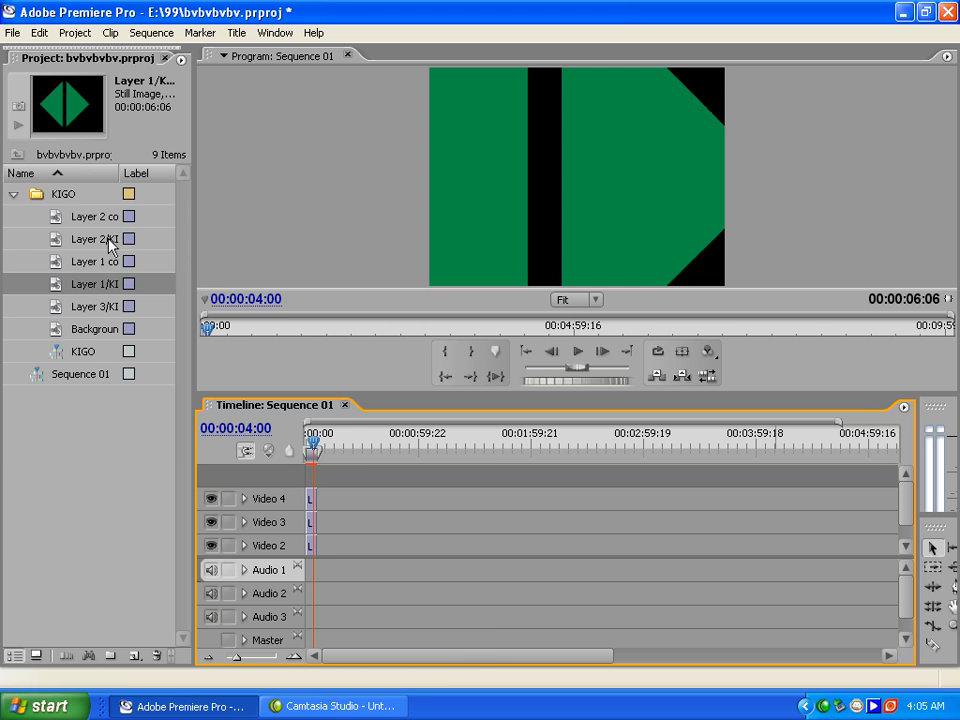
pyautogui.click(103, 308)
pyautogui.moveTo(103, 310); pyautogui.dragTo(75, 362)
# Enlarge the timeline area and return the playhead to 00:00:00:00
pyautogui.click(95, 330)
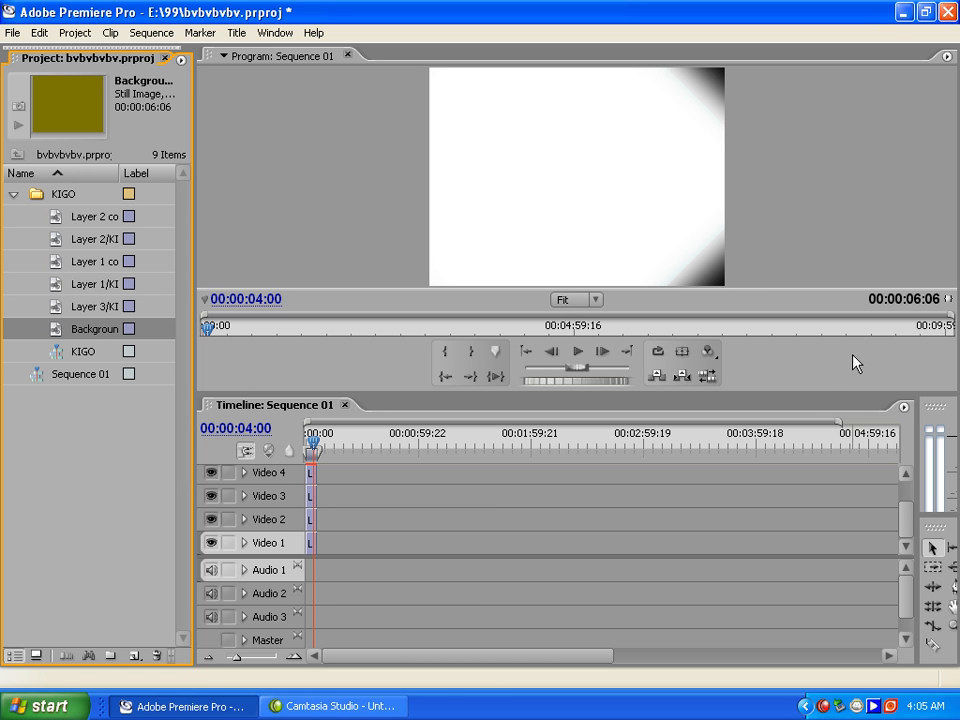
pyautogui.moveTo(810, 393); pyautogui.dragTo(810, 350)
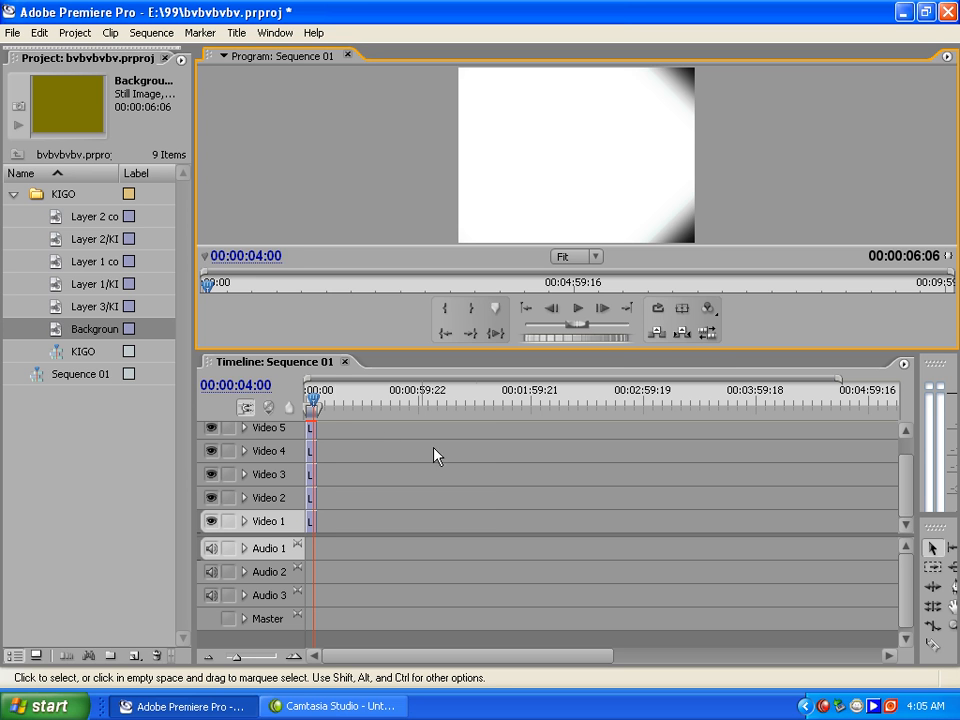
pyautogui.click(307, 404)
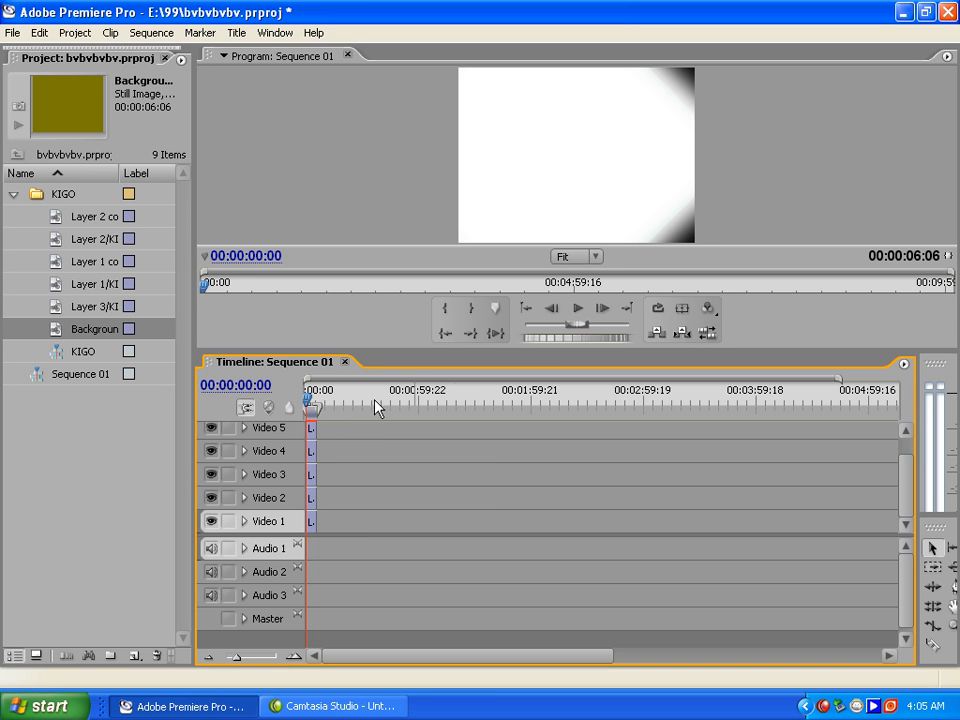
pyautogui.click(595, 257)
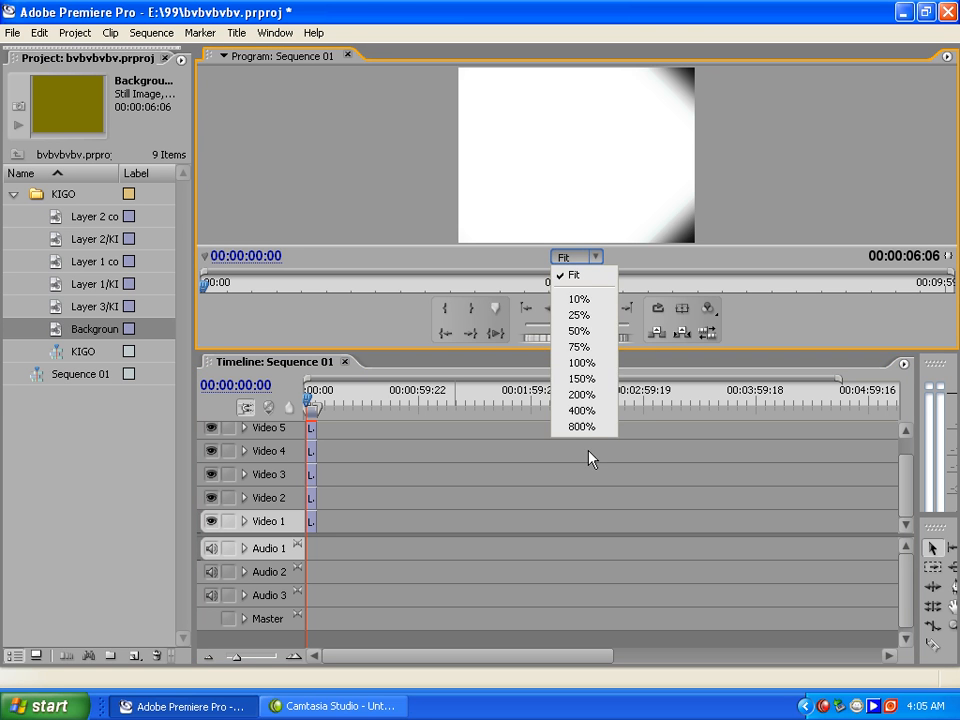
pyautogui.click(601, 315)
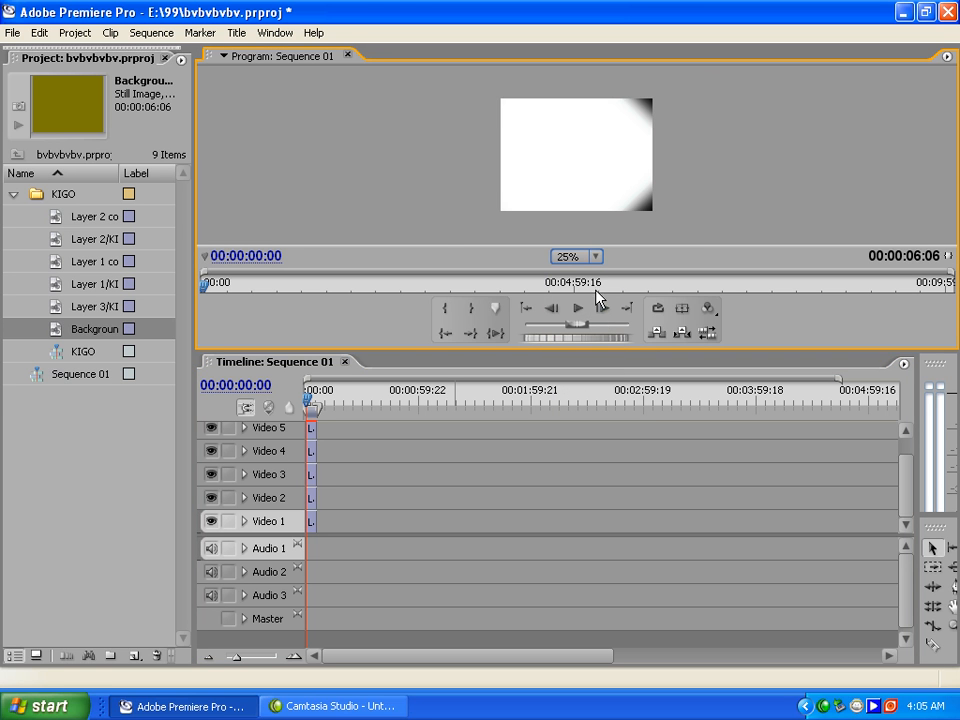
pyautogui.click(318, 486)
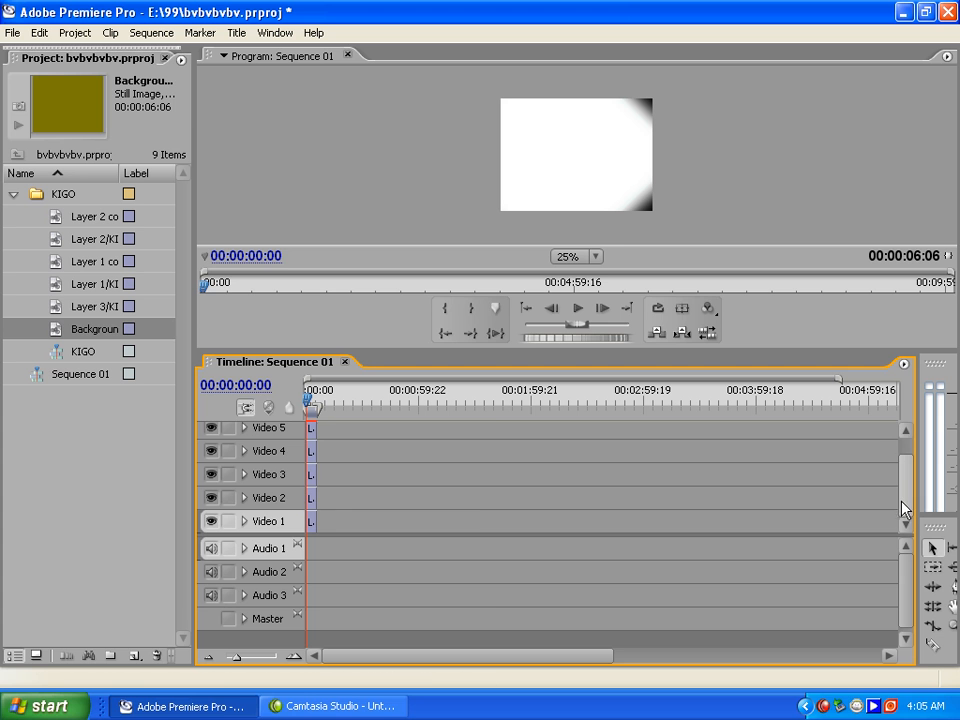
pyautogui.moveTo(902, 508); pyautogui.dragTo(914, 476)
pyautogui.click(596, 258)
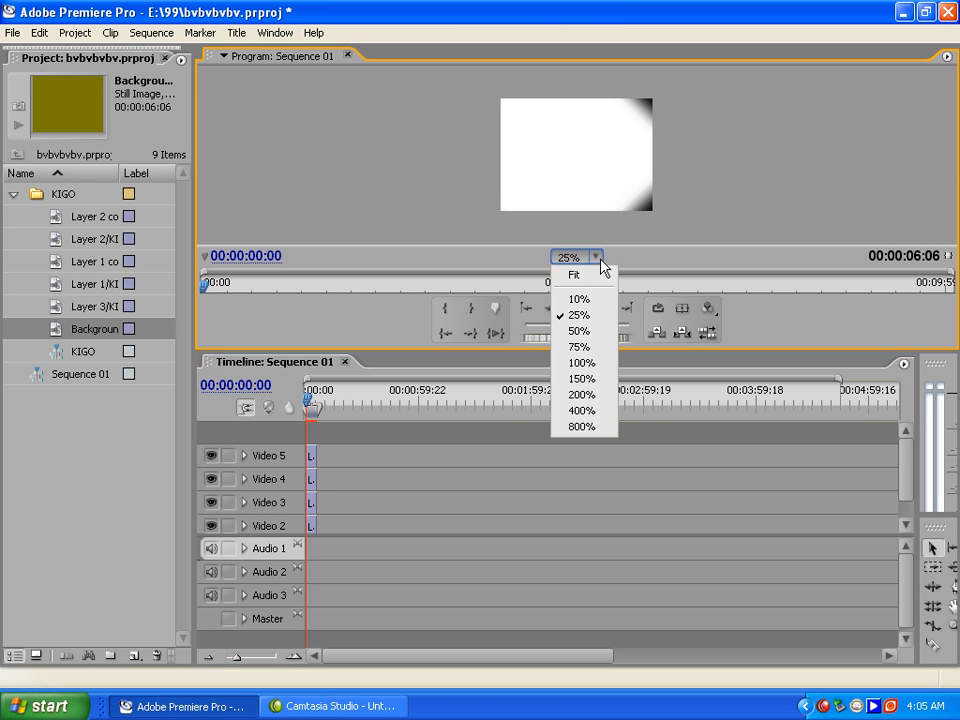
pyautogui.click(600, 276)
# Hide the Video 4, Video 3, Video 2 and Video 1 tracks so only Video 5 is shown
pyautogui.click(905, 460)
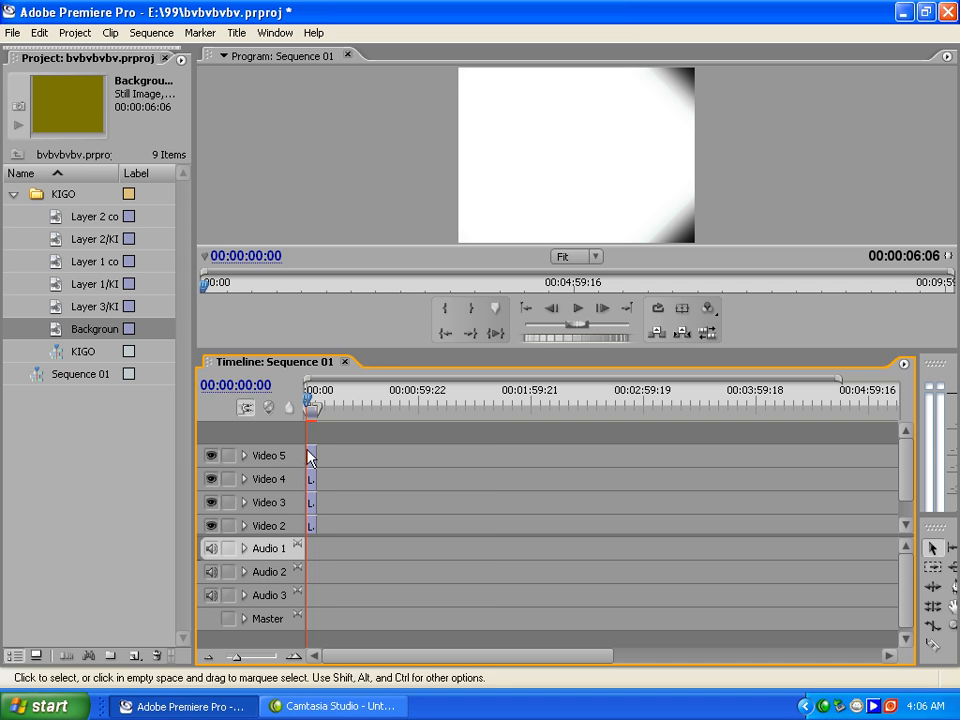
pyautogui.click(211, 502)
pyautogui.click(211, 525)
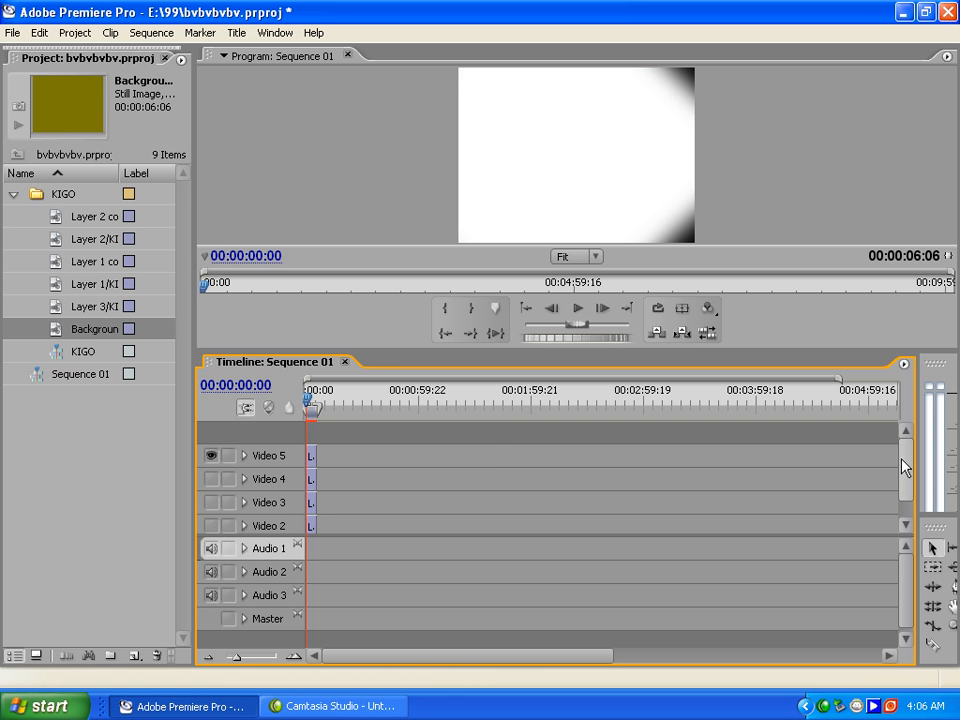
pyautogui.moveTo(905, 463); pyautogui.dragTo(905, 478)
pyautogui.click(214, 522)
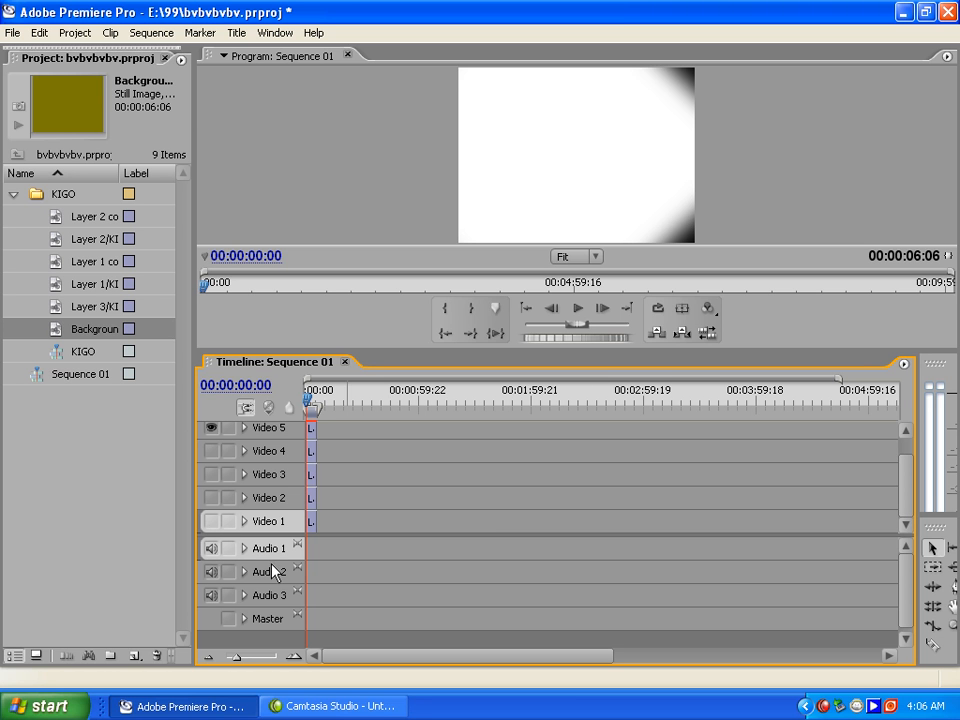
# Open the effect controls for the Layer 3 clip on Video 5 and expand its Motion settings
pyautogui.moveTo(902, 497); pyautogui.dragTo(904, 450)
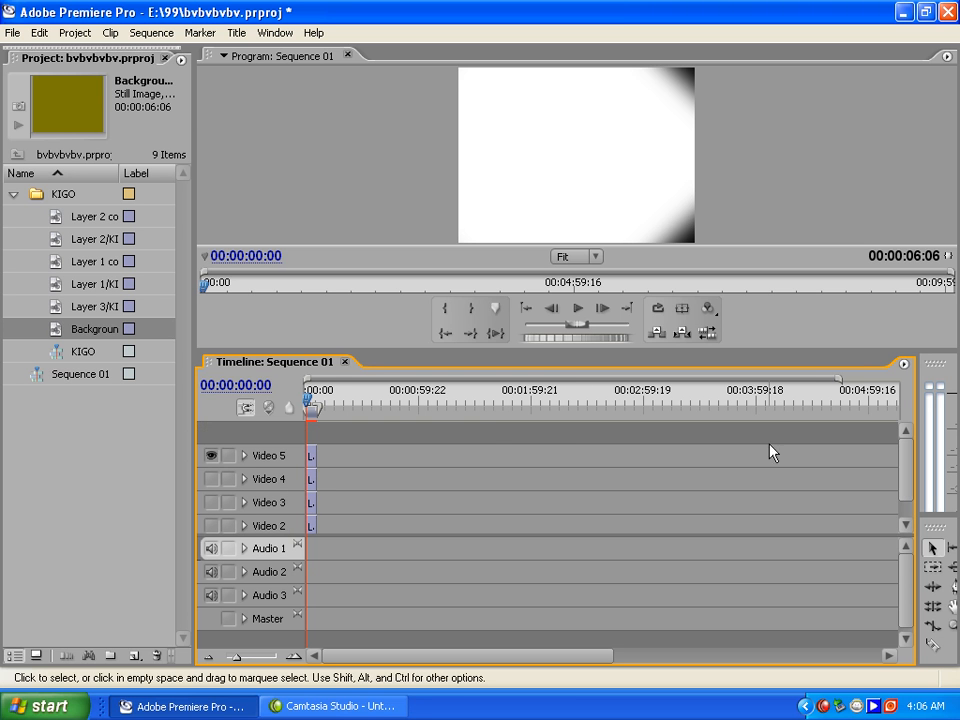
pyautogui.click(313, 456)
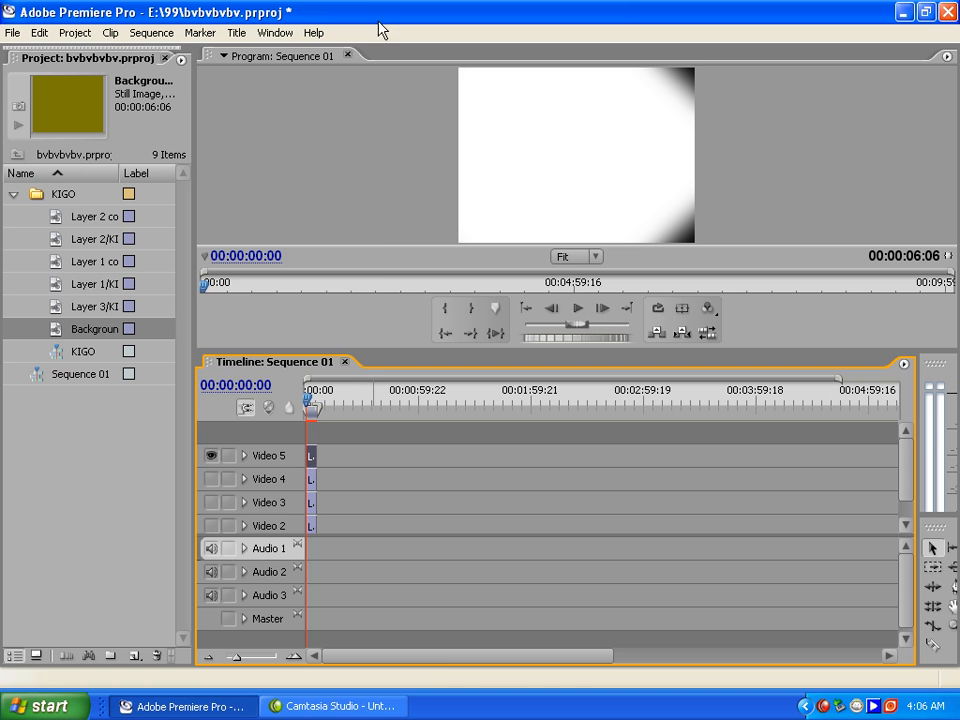
pyautogui.click(272, 32)
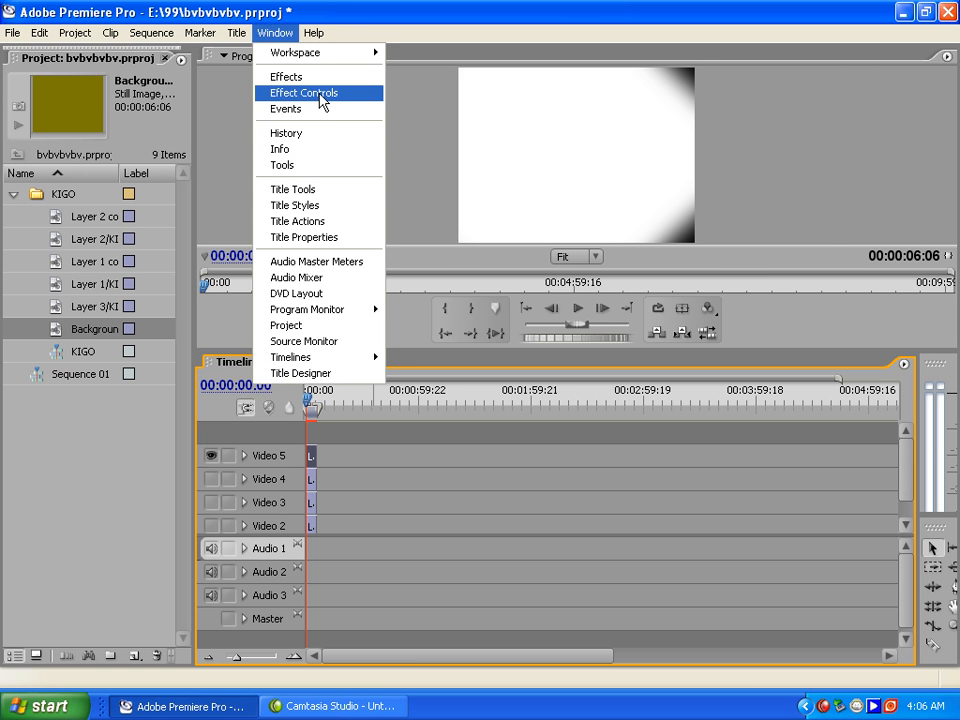
pyautogui.click(321, 100)
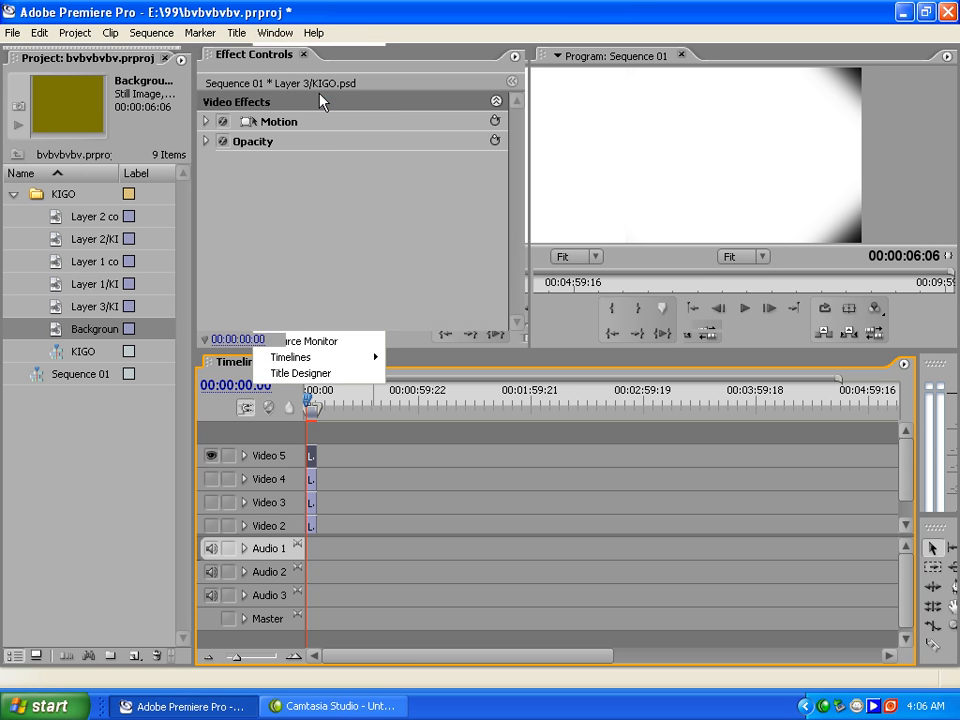
pyautogui.click(206, 121)
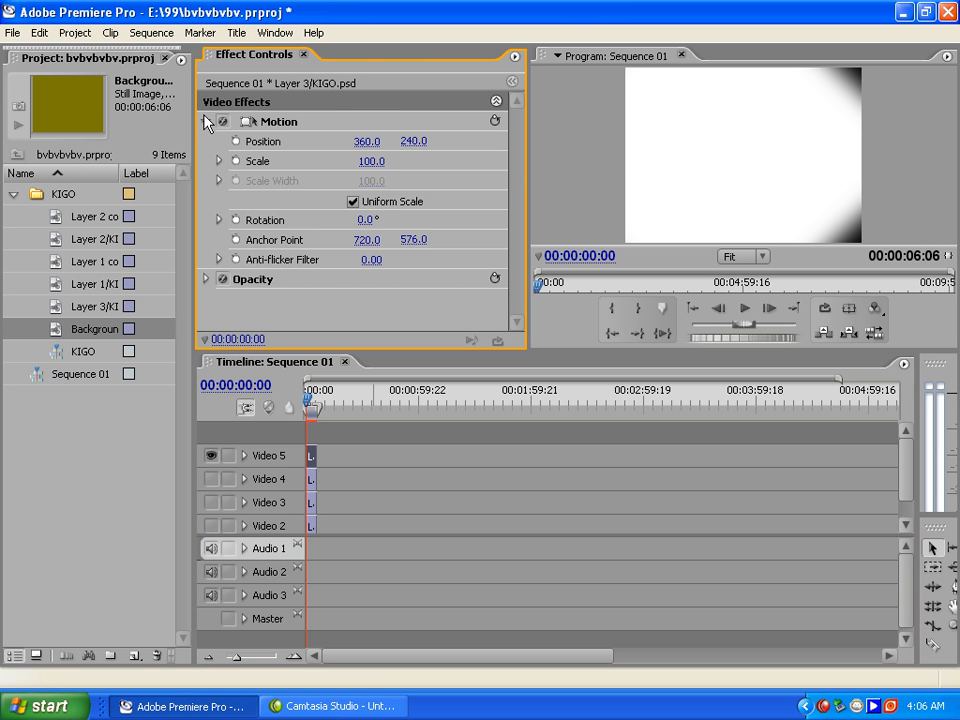
# Try scale values of 70 and 60 on the Layer 3 clip
pyautogui.click(371, 162)
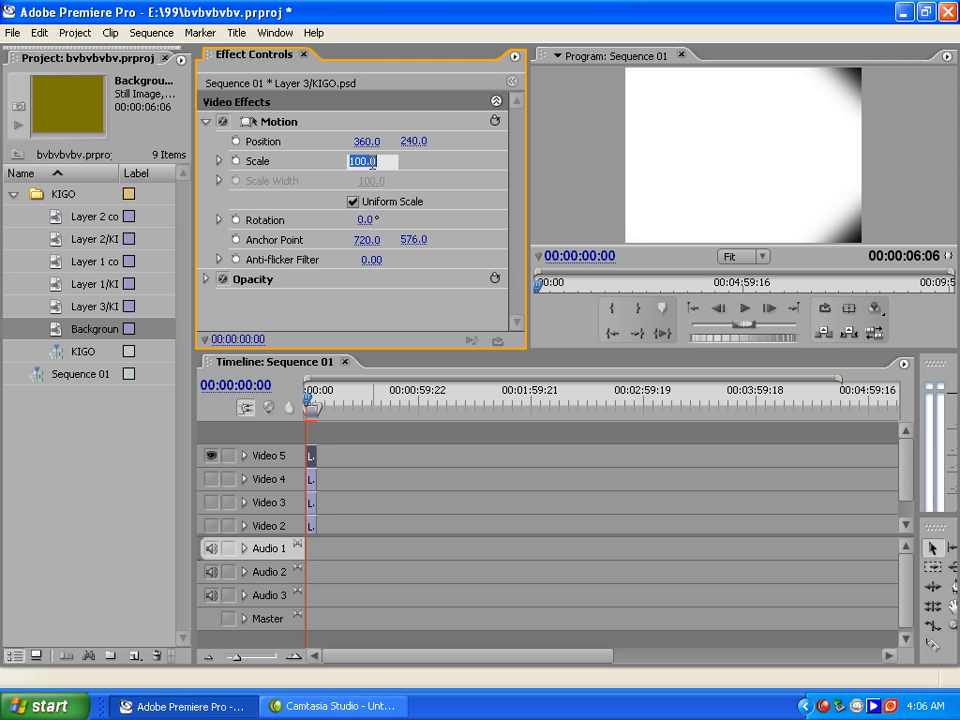
pyautogui.write('70')
pyautogui.press('Return')
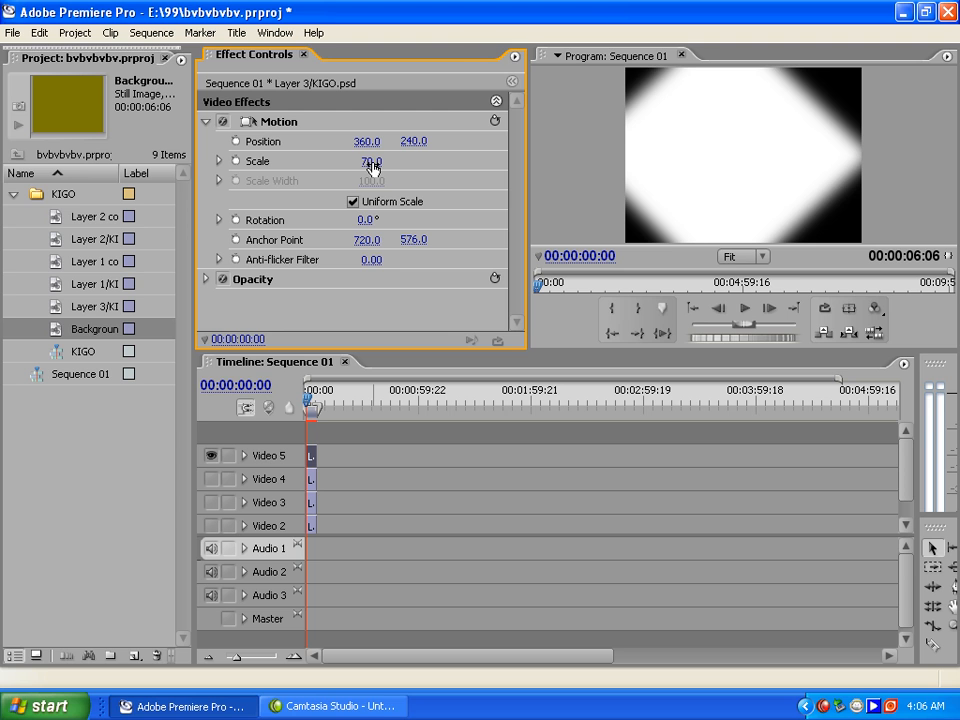
pyautogui.click(371, 163)
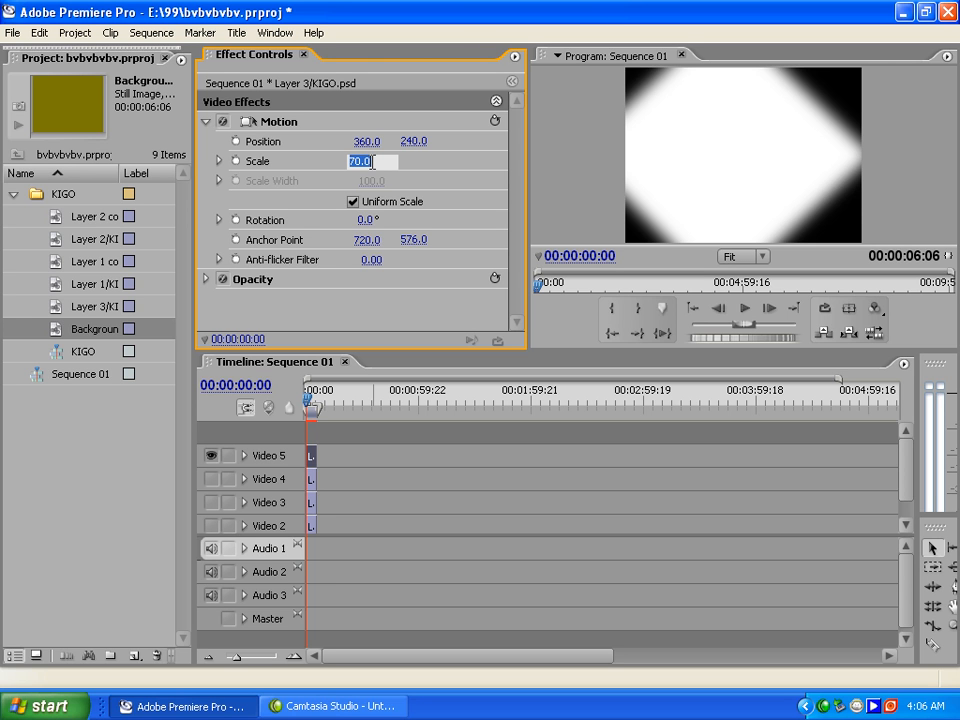
pyautogui.write('60')
pyautogui.press('Return')
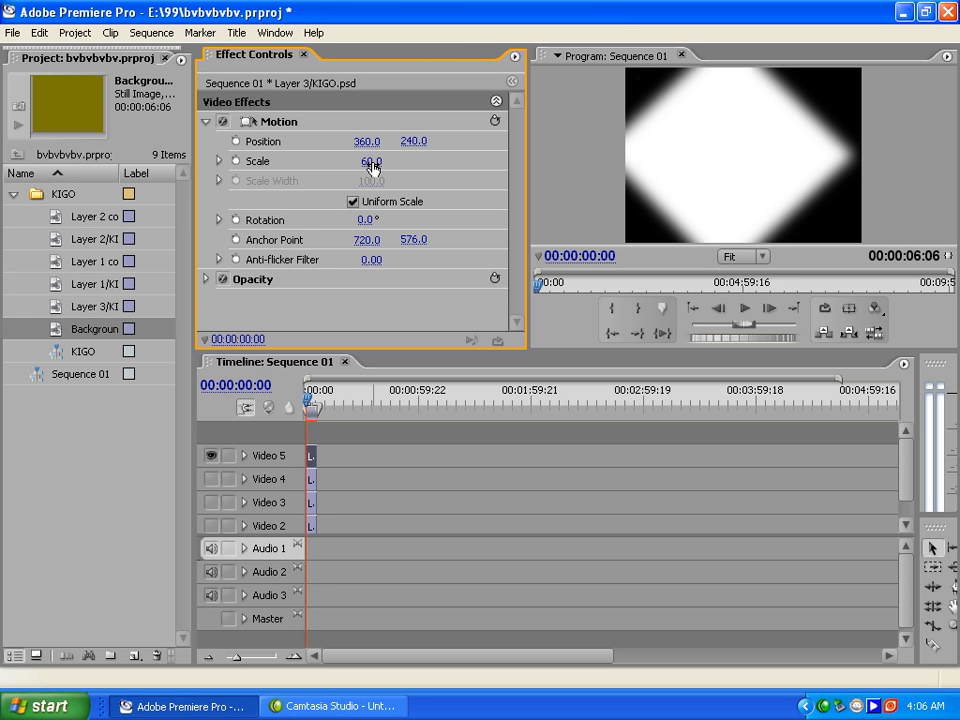
# Set the Layer 3 clip's scale to 50
pyautogui.click(371, 163)
pyautogui.write('50')
pyautogui.press('Return')
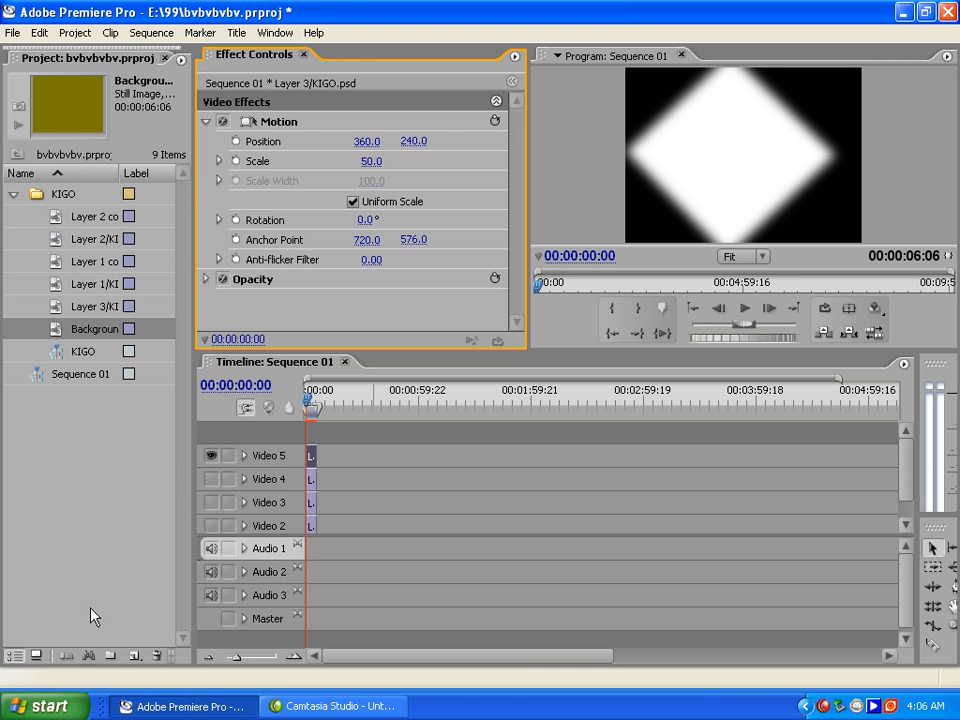
# Show the Video 4 track and set the scale of its Layer 1 clip to 50
pyautogui.click(210, 482)
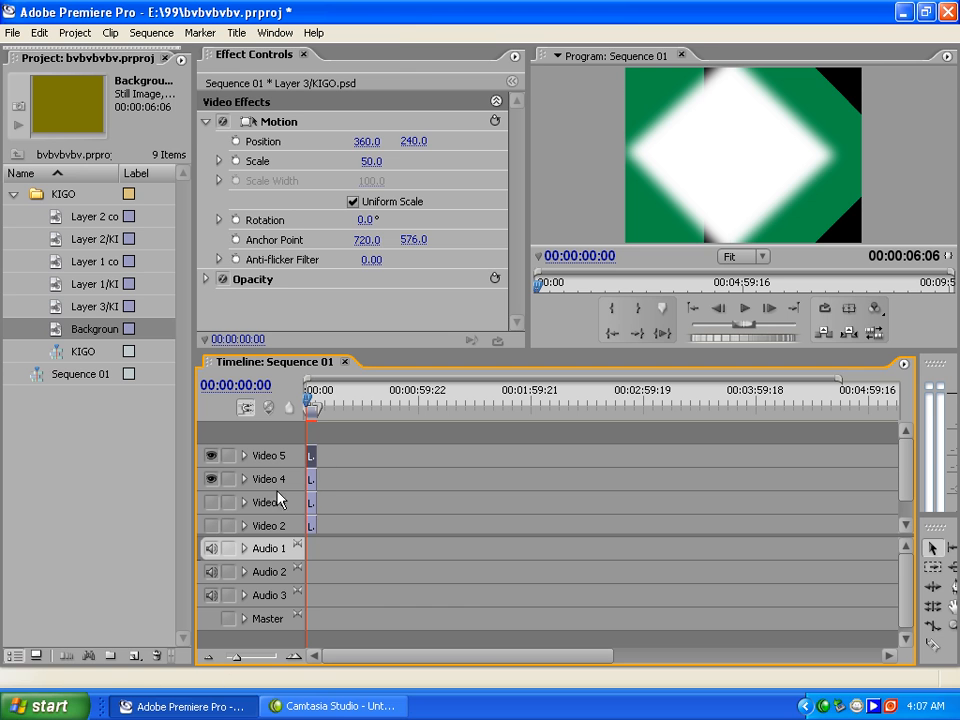
pyautogui.click(310, 484)
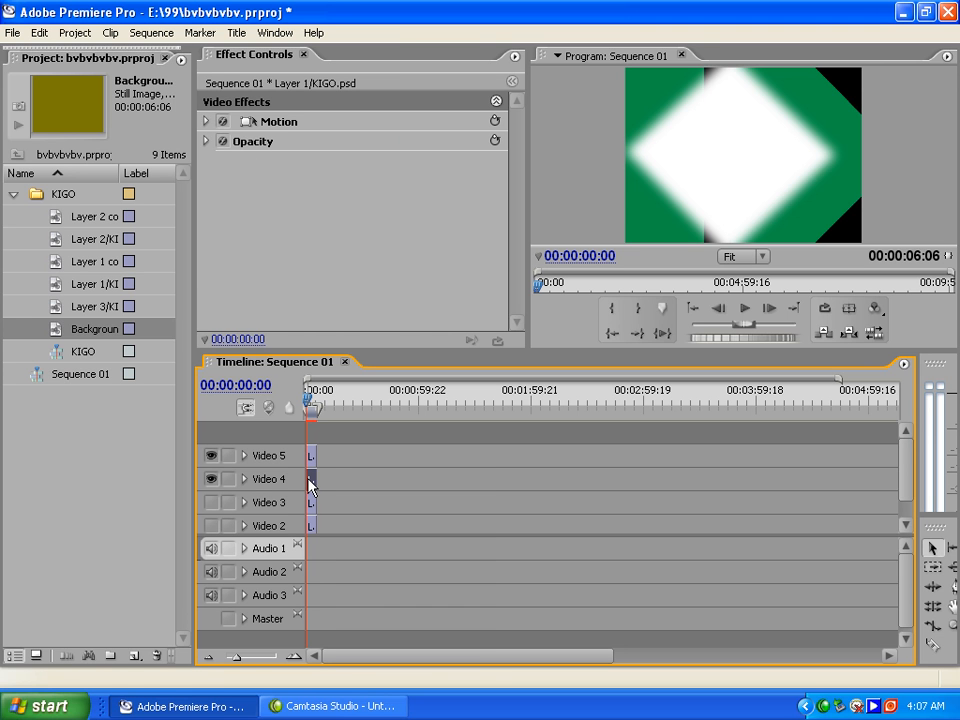
pyautogui.click(207, 121)
pyautogui.click(371, 161)
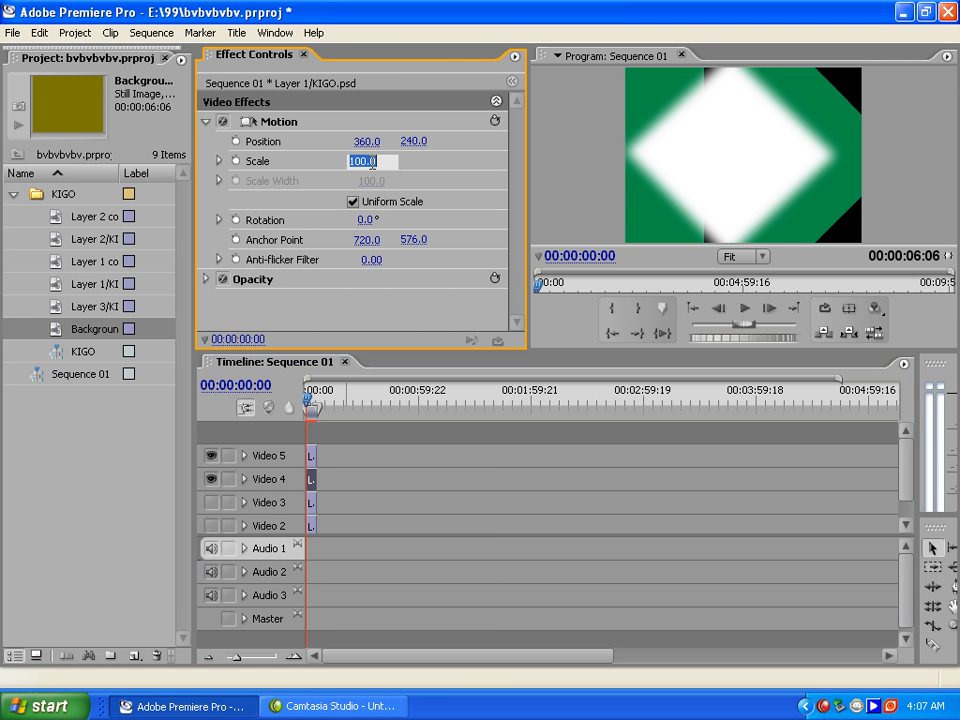
pyautogui.write('50')
pyautogui.press('Return')
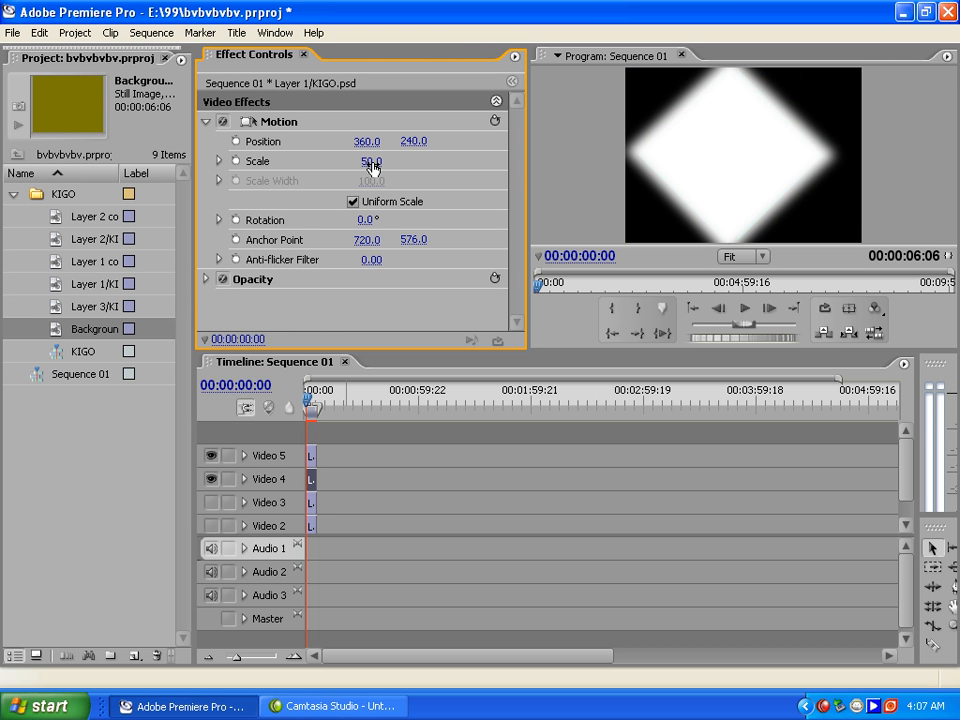
# Swap the top two clips so Layer 1 is on Video 5 and Layer 3 on Video 4, and show Video 3
pyautogui.moveTo(313, 457); pyautogui.dragTo(294, 489)
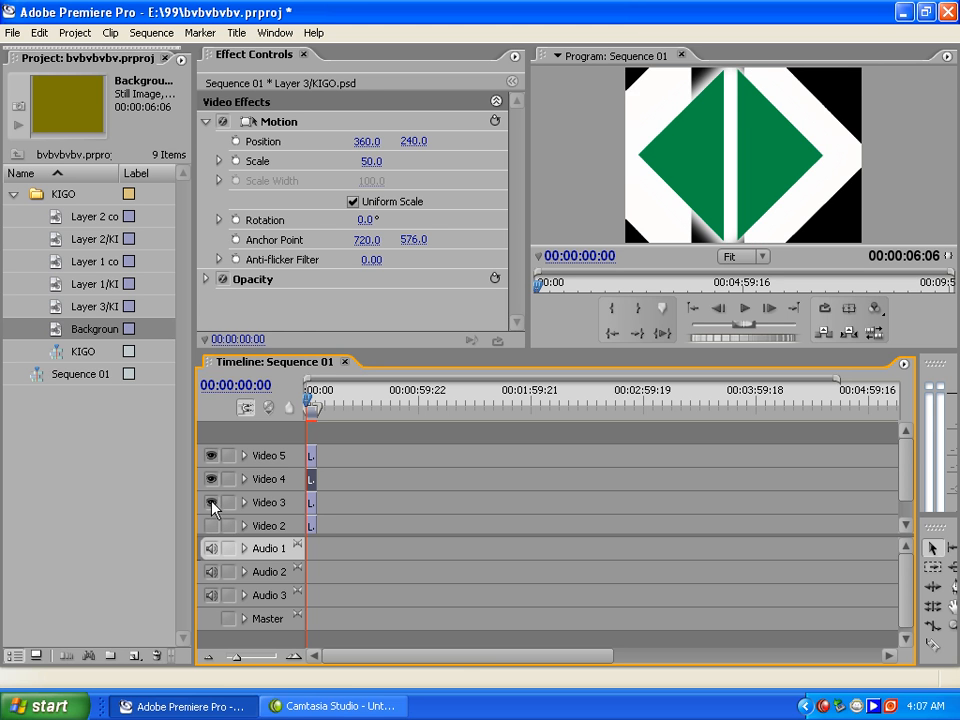
# Set the scale of the Layer 1 copy clip on Video 3 to 50
pyautogui.click(316, 507)
pyautogui.click(207, 122)
pyautogui.click(206, 121)
pyautogui.click(373, 163)
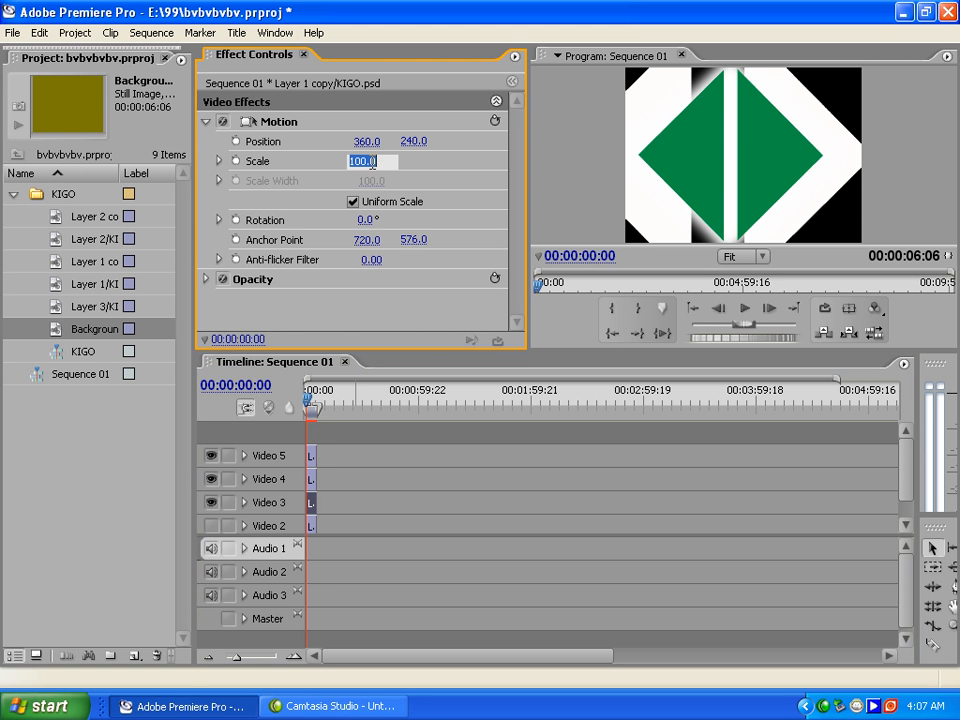
pyautogui.write('50')
pyautogui.press('Return')
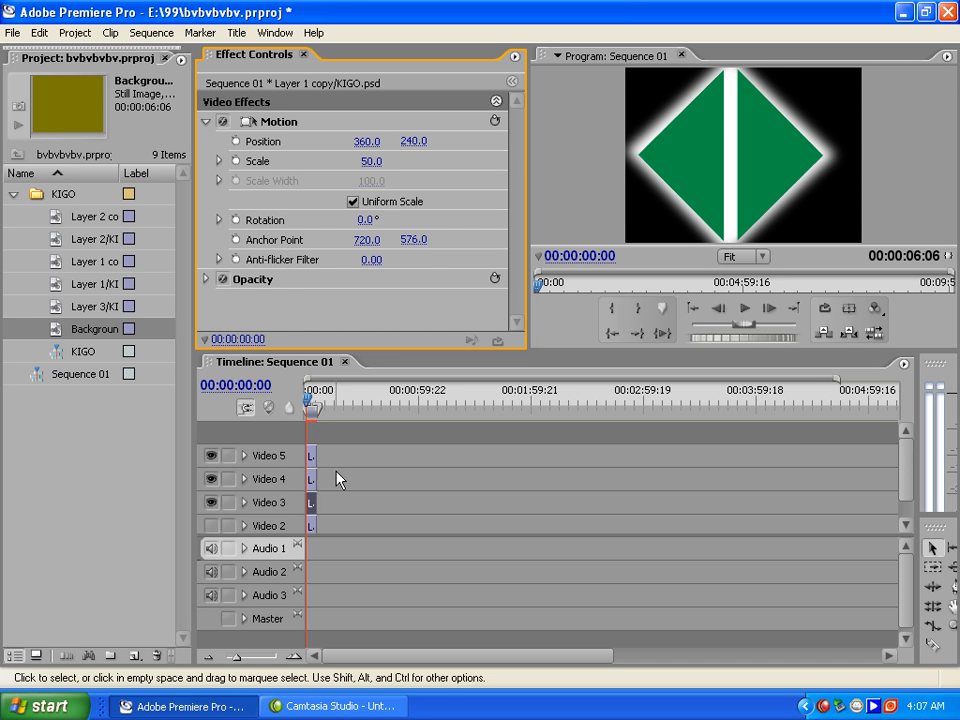
# Restack the clips with Layer 1 copy on Video 5, Layer 1 on Video 4 and Layer 3 on Video 3, and move the playhead to 00:00:01:12
pyautogui.moveTo(316, 463); pyautogui.dragTo(361, 460)
pyautogui.moveTo(313, 485)
pyautogui.mouseDown()
pyautogui.moveTo(351, 485)
pyautogui.moveTo(313, 499)
pyautogui.moveTo(312, 460)
pyautogui.mouseUp()
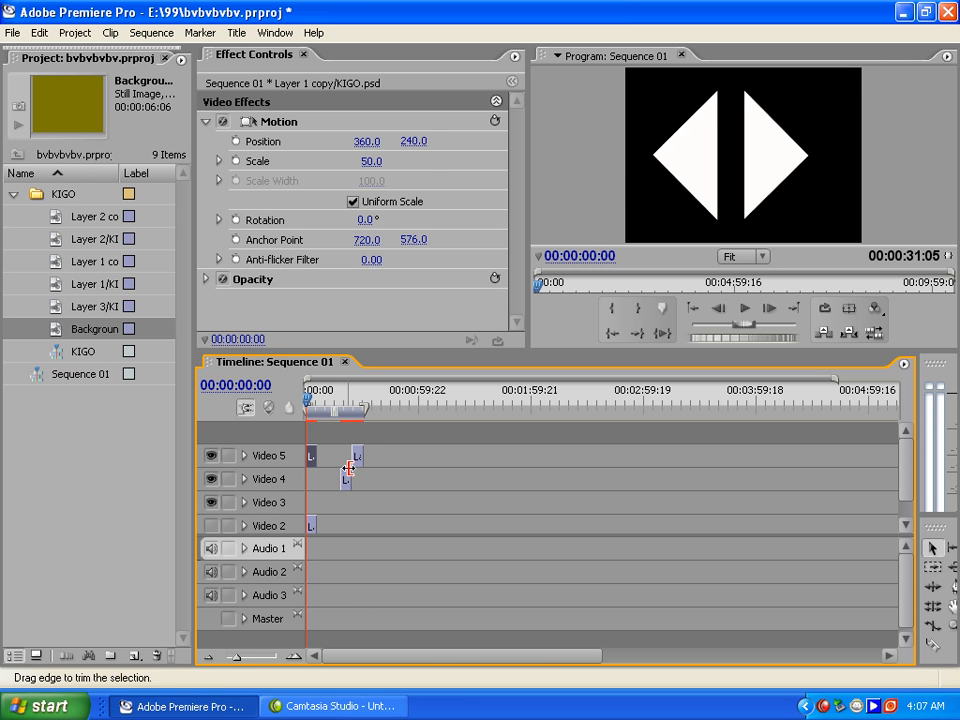
pyautogui.moveTo(356, 457); pyautogui.dragTo(296, 508)
pyautogui.click(312, 405)
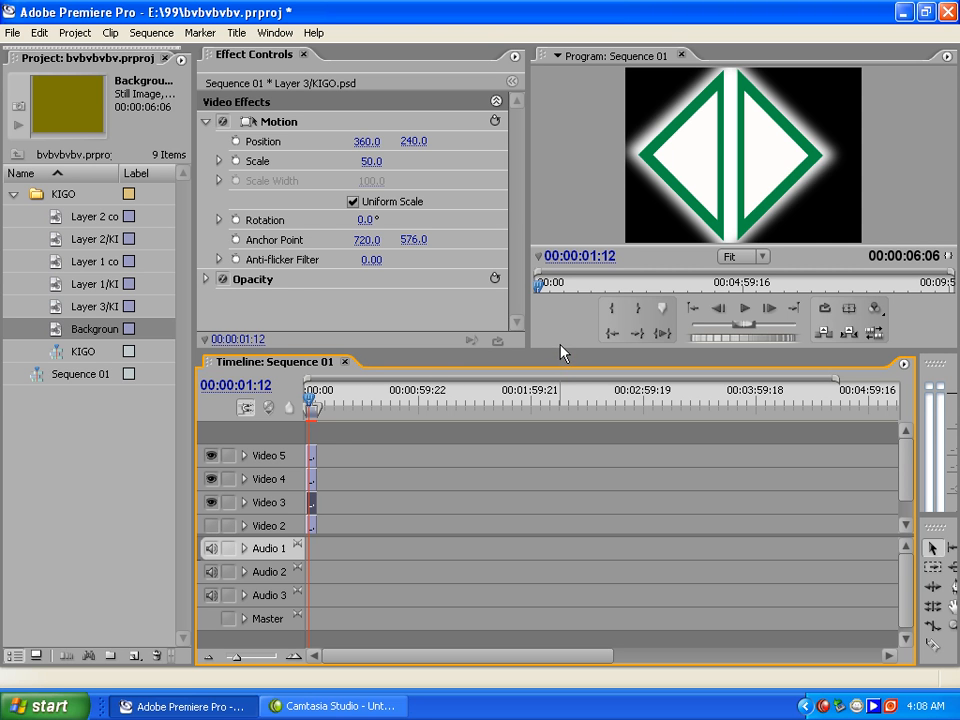
# Show the Video 2 track and set the scale of its Layer 2 clip to 50
pyautogui.moveTo(561, 346)
pyautogui.mouseDown()
pyautogui.moveTo(561, 334)
pyautogui.moveTo(549, 348)
pyautogui.mouseUp()
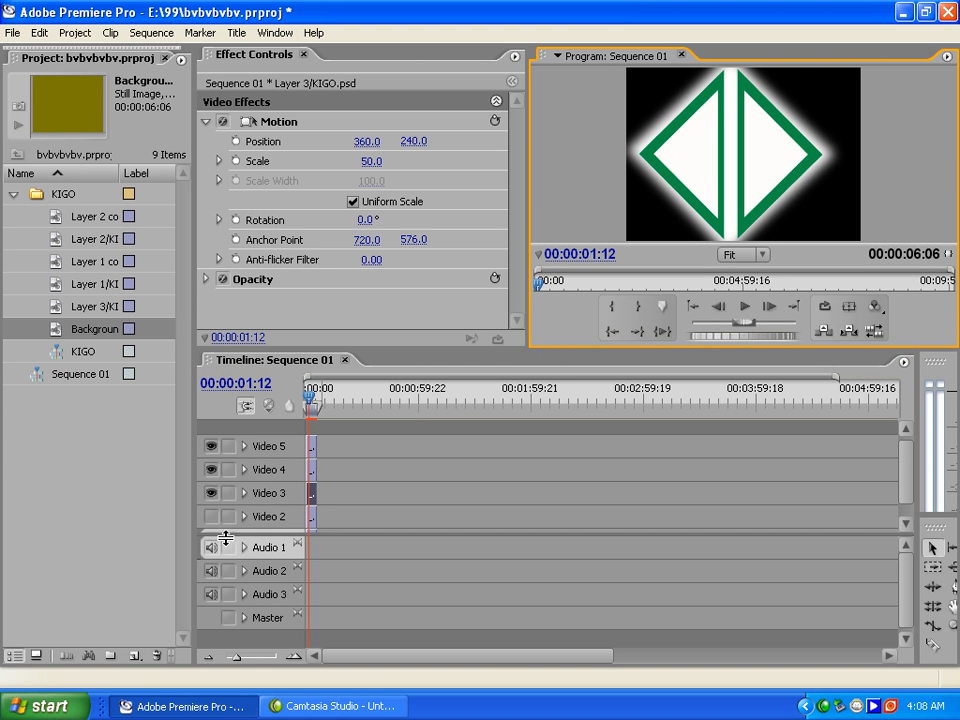
pyautogui.click(211, 516)
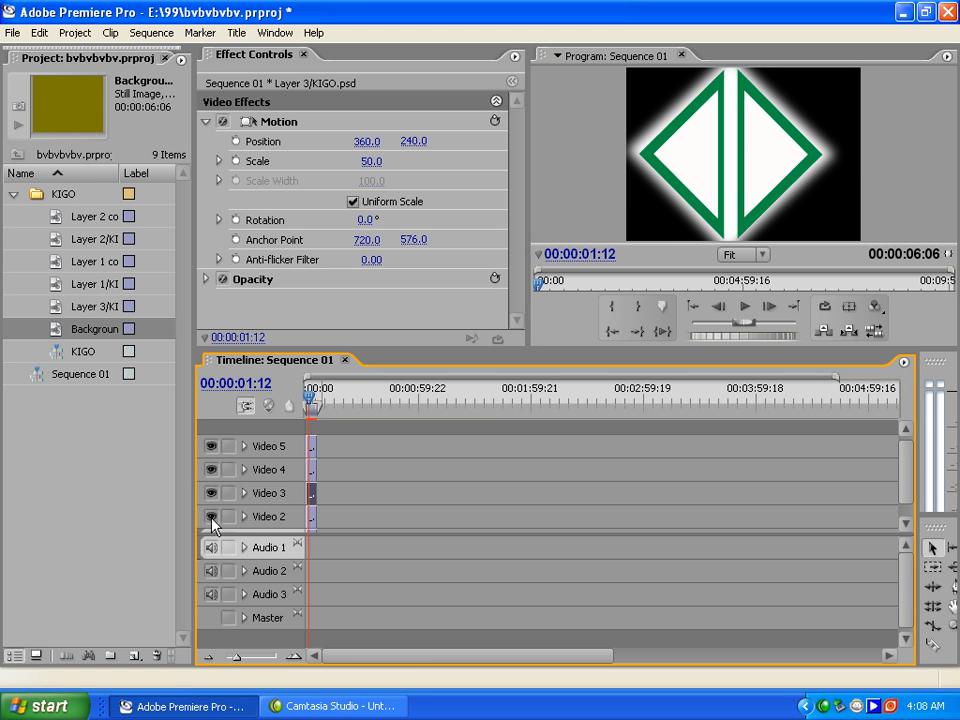
pyautogui.click(315, 521)
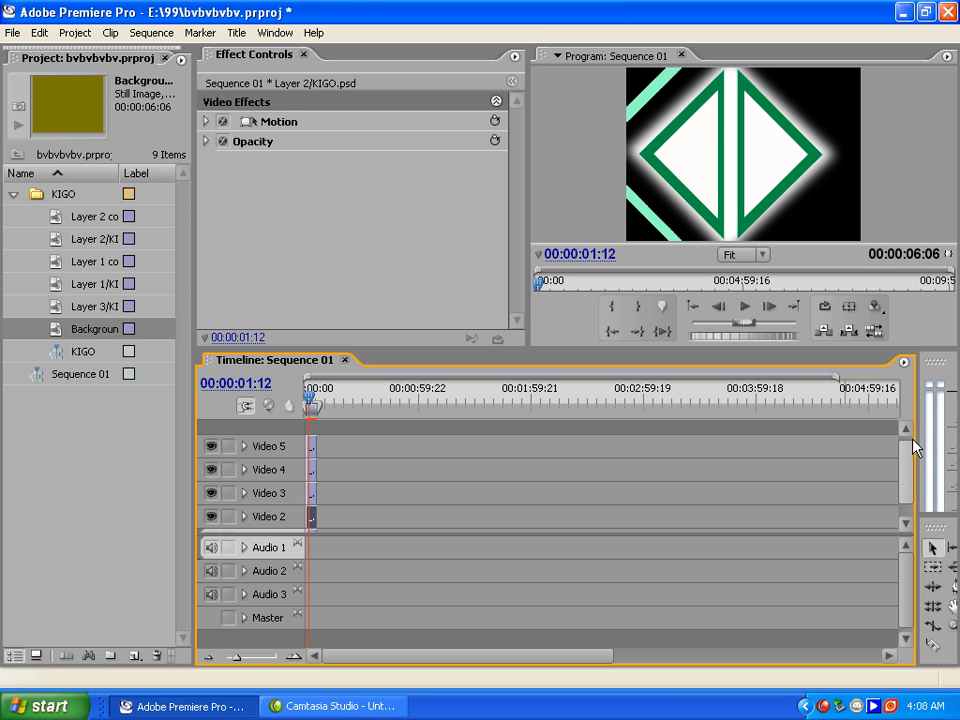
pyautogui.moveTo(913, 444); pyautogui.dragTo(912, 462)
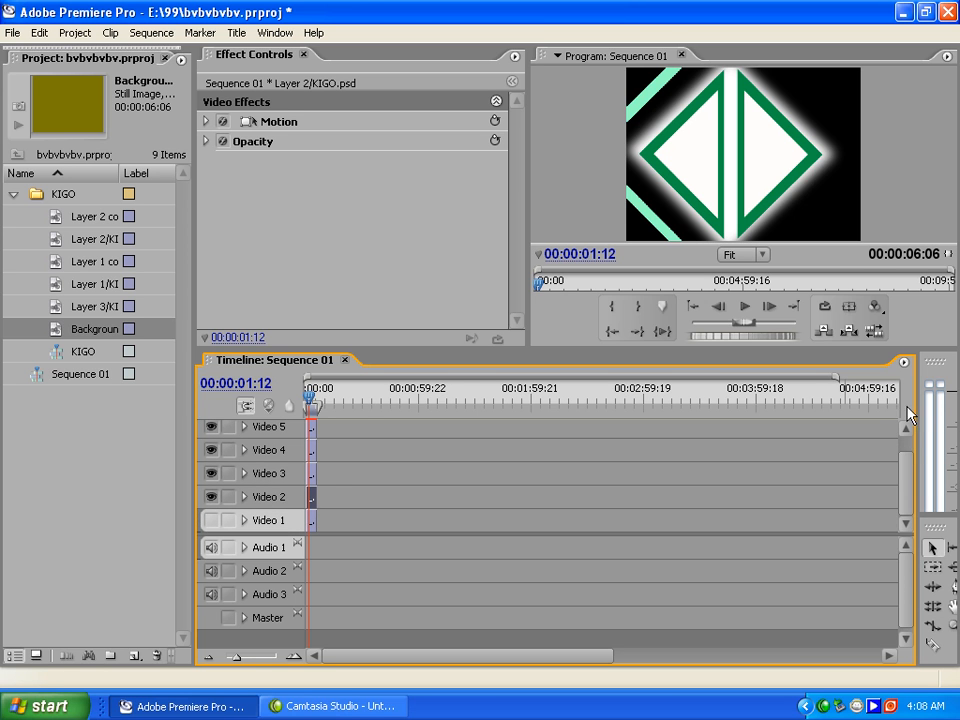
pyautogui.click(206, 121)
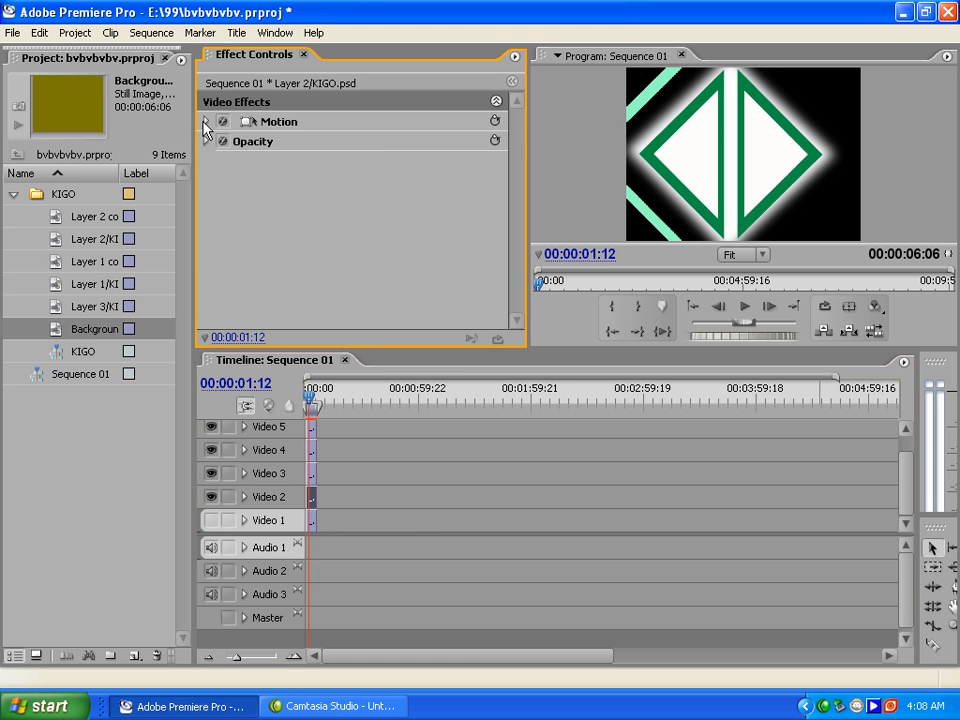
pyautogui.click(366, 161)
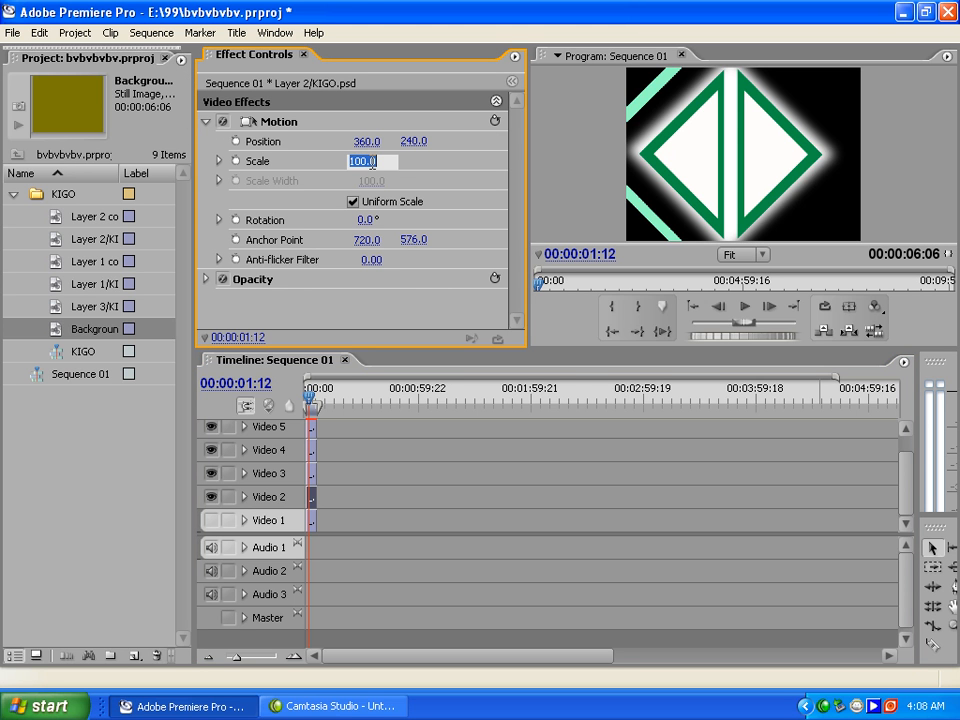
pyautogui.write('50')
pyautogui.press('Return')
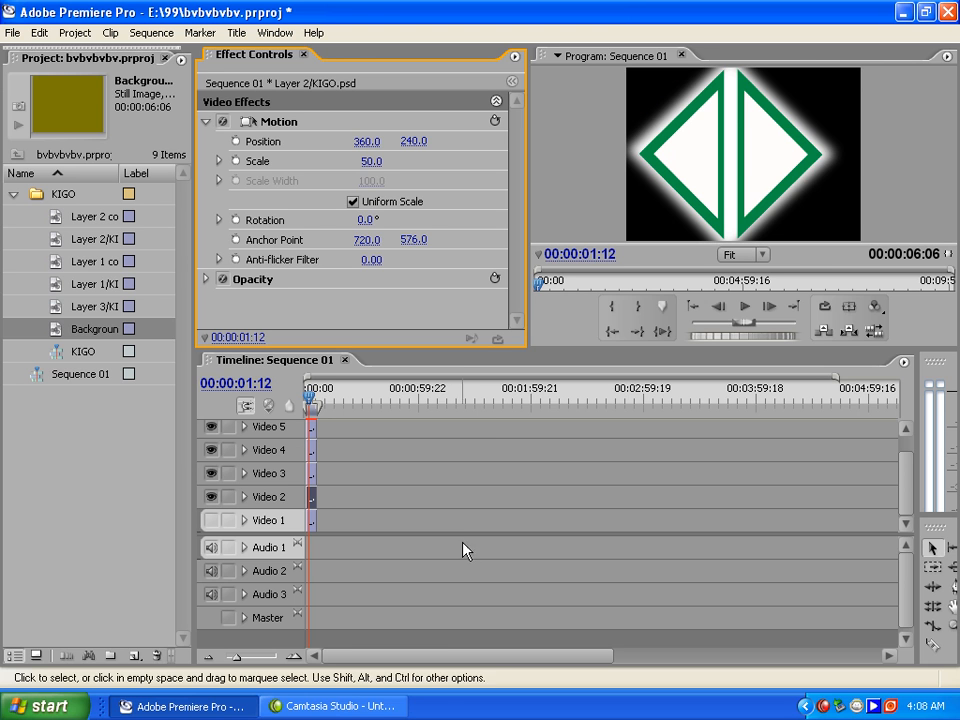
# Swap two clips so Layer 2 is on Video 3 and Layer 3 on Video 2, and move the playhead to 00:00:04:00
pyautogui.click(313, 476)
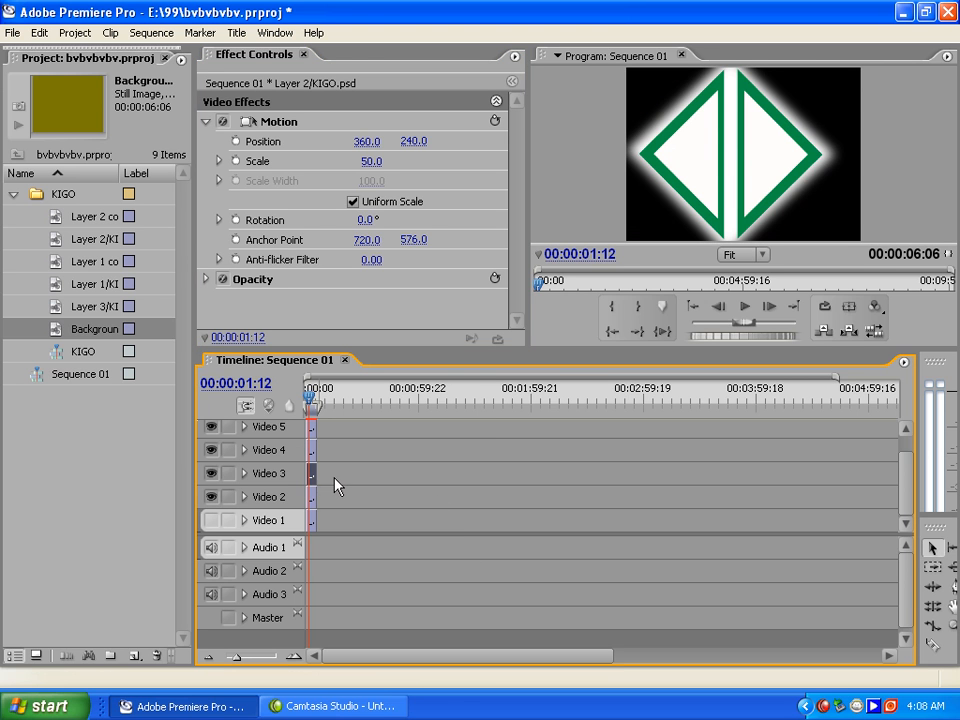
pyautogui.moveTo(314, 474); pyautogui.dragTo(305, 497)
pyautogui.moveTo(308, 393); pyautogui.dragTo(315, 400)
pyautogui.moveTo(901, 472)
pyautogui.mouseDown()
pyautogui.moveTo(909, 453)
pyautogui.moveTo(912, 476)
pyautogui.mouseUp()
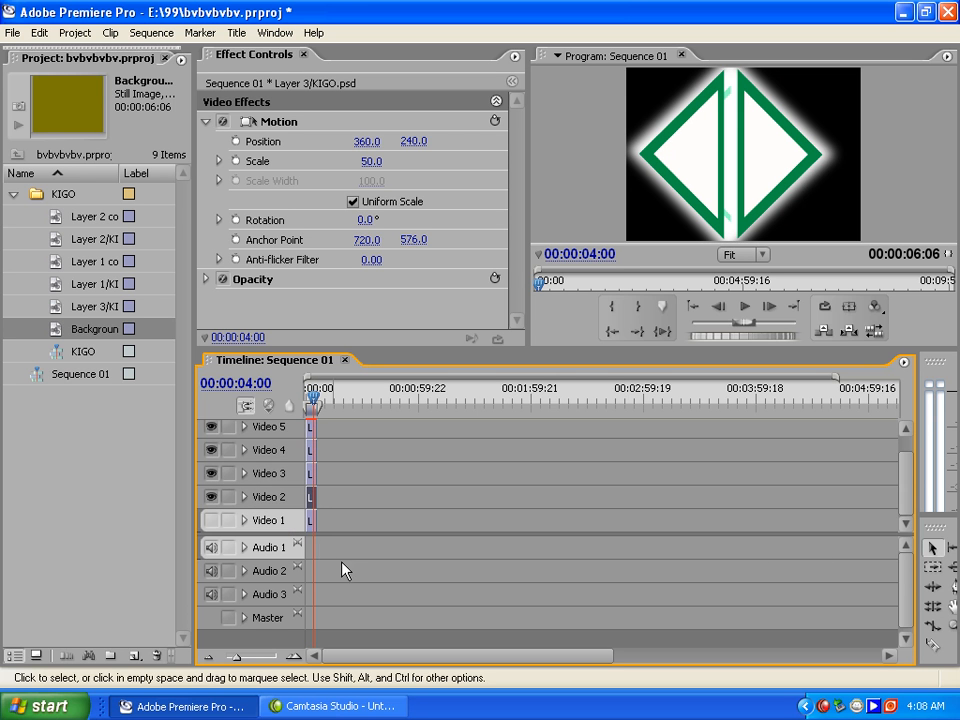
# Hide the Video 2 to Video 5 tracks and show only Video 1
pyautogui.click(211, 450)
pyautogui.click(211, 473)
pyautogui.click(211, 473)
pyautogui.click(211, 496)
pyautogui.click(211, 520)
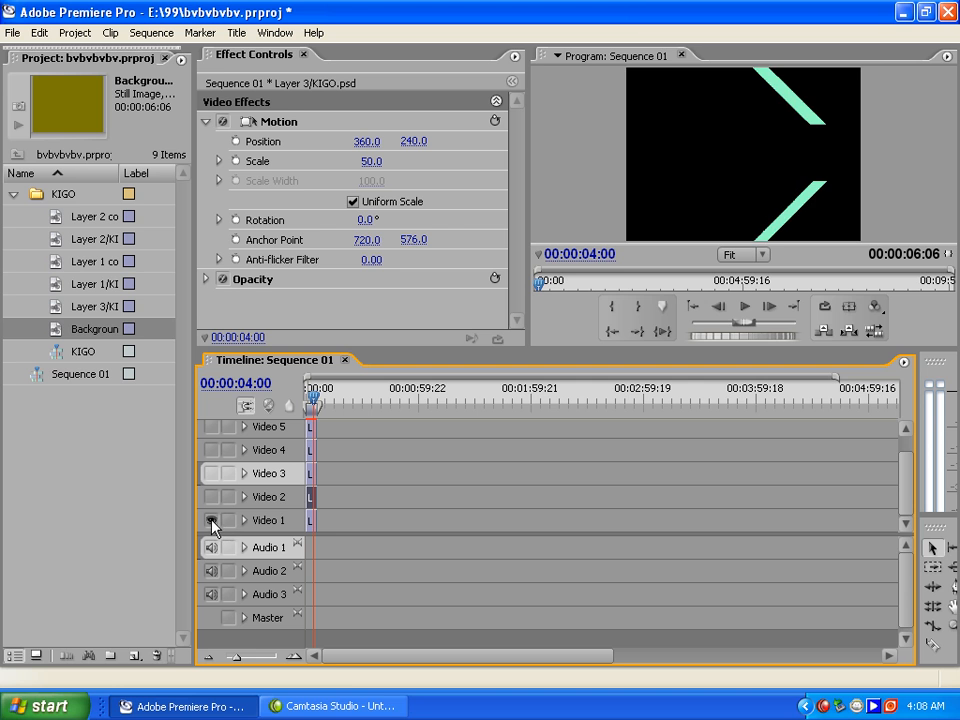
# Set the scale of the Layer 2 copy clip on Video 1 to 50
pyautogui.click(310, 525)
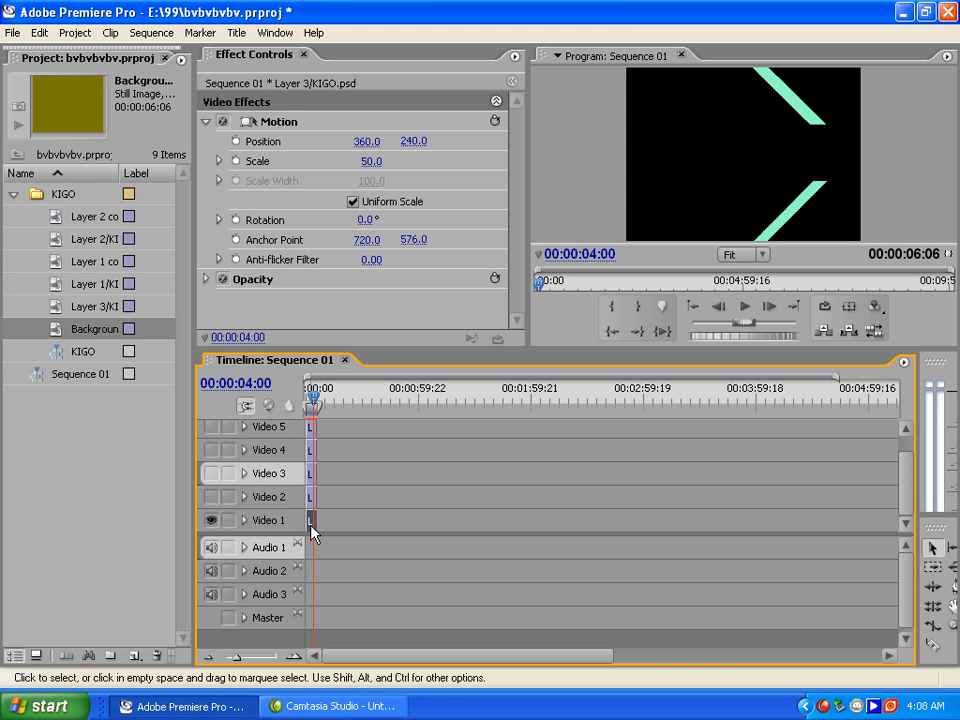
pyautogui.click(205, 122)
pyautogui.click(368, 162)
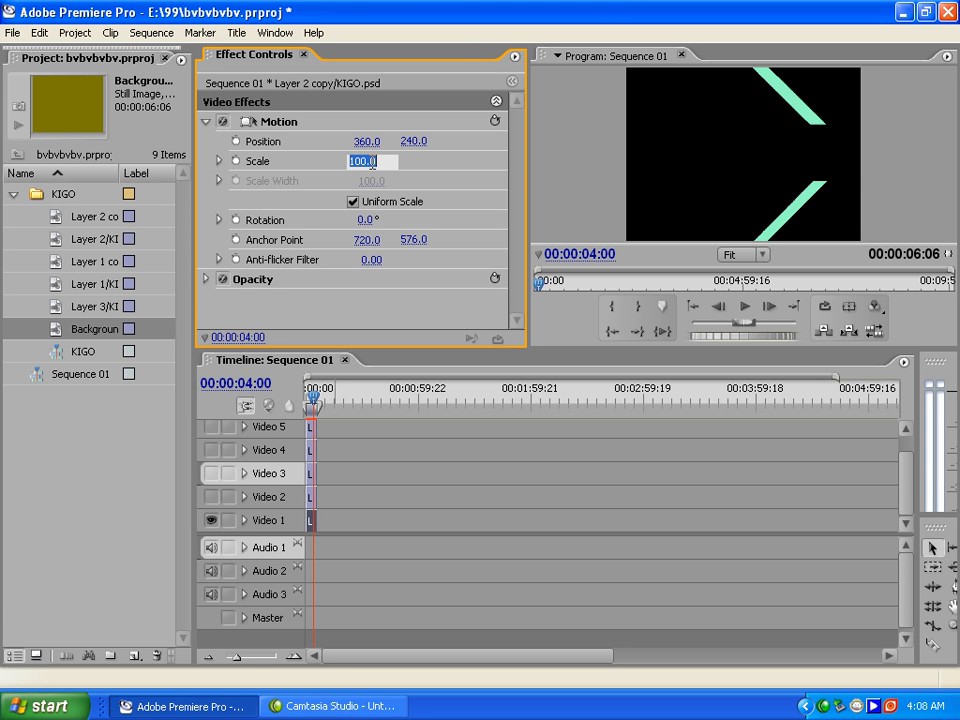
pyautogui.write('50')
pyautogui.press('Return')
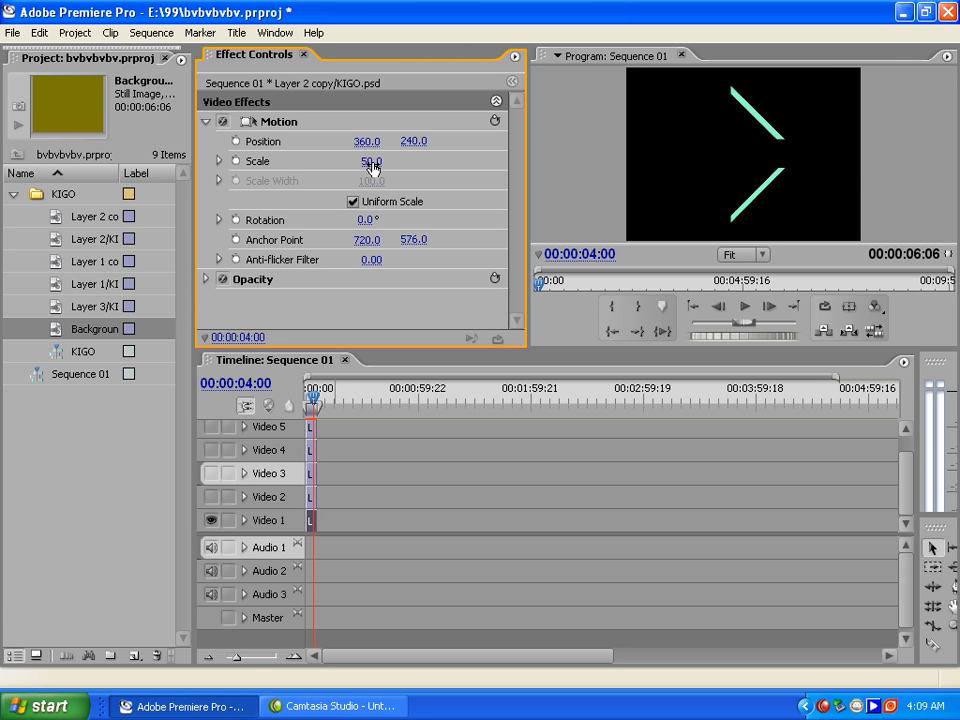
# Enlarge the timeline area so all five video tracks fit, and hide the Video 1 track
pyautogui.click(211, 497)
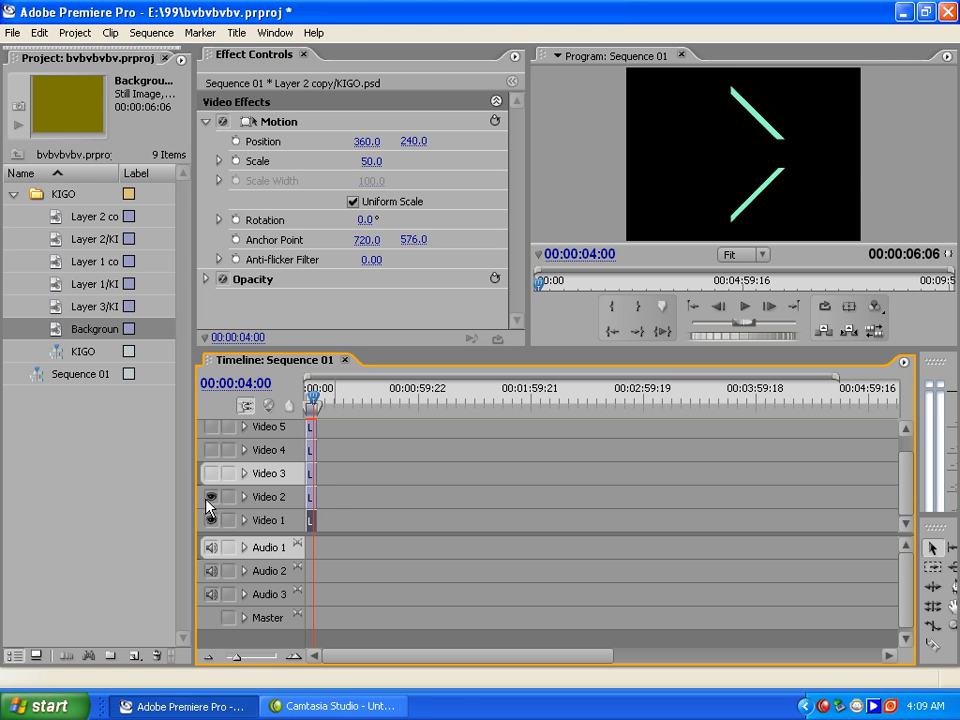
pyautogui.click(211, 497)
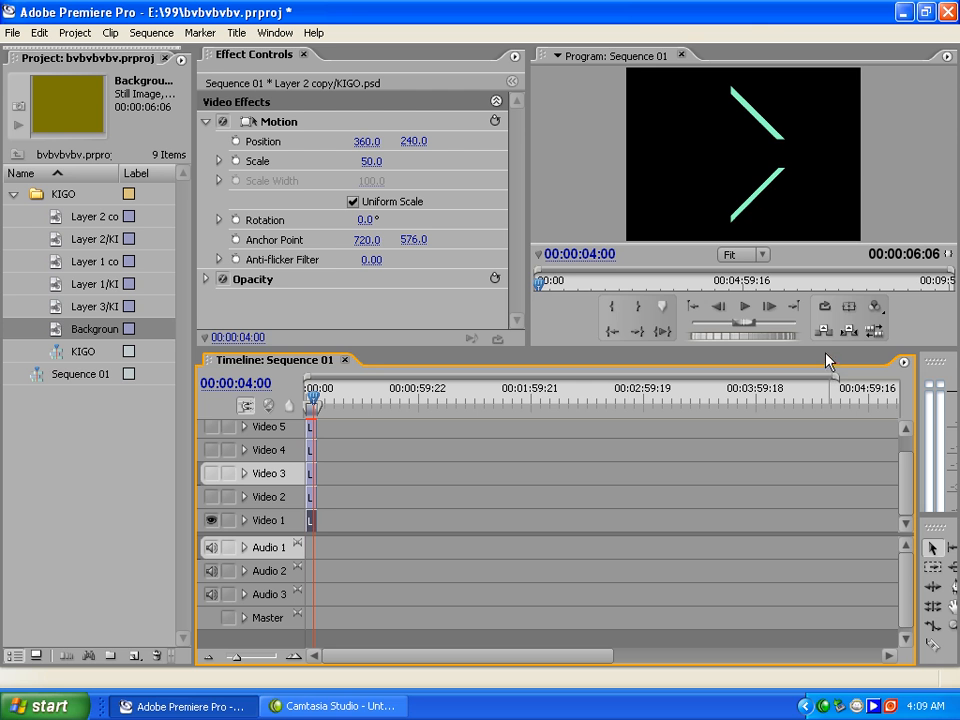
pyautogui.moveTo(826, 349); pyautogui.dragTo(822, 270)
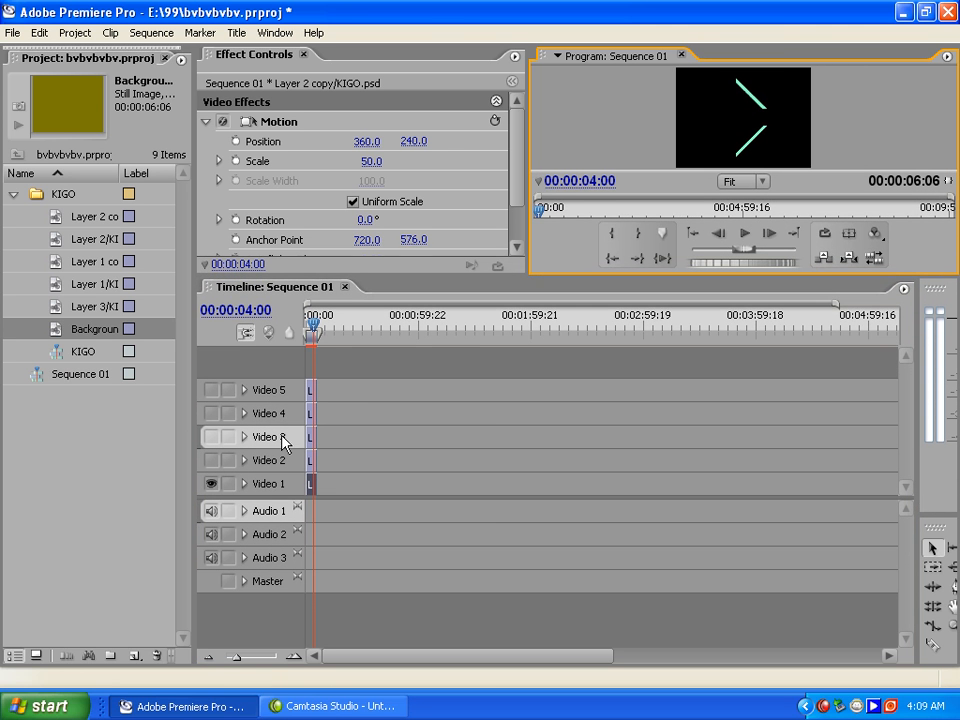
pyautogui.click(211, 484)
# Restack the clips from Video 5 down to Video 1 as Layer 2 copy, Layer 3, Layer 1 copy, Layer 1 and Layer 2
pyautogui.moveTo(311, 463)
pyautogui.mouseDown()
pyautogui.moveTo(354, 456)
pyautogui.moveTo(311, 482)
pyautogui.moveTo(363, 489)
pyautogui.moveTo(304, 485)
pyautogui.mouseUp()
pyautogui.moveTo(310, 418); pyautogui.dragTo(309, 462)
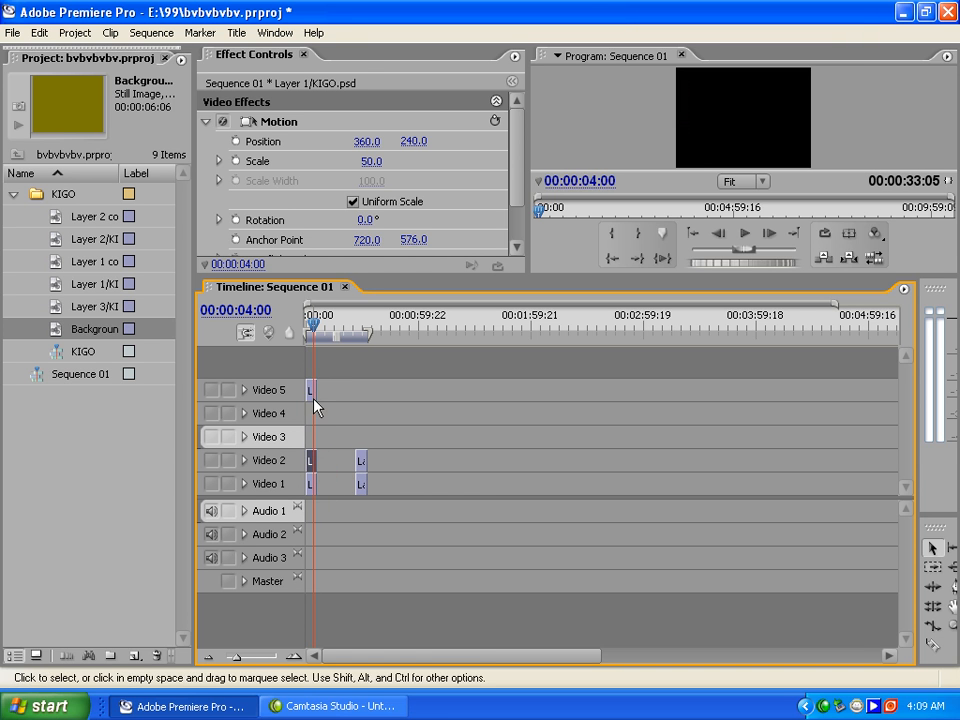
pyautogui.moveTo(312, 391); pyautogui.dragTo(311, 441)
pyautogui.moveTo(360, 465); pyautogui.dragTo(309, 418)
pyautogui.moveTo(364, 487); pyautogui.dragTo(312, 395)
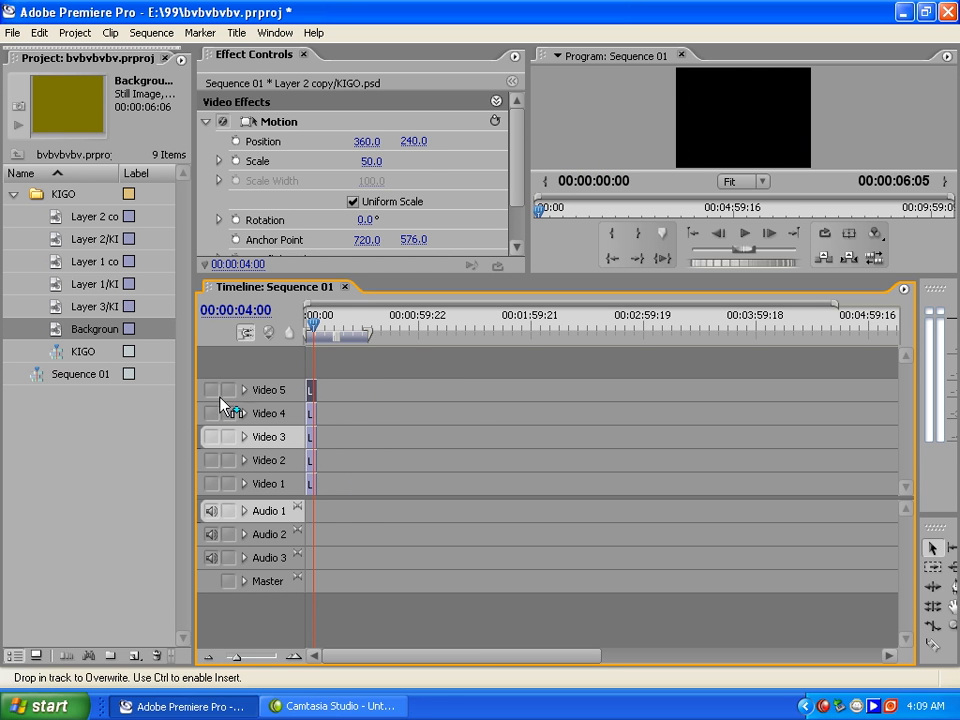
# Show the Video 5 track and leave Video 4 hidden
pyautogui.click(212, 391)
pyautogui.click(211, 413)
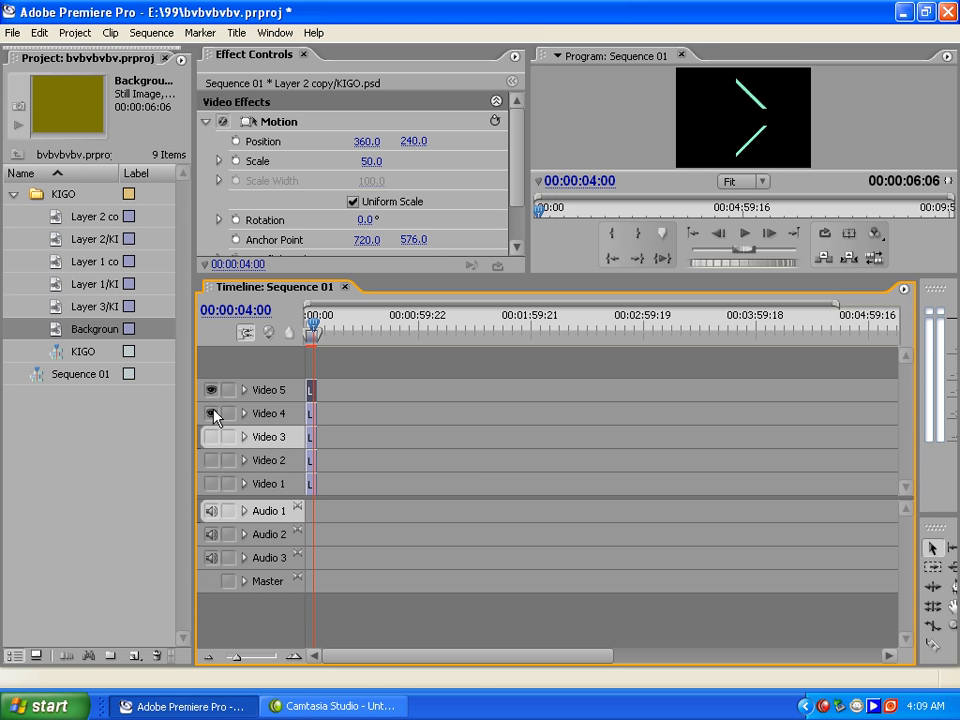
pyautogui.click(211, 413)
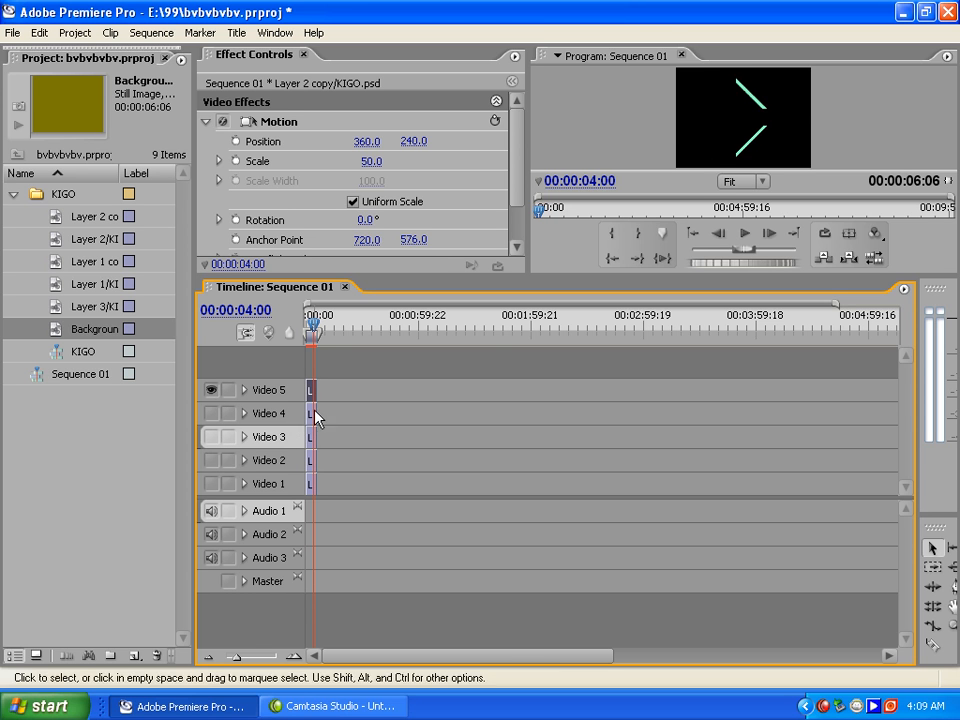
# Move the Video 4 clip to about 18 seconds and the clips on Video 3, Video 2 and Video 1 to about 37 seconds
pyautogui.moveTo(311, 413); pyautogui.dragTo(345, 414)
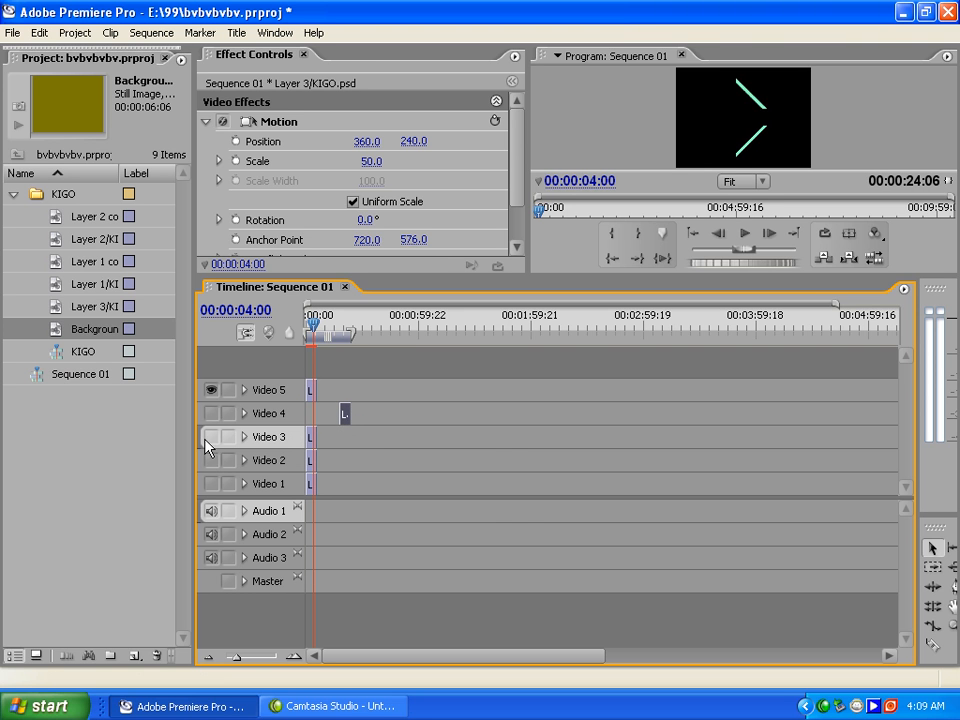
pyautogui.click(210, 437)
pyautogui.click(210, 437)
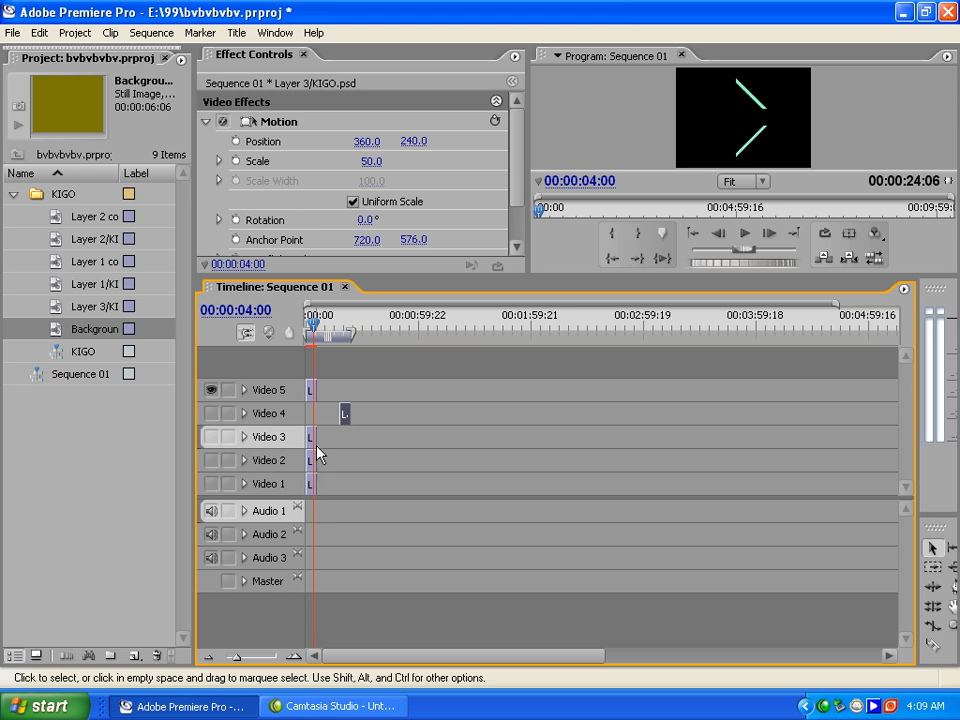
pyautogui.moveTo(313, 447); pyautogui.dragTo(380, 443)
pyautogui.moveTo(315, 461); pyautogui.dragTo(380, 461)
pyautogui.moveTo(313, 484); pyautogui.dragTo(381, 485)
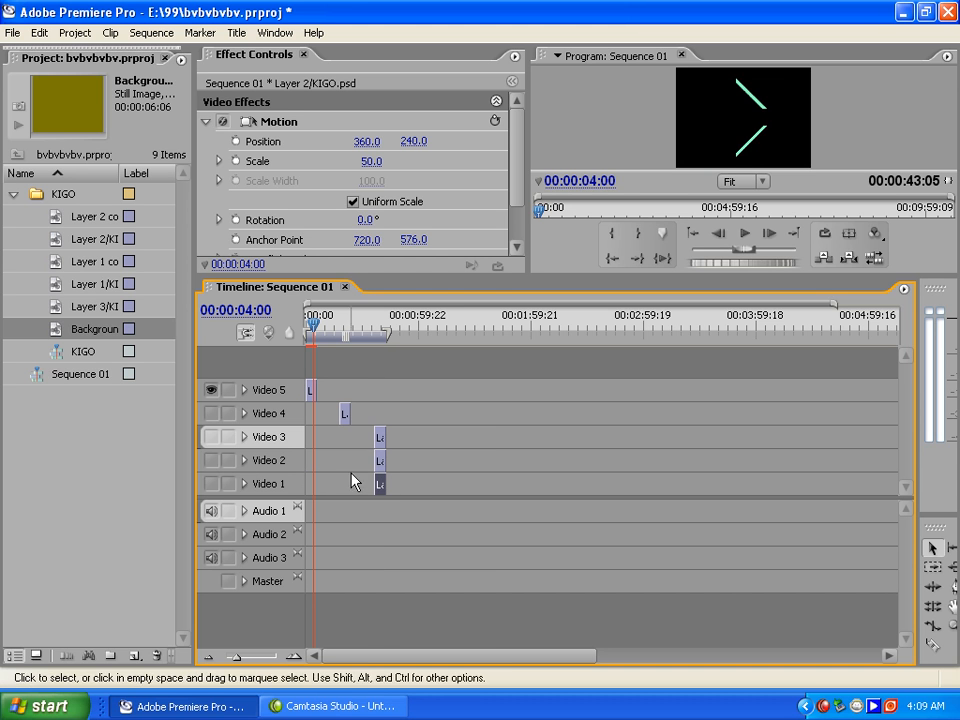
# Show the Video 1 track and move the playhead to 00:00:39:23 over its Layer 2 clip
pyautogui.click(212, 484)
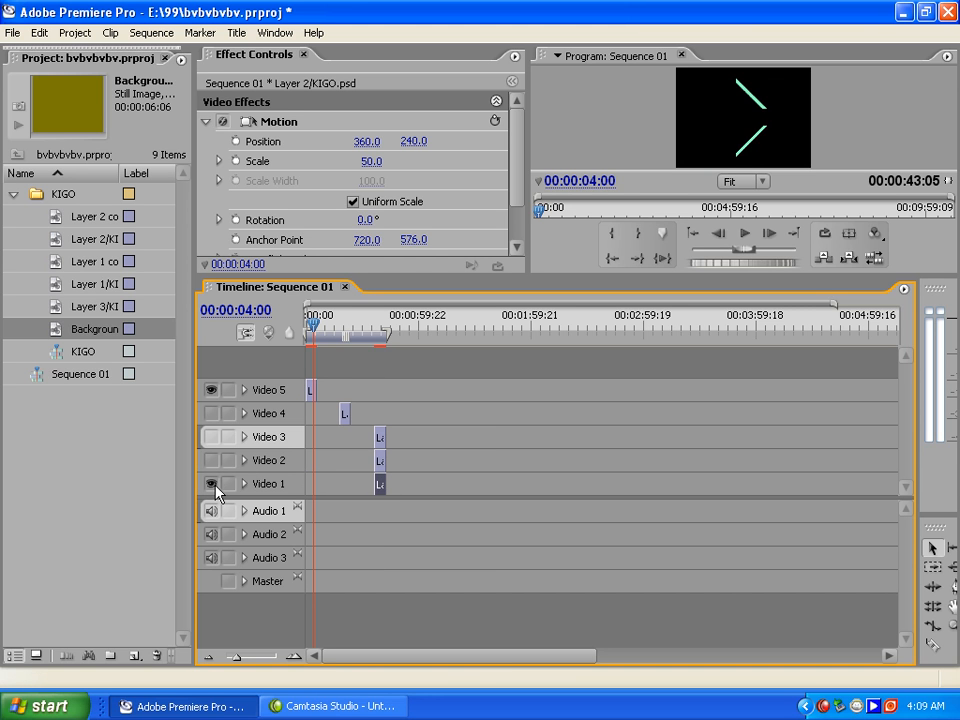
pyautogui.click(378, 330)
pyautogui.moveTo(380, 337)
pyautogui.mouseDown()
pyautogui.moveTo(312, 342)
pyautogui.moveTo(383, 343)
pyautogui.mouseUp()
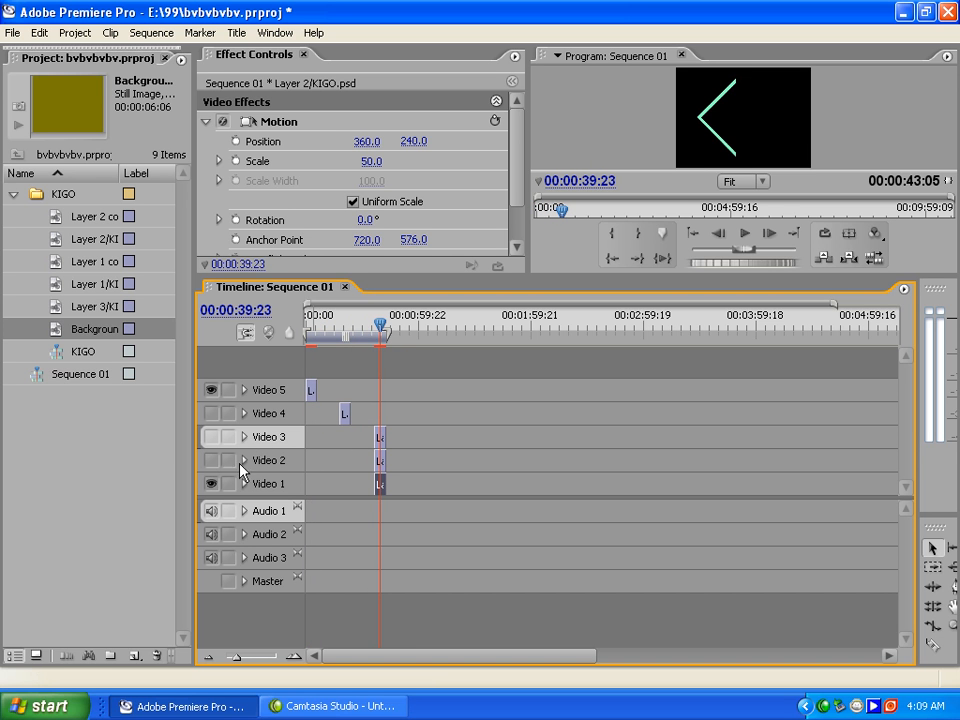
pyautogui.click(212, 484)
pyautogui.click(212, 485)
pyautogui.moveTo(379, 484); pyautogui.dragTo(300, 401)
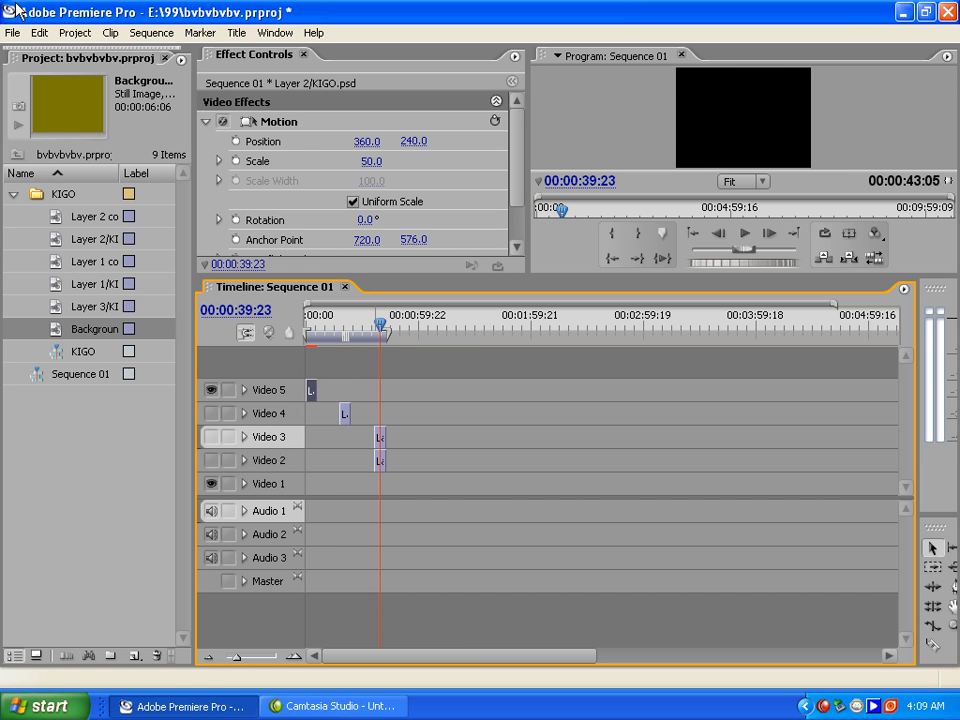
pyautogui.click(38, 32)
pyautogui.click(42, 56)
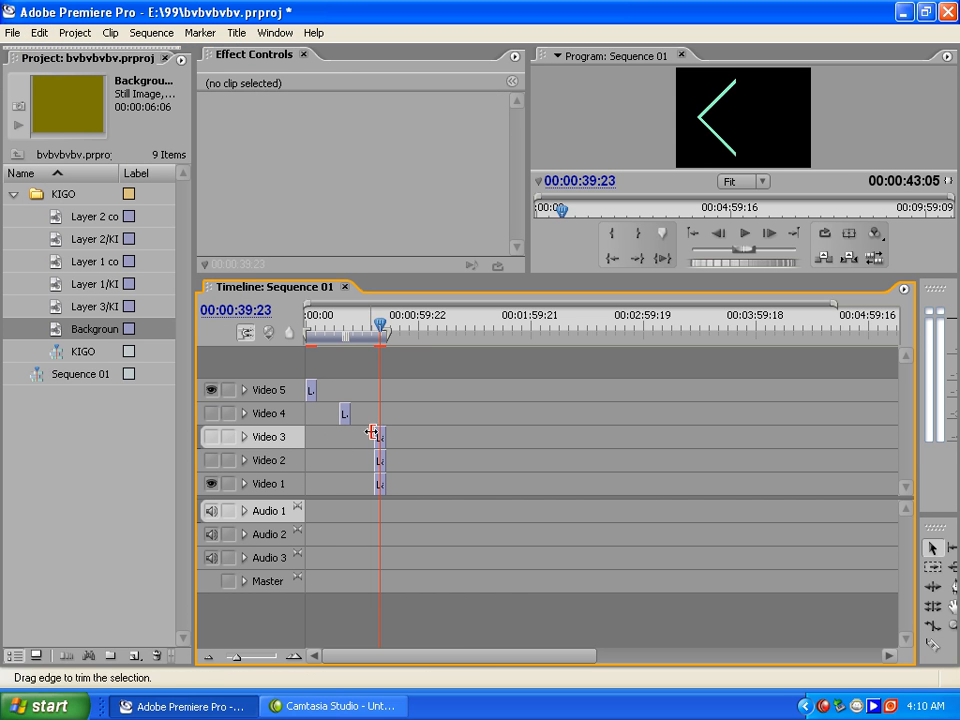
# Move the Layer 2 clip to the start of Video 4, show that track and place the playhead at 00:00:03:12
pyautogui.moveTo(381, 488); pyautogui.dragTo(311, 413)
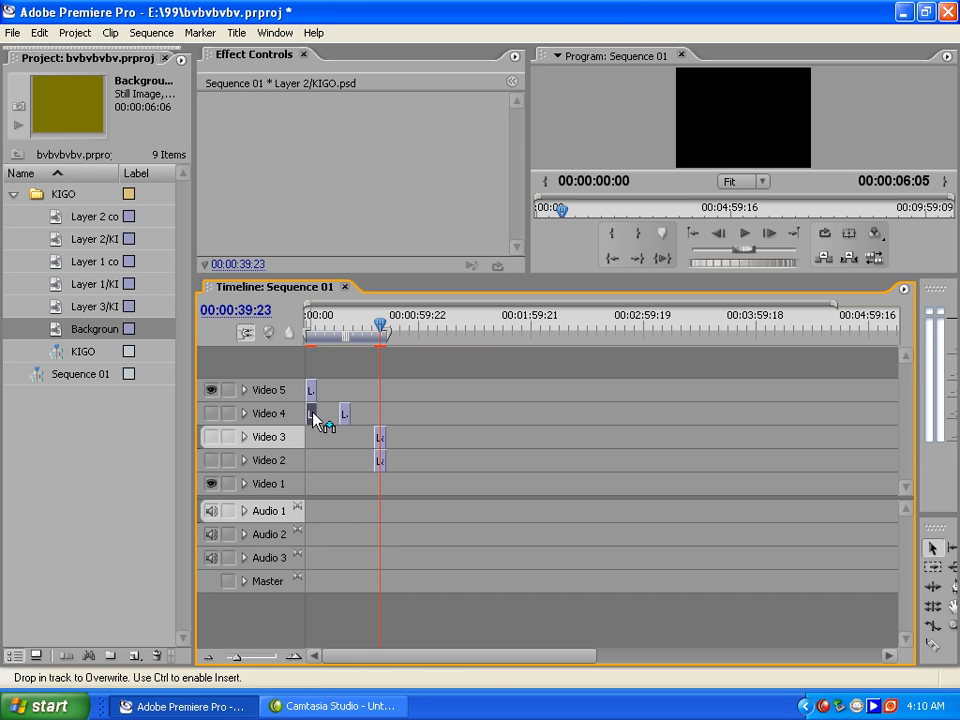
pyautogui.click(311, 330)
pyautogui.click(310, 332)
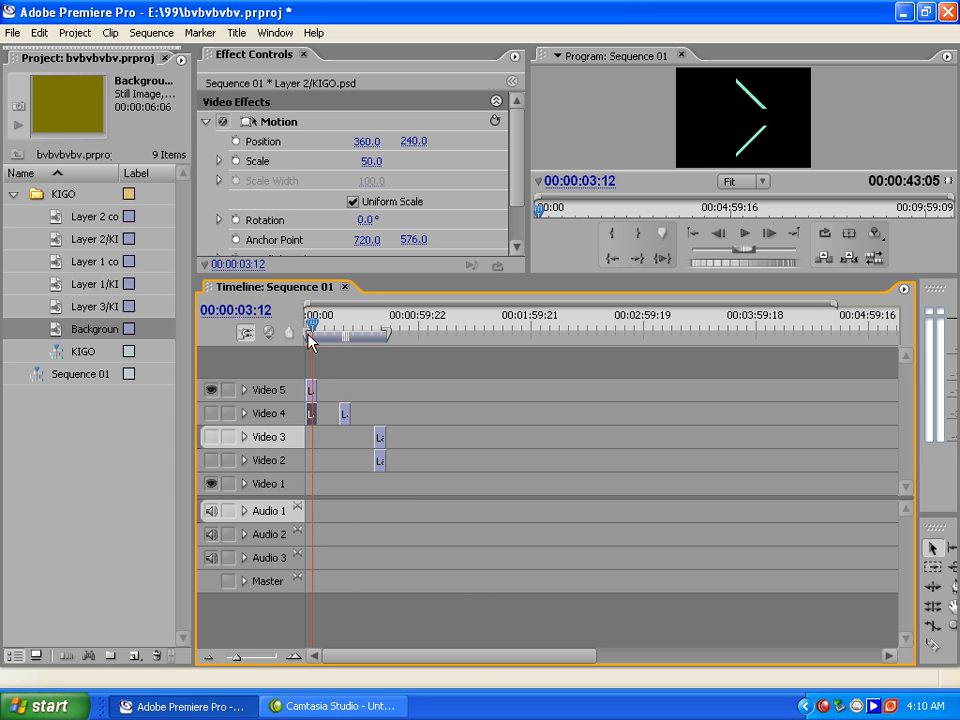
pyautogui.click(209, 415)
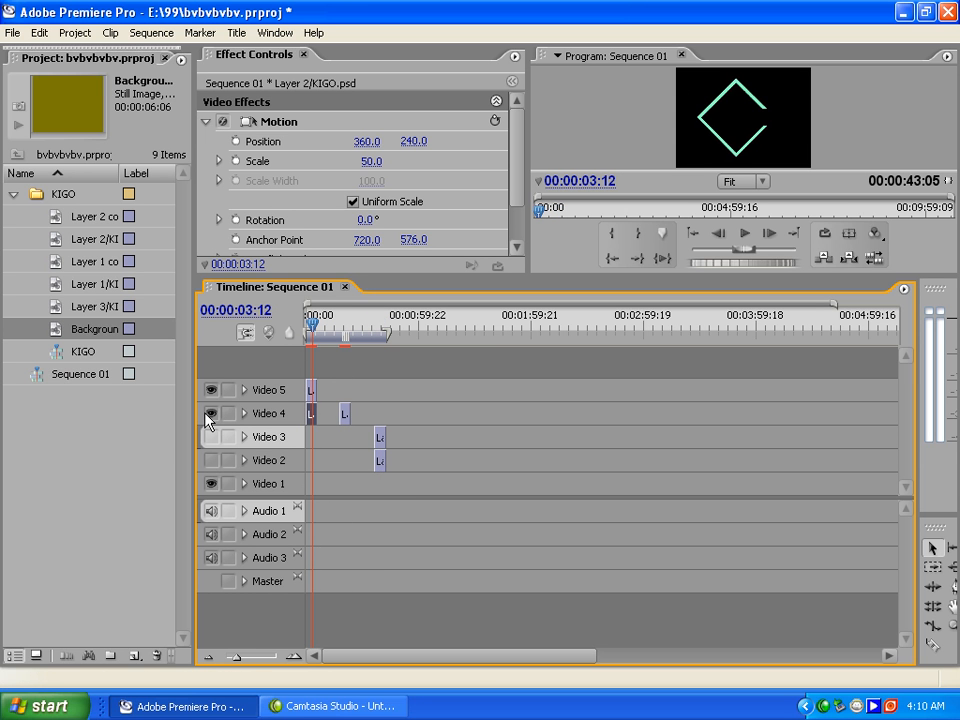
# Show the Video 3 track and move the playhead to 00:00:39:11 over its Layer 1 copy clip
pyautogui.click(346, 334)
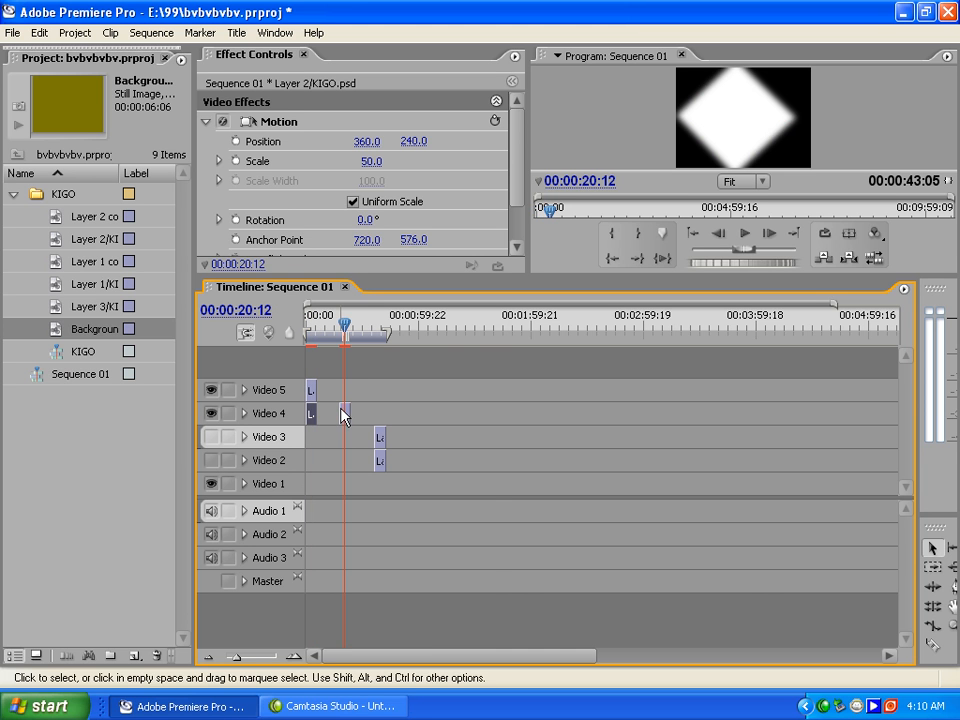
pyautogui.click(373, 330)
pyautogui.click(380, 330)
pyautogui.click(385, 333)
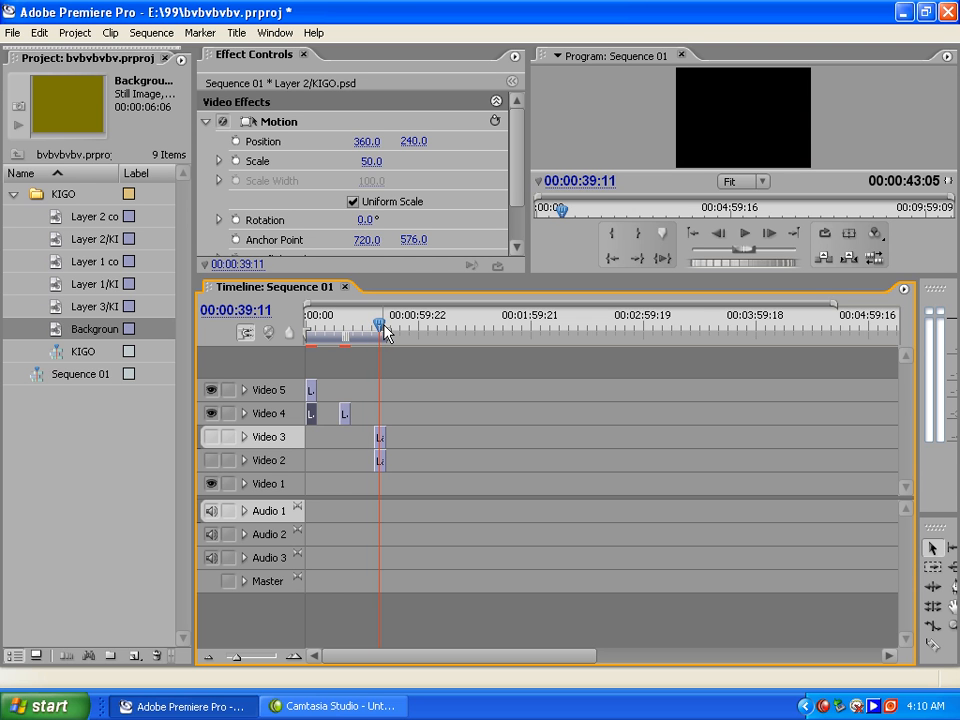
pyautogui.click(210, 438)
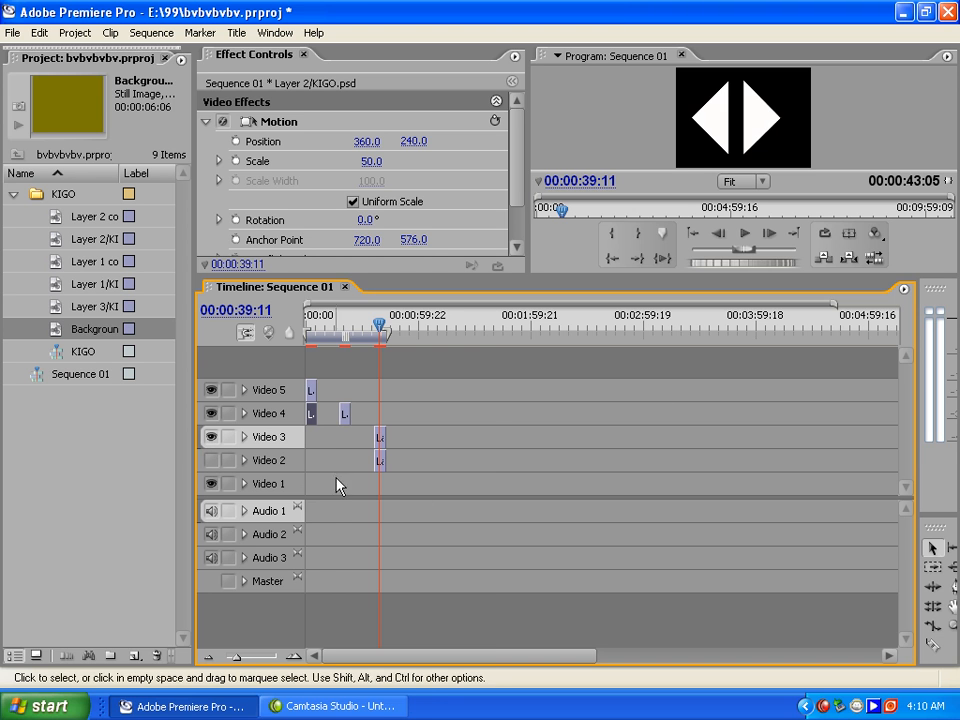
# Move the Layer 1 copy clip to the start of Video 3 and move the playhead to 00:00:40:23
pyautogui.moveTo(379, 441); pyautogui.dragTo(306, 435)
pyautogui.moveTo(318, 320); pyautogui.dragTo(311, 325)
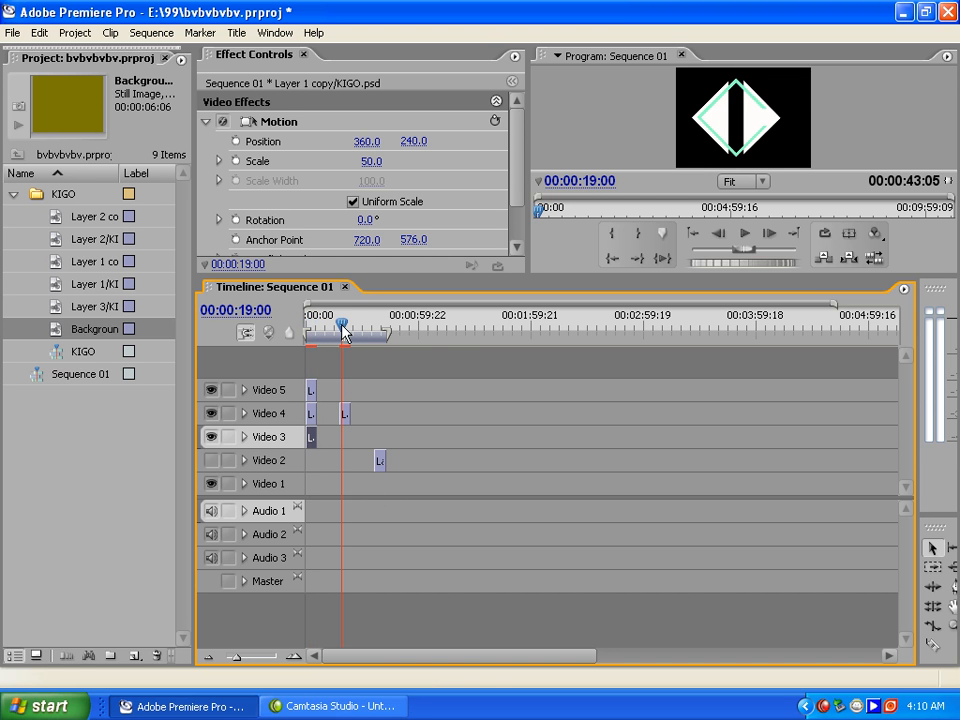
pyautogui.click(343, 327)
pyautogui.click(377, 326)
pyautogui.click(385, 328)
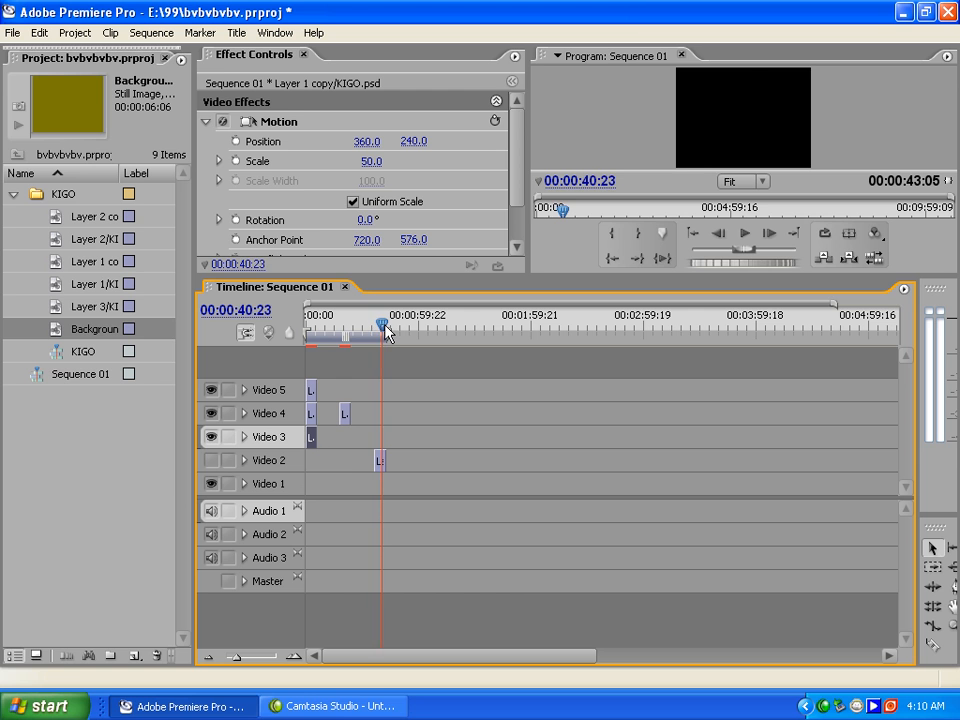
# Show the Video 2 track, move the Layer 1 clip to its start and place the playhead at 00:00:02:12
pyautogui.click(209, 461)
pyautogui.moveTo(381, 462); pyautogui.dragTo(311, 465)
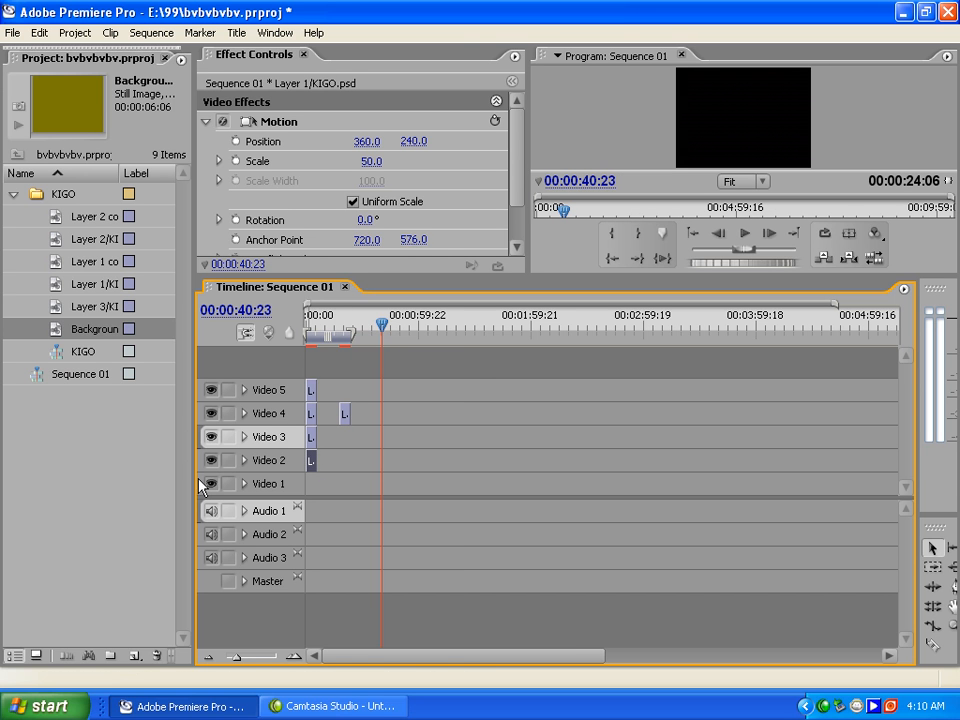
pyautogui.click(311, 331)
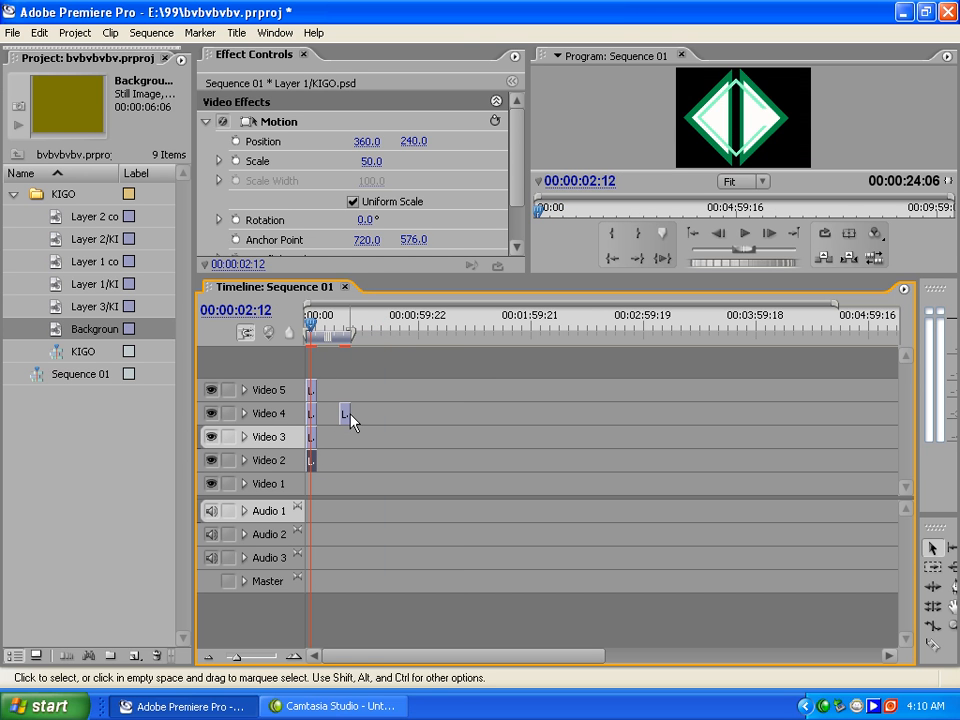
# Move the Layer 3 clip to the start of Video 1 and enlarge the timeline until all five clip names are readable
pyautogui.moveTo(347, 418); pyautogui.dragTo(304, 486)
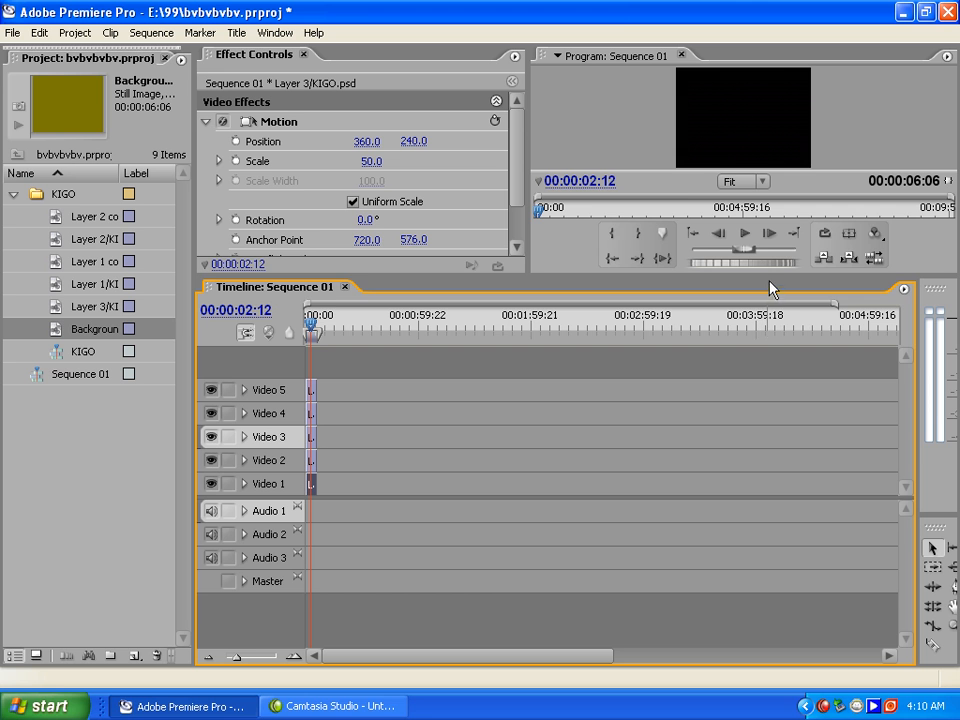
pyautogui.moveTo(770, 278); pyautogui.dragTo(763, 408)
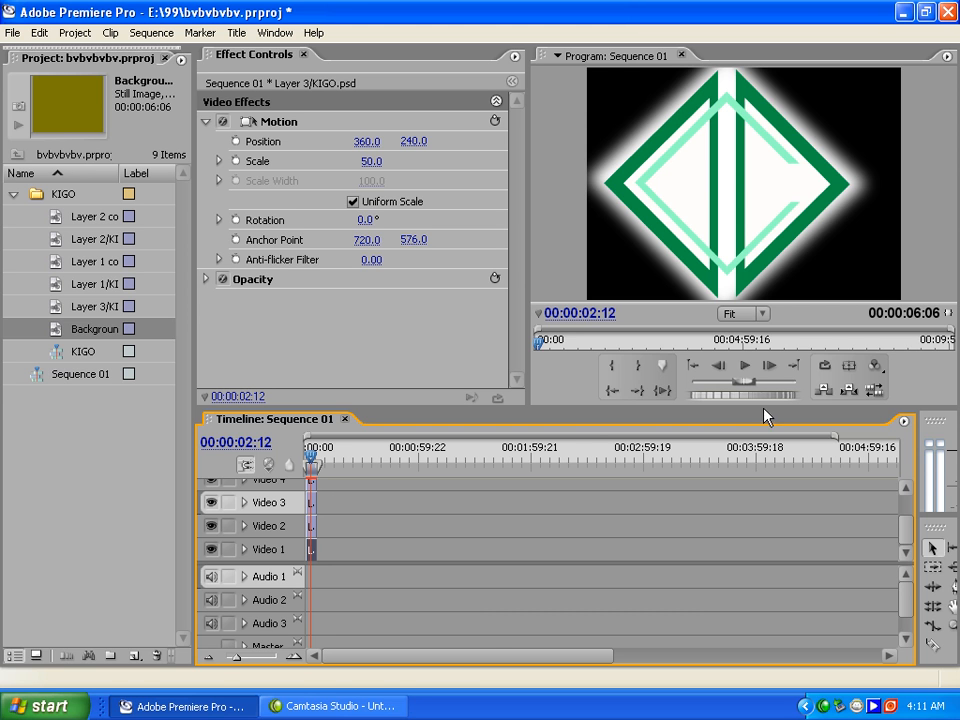
pyautogui.moveTo(240, 658); pyautogui.dragTo(247, 712)
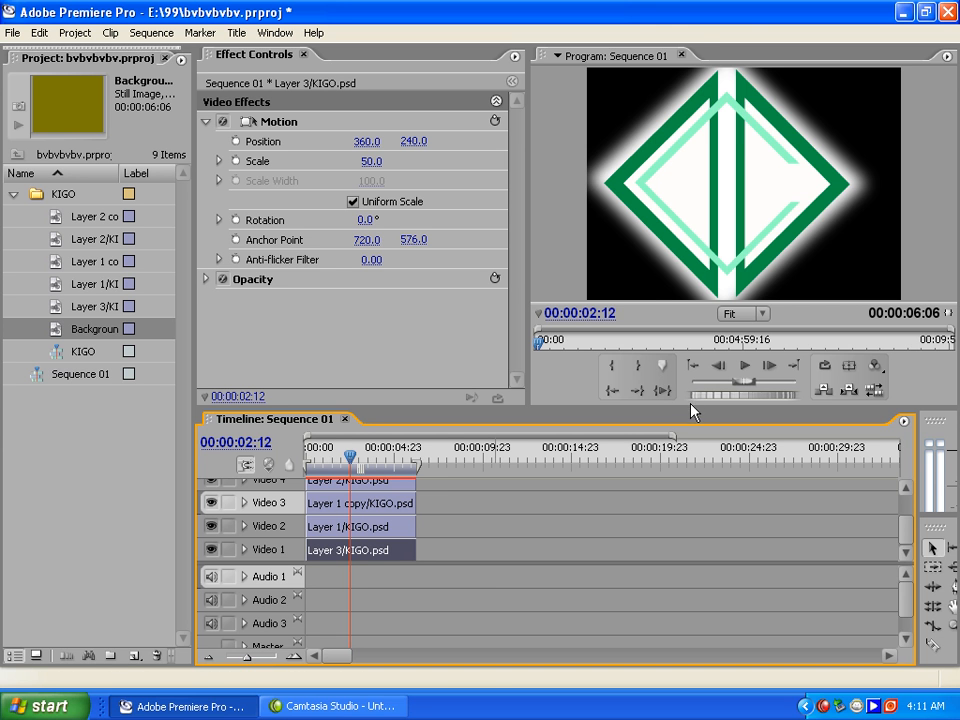
pyautogui.moveTo(691, 407); pyautogui.dragTo(691, 296)
pyautogui.click(553, 481)
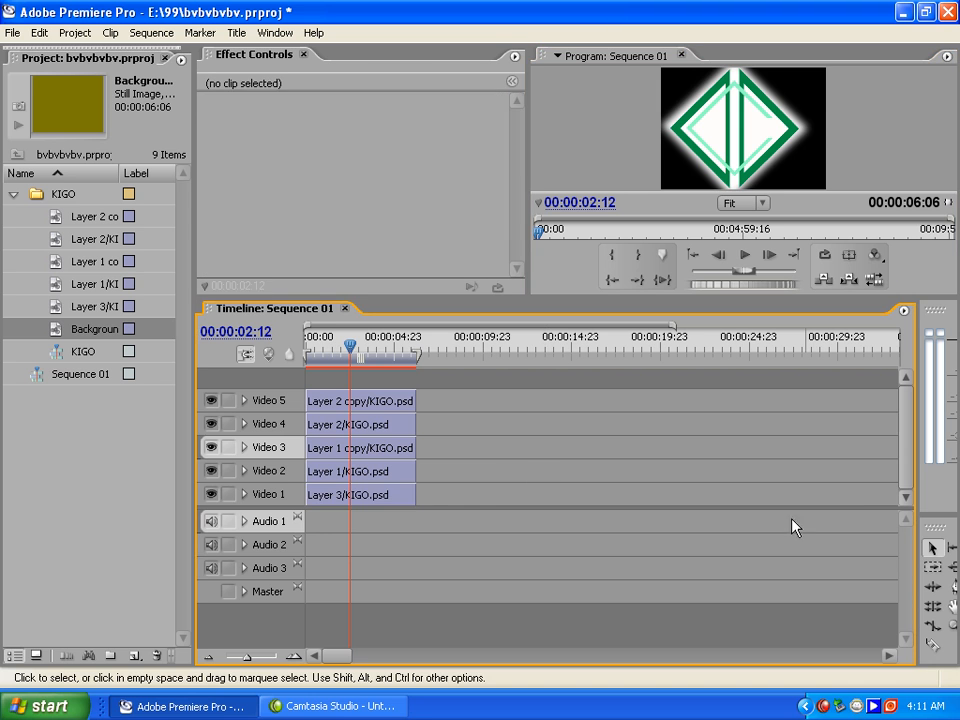
# Show the Layer 3 clip's effect settings with their keyframe area and return the playhead to 00:00:00:00
pyautogui.click(358, 500)
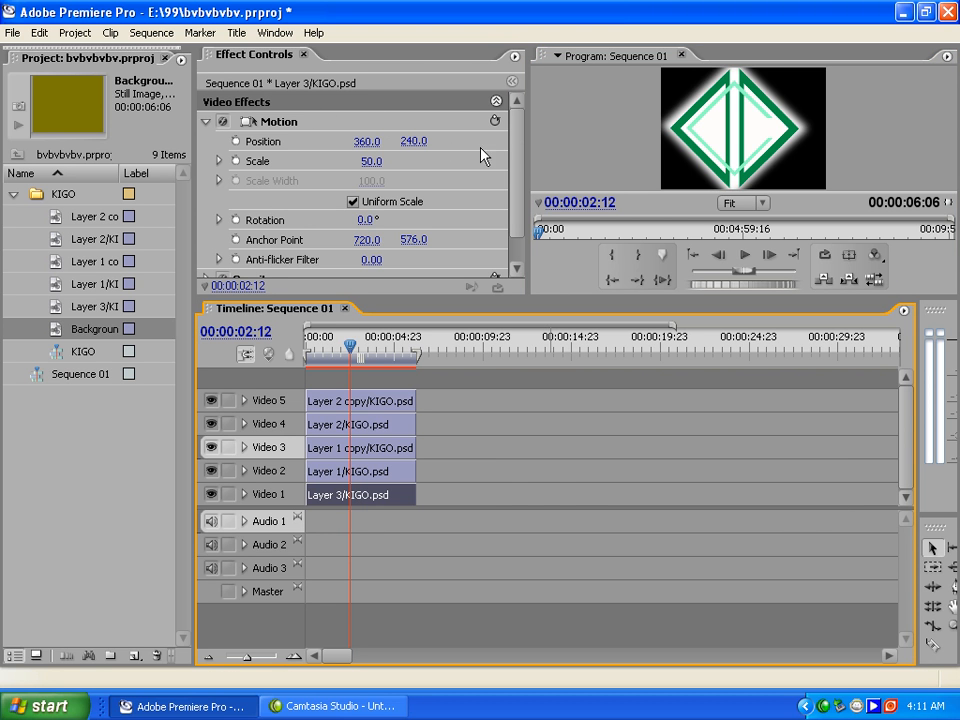
pyautogui.moveTo(531, 132); pyautogui.dragTo(607, 132)
pyautogui.click(590, 81)
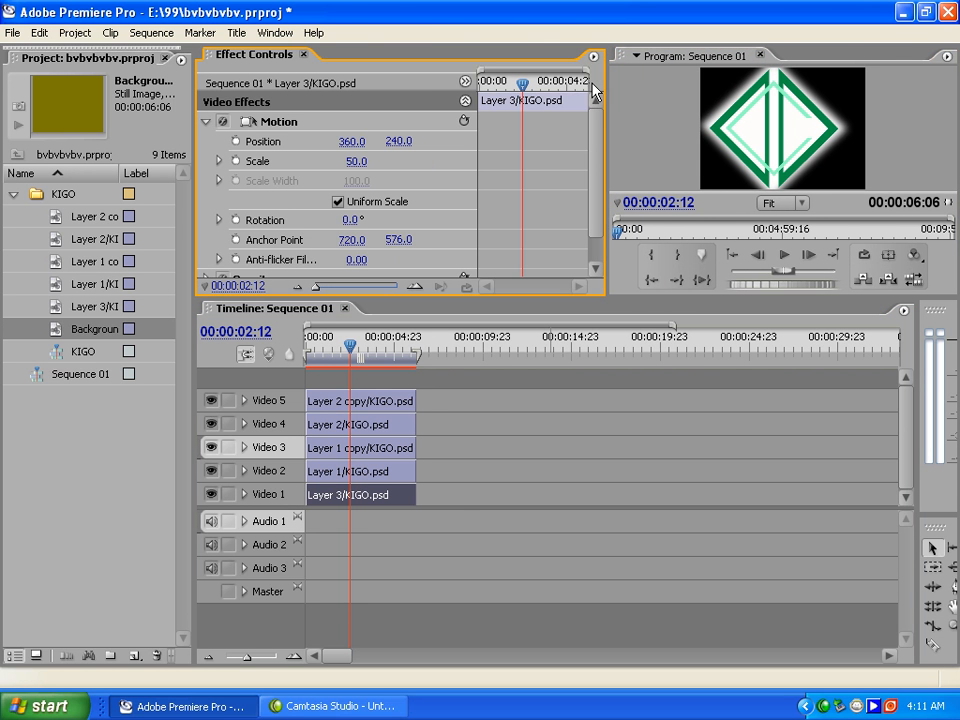
pyautogui.moveTo(523, 84); pyautogui.dragTo(471, 88)
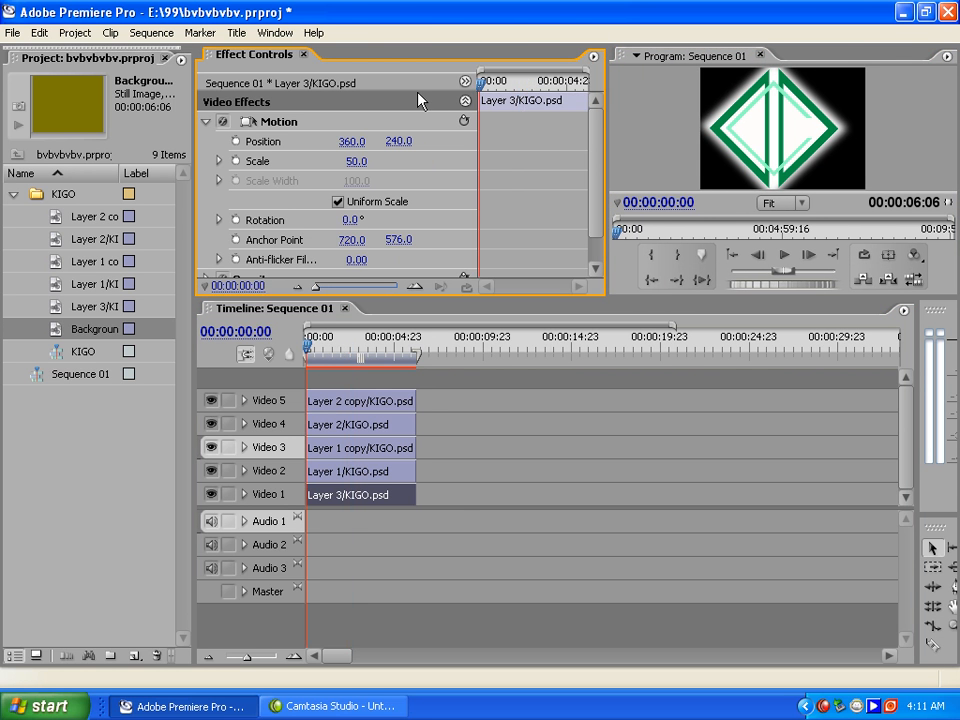
# Hide and show the Video 1, Video 4 and Video 5 tracks to check which logo part each one holds
pyautogui.click(211, 494)
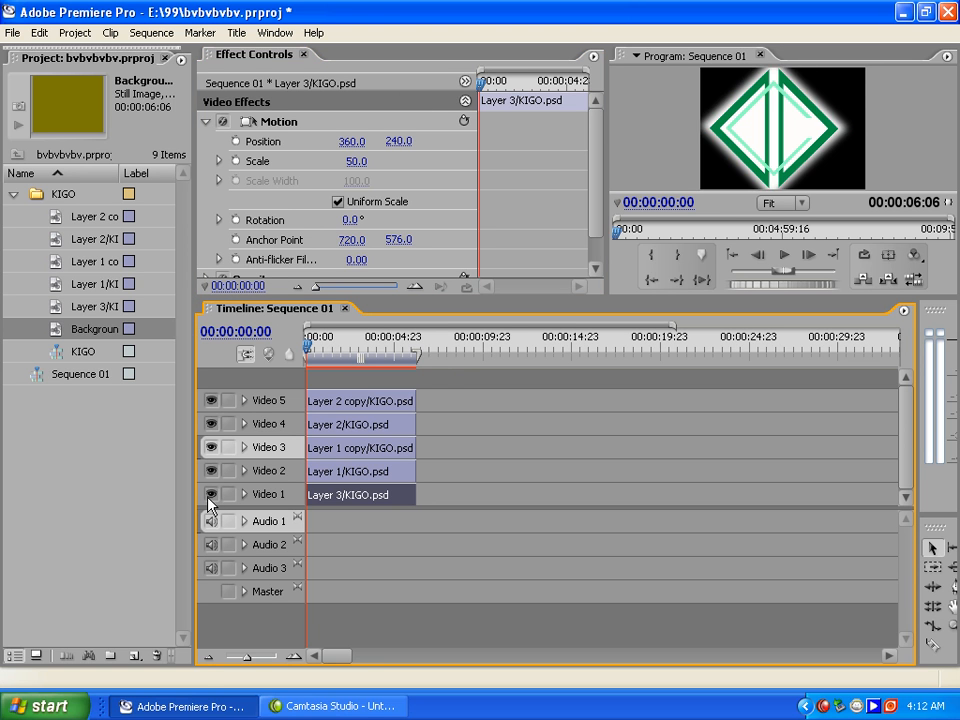
pyautogui.click(210, 494)
pyautogui.click(211, 424)
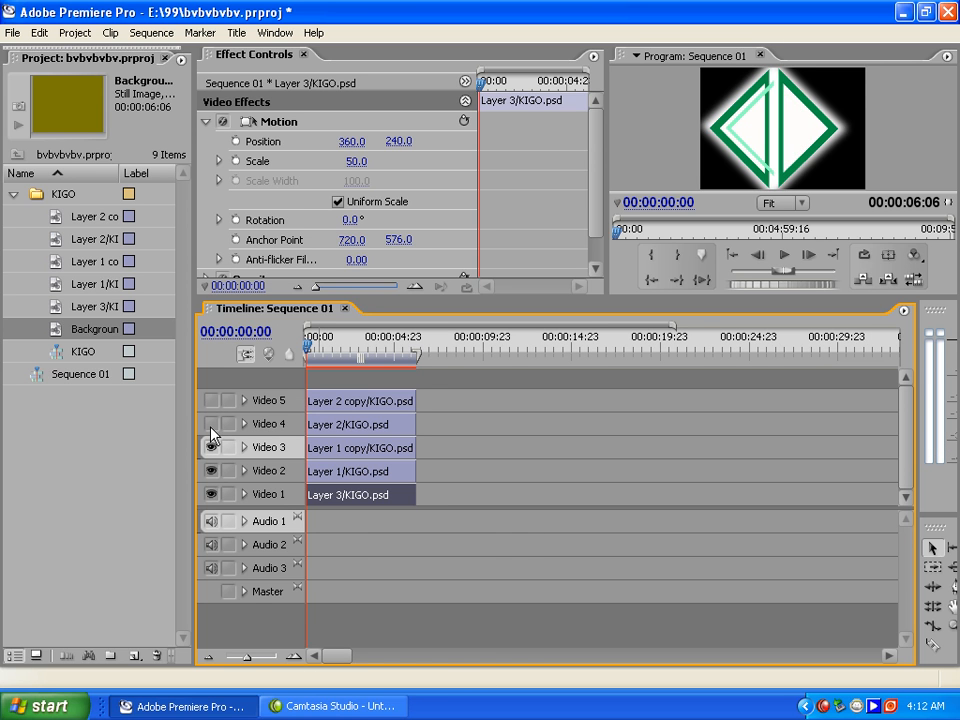
pyautogui.click(211, 424)
pyautogui.click(211, 400)
# Place the playhead at 00:00:02:00 and move the Layer 1 copy, Layer 1 and Layer 3 clips so they start there
pyautogui.click(664, 206)
pyautogui.click(682, 202)
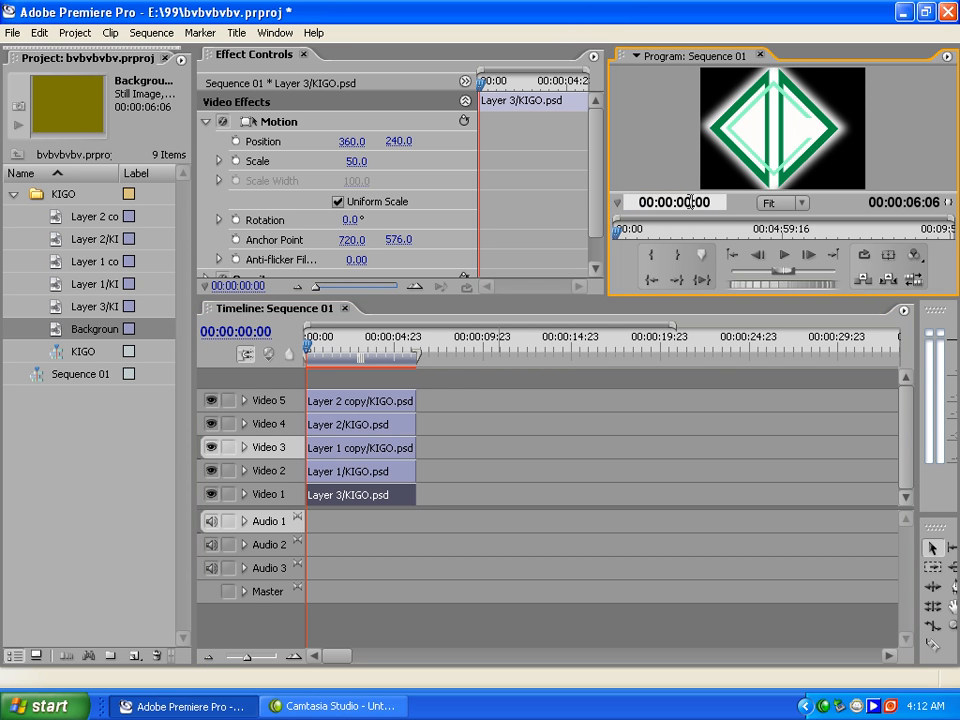
pyautogui.write('02')
pyautogui.press('Return')
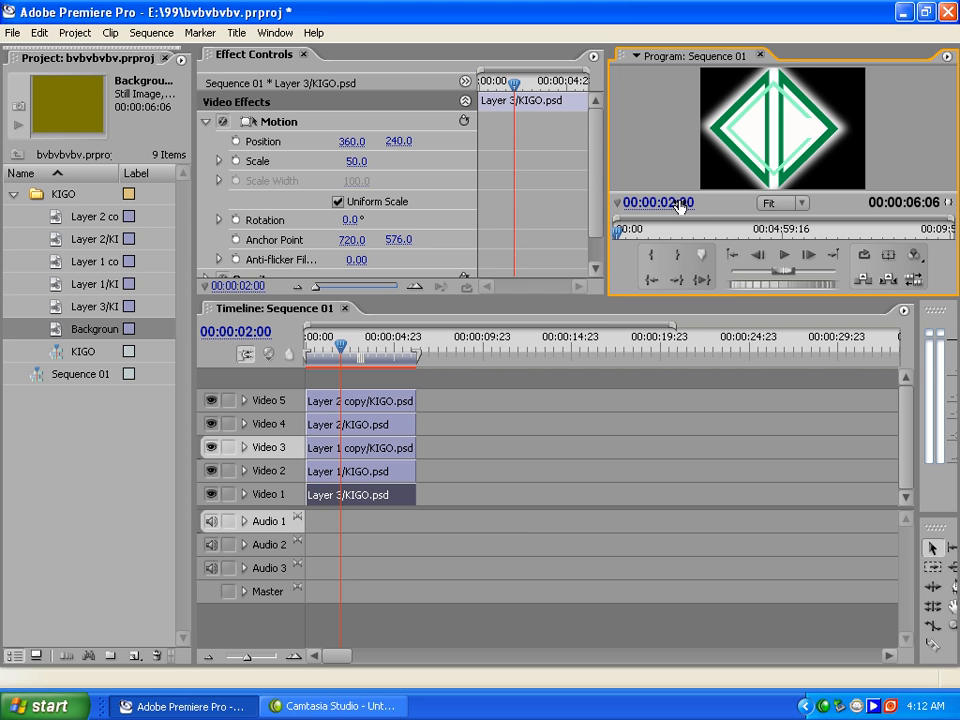
pyautogui.click(681, 206)
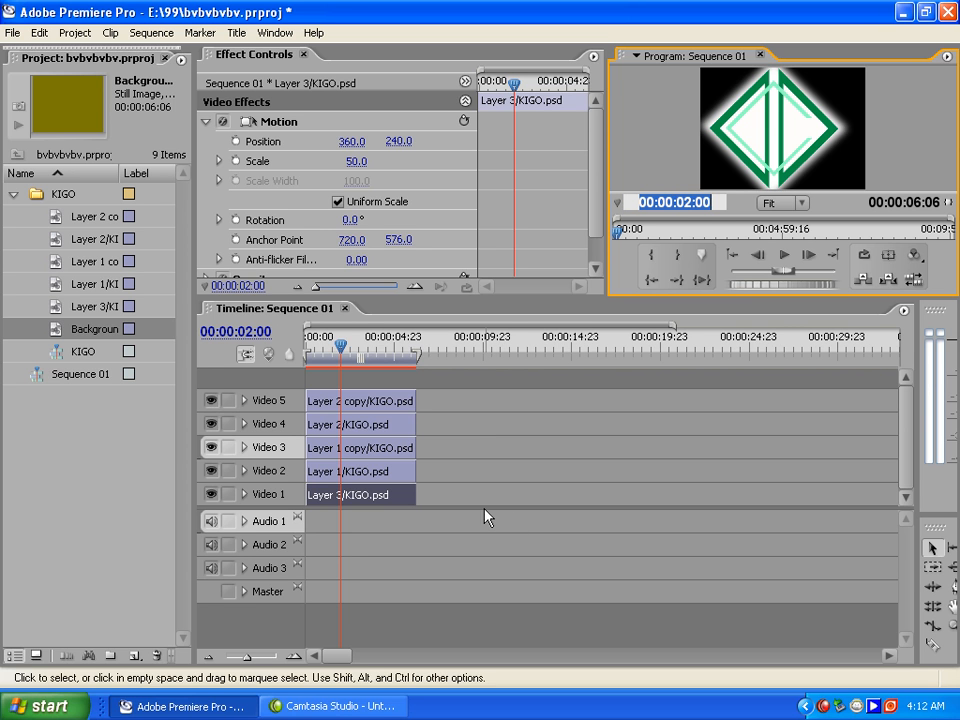
pyautogui.click(461, 399)
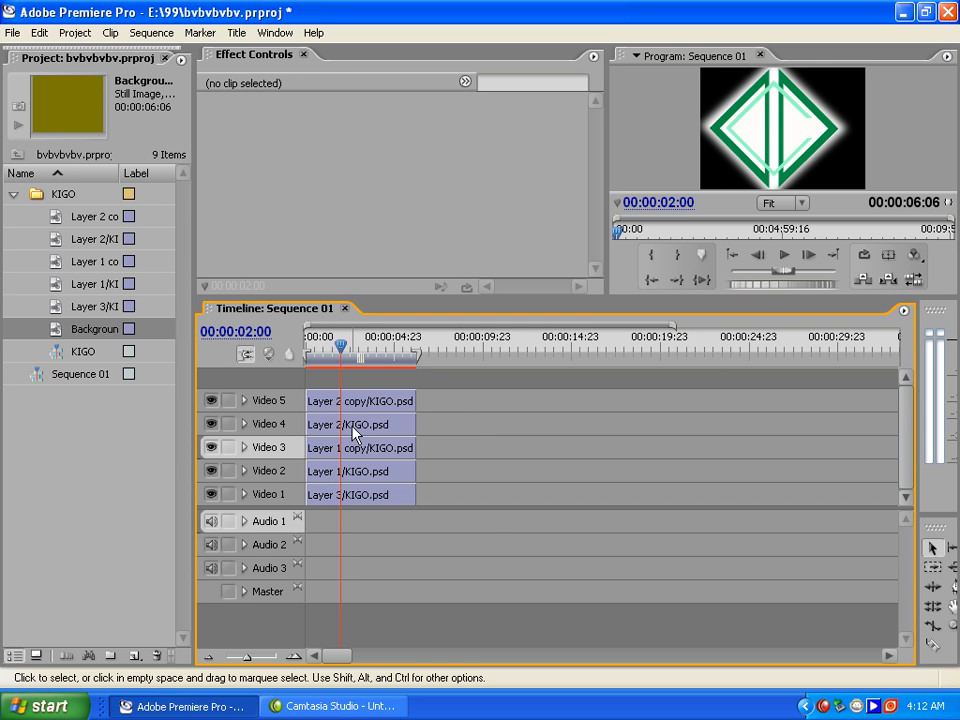
pyautogui.moveTo(368, 448); pyautogui.dragTo(428, 497)
# Enable Position keyframing at 00:00:00:00 for the Layer 2 copy clip and the Layer 2 clip
pyautogui.moveTo(330, 352); pyautogui.dragTo(296, 355)
pyautogui.click(325, 403)
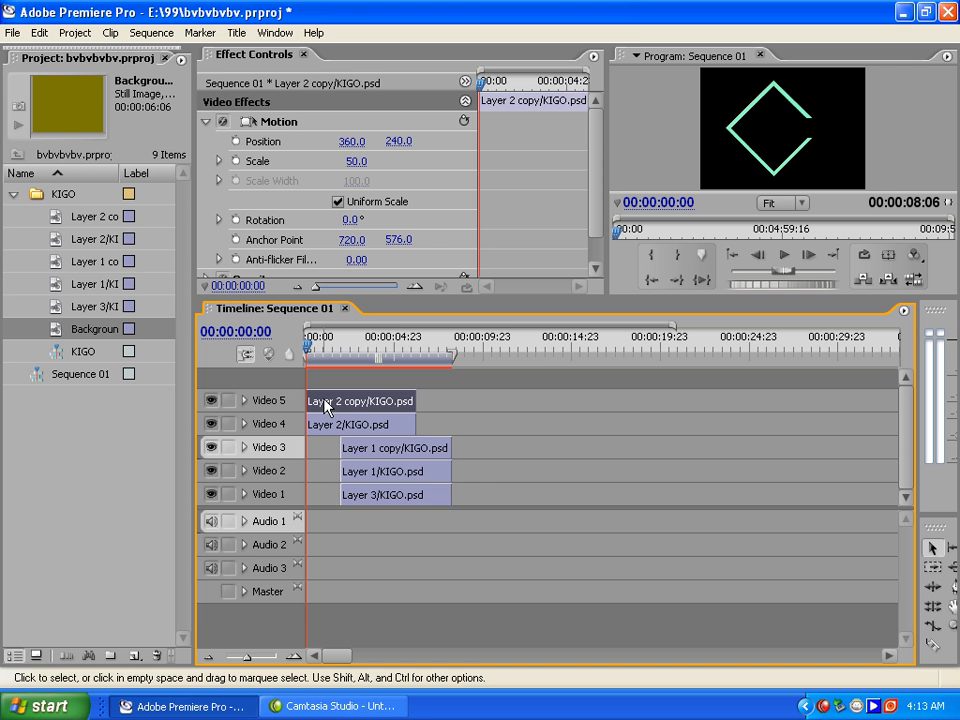
pyautogui.click(206, 122)
pyautogui.click(206, 122)
pyautogui.click(206, 122)
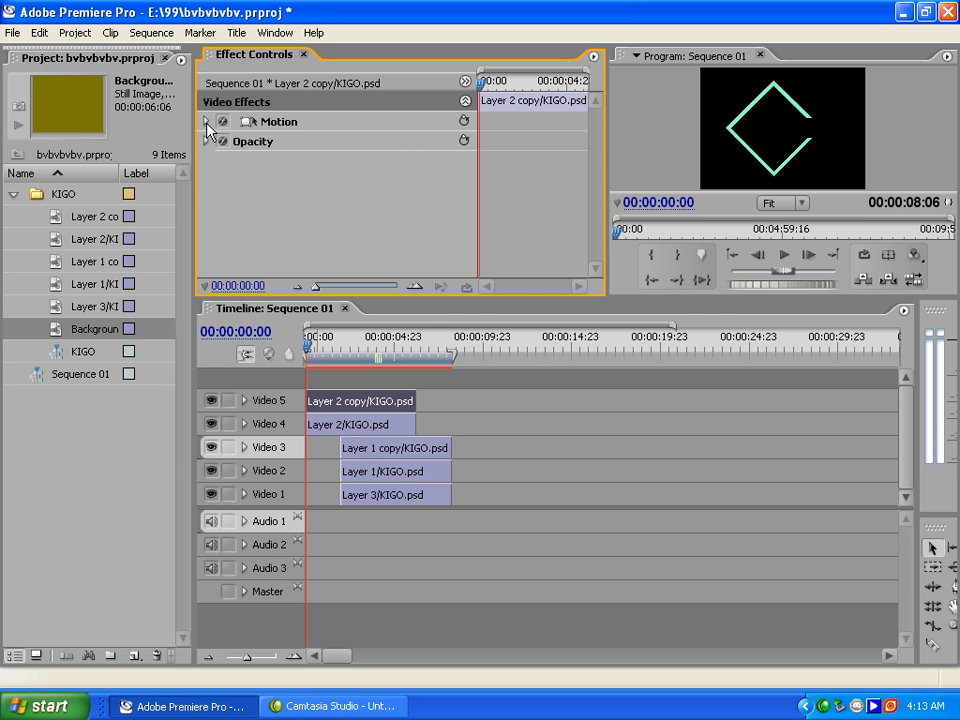
pyautogui.click(206, 122)
pyautogui.click(235, 142)
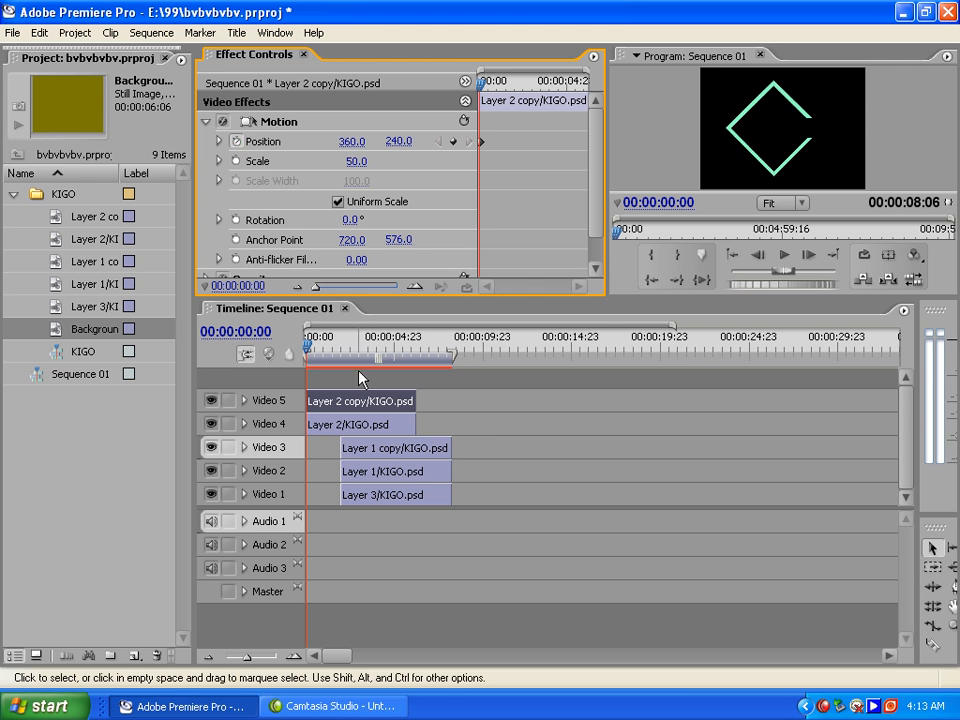
pyautogui.click(350, 425)
pyautogui.click(236, 142)
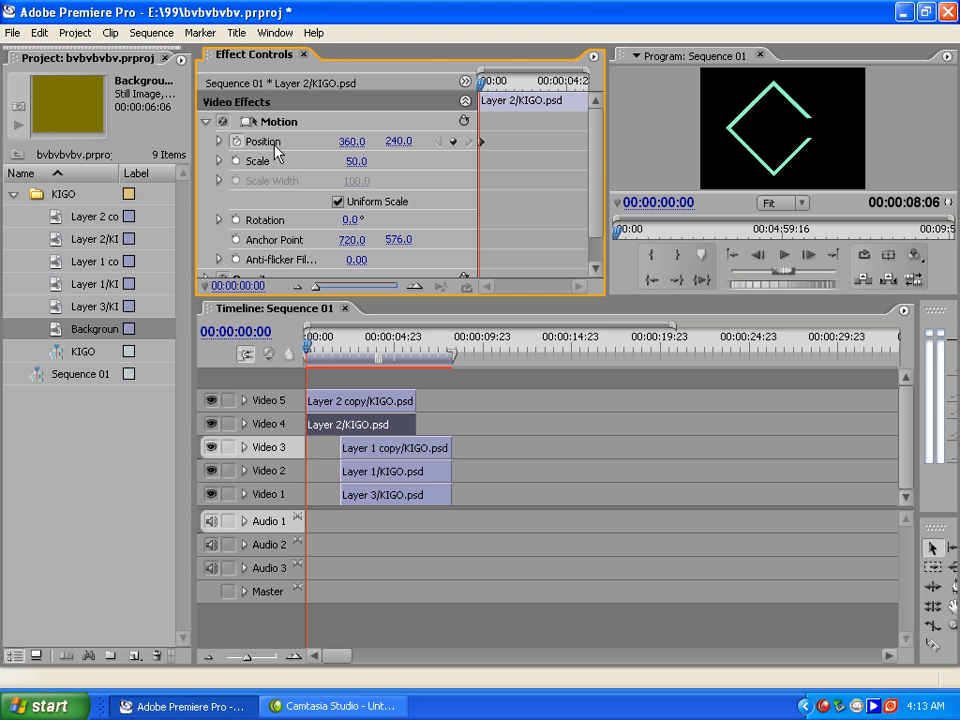
# Add Position keyframes at 00:00:02:00 to the Layer 2 clip and the Layer 2 copy clip
pyautogui.click(686, 204)
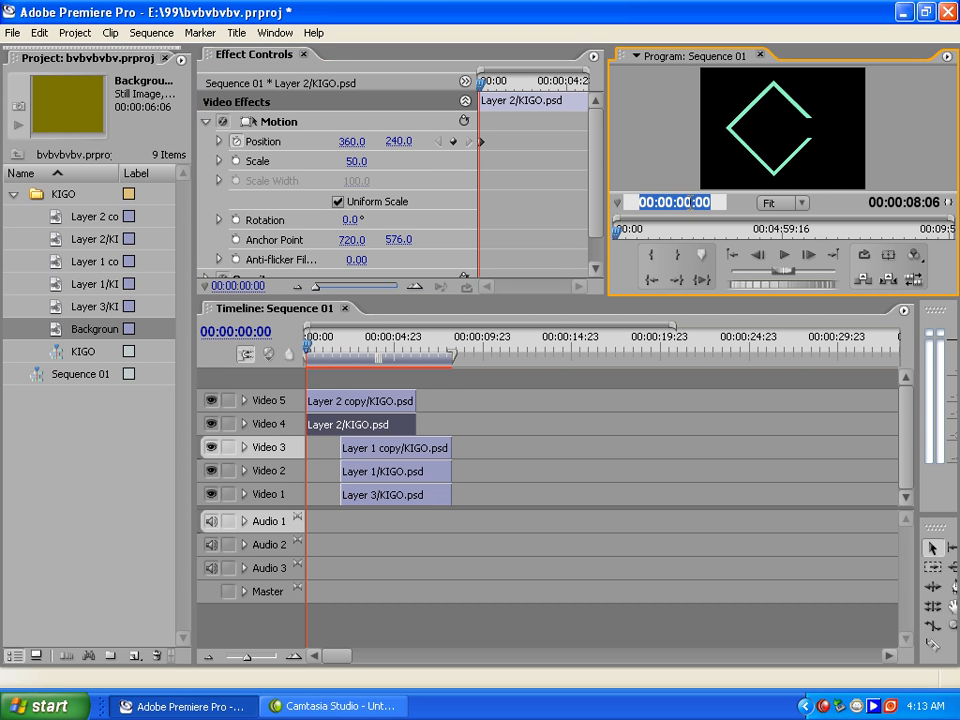
pyautogui.click(683, 202)
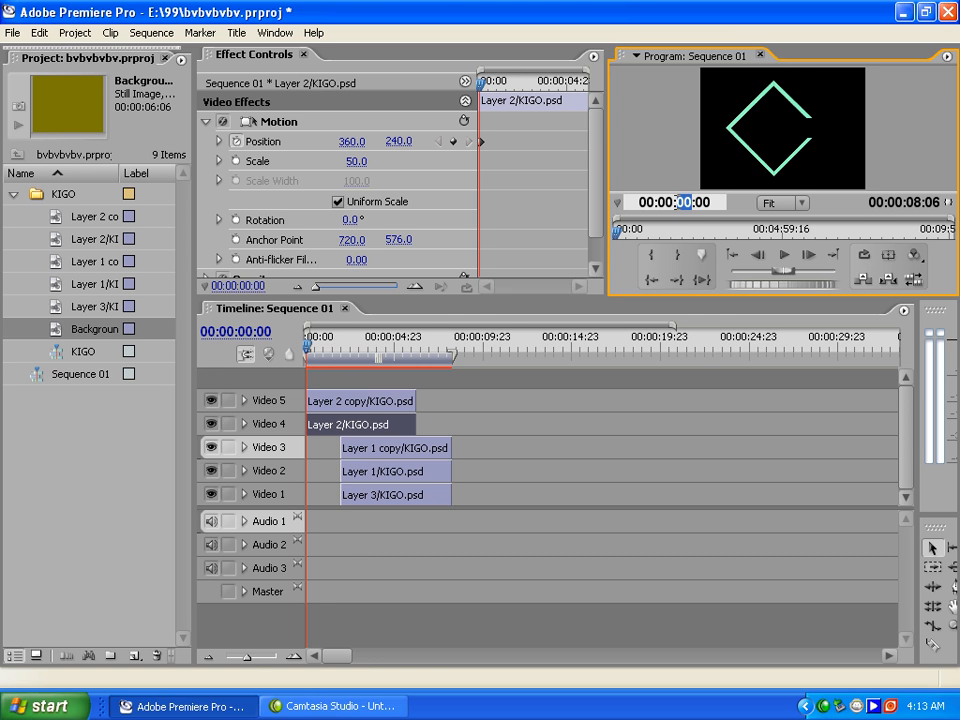
pyautogui.write('2')
pyautogui.press('Return')
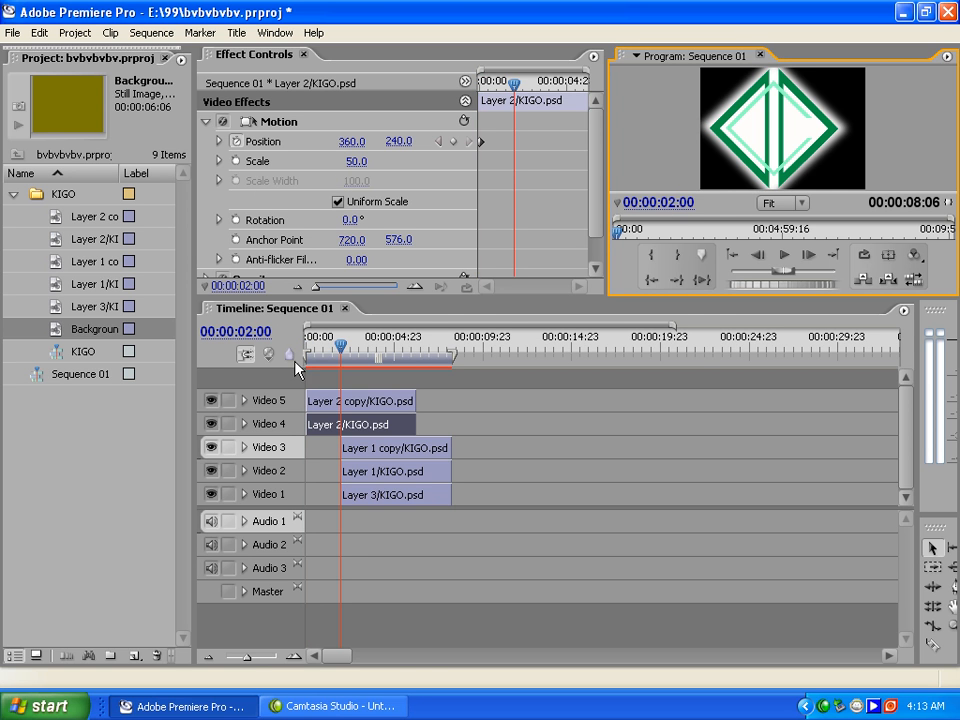
pyautogui.click(452, 142)
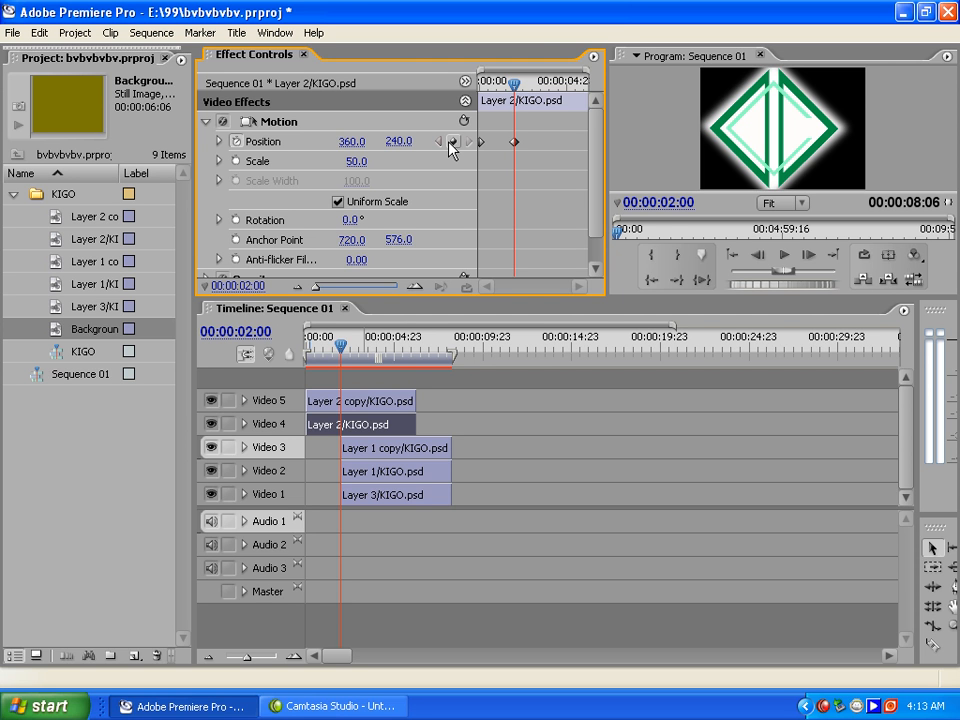
pyautogui.click(375, 403)
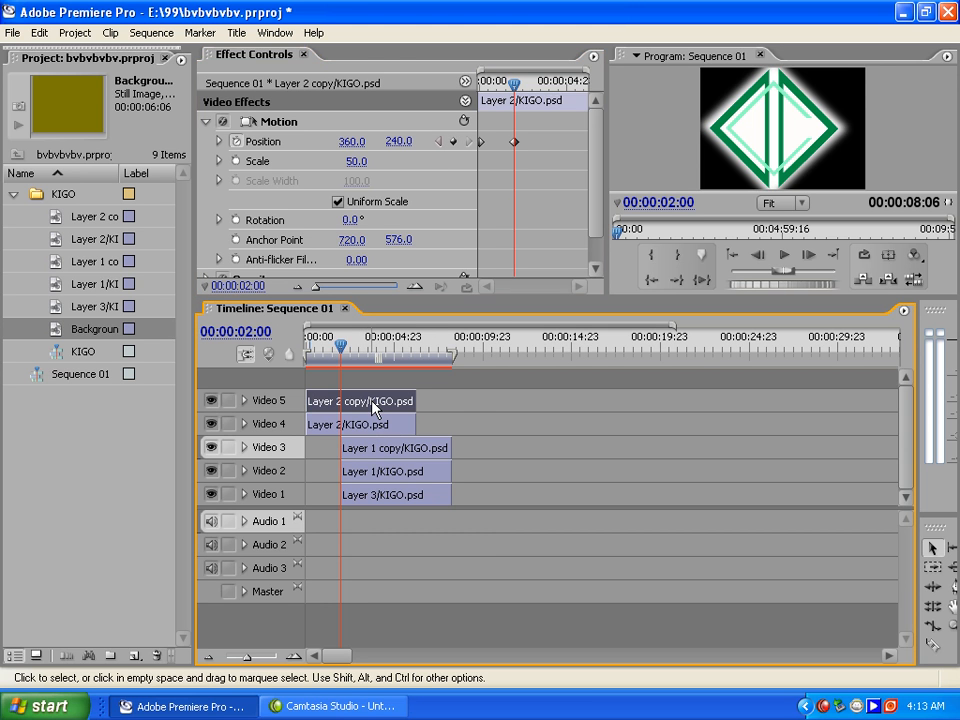
pyautogui.click(453, 142)
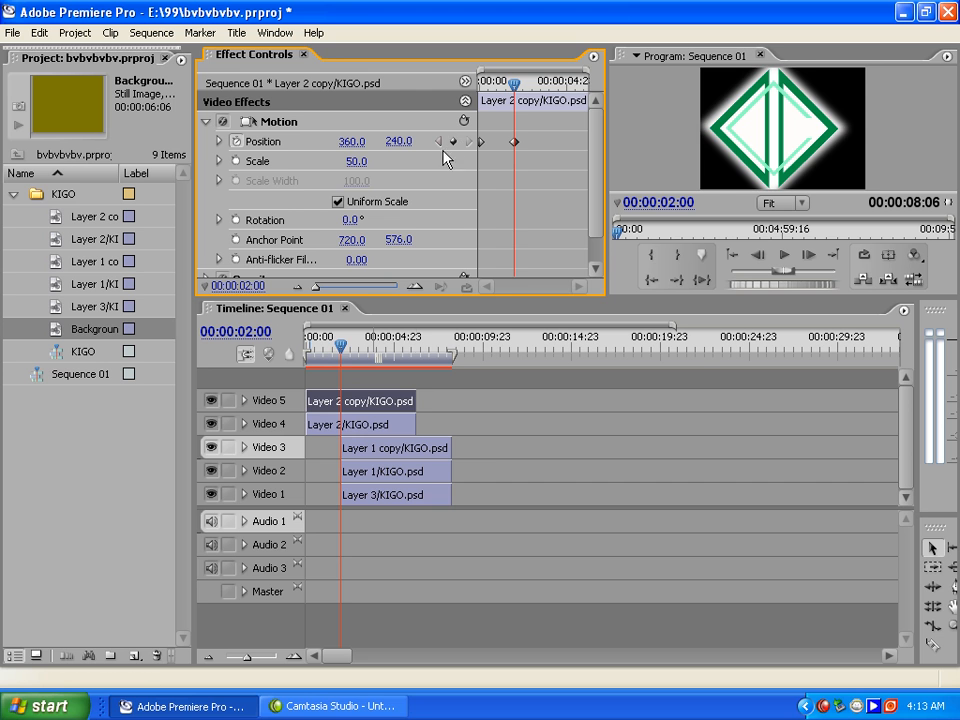
# Return the playhead to the first Position keyframe of the Layer 2 copy clip at 00:00:00:00
pyautogui.moveTo(337, 346); pyautogui.dragTo(307, 350)
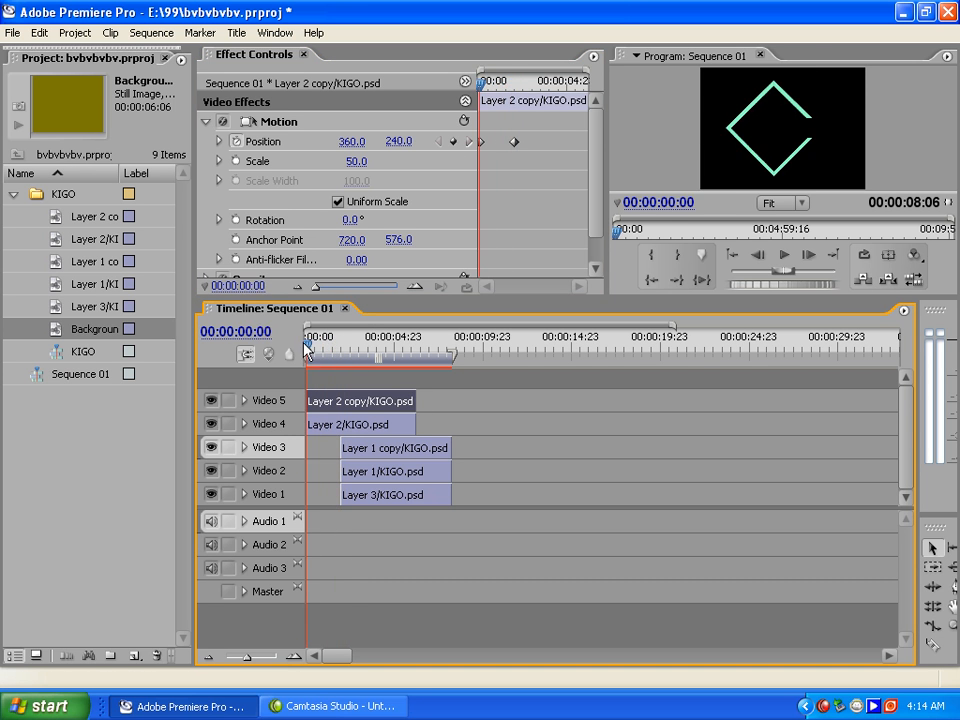
pyautogui.click(452, 150)
pyautogui.click(483, 437)
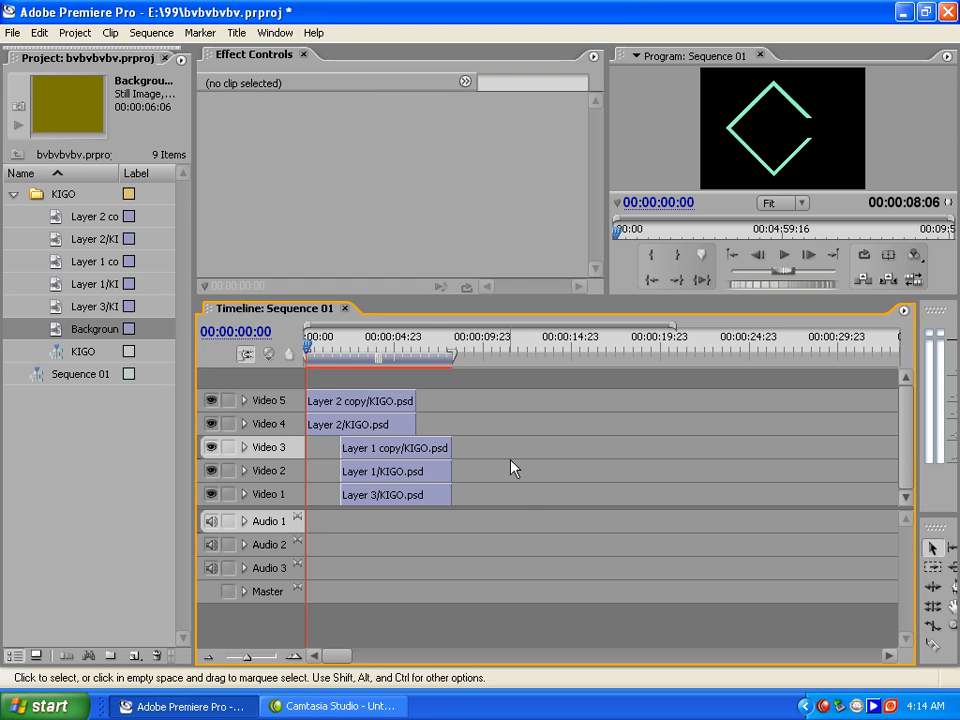
pyautogui.click(407, 403)
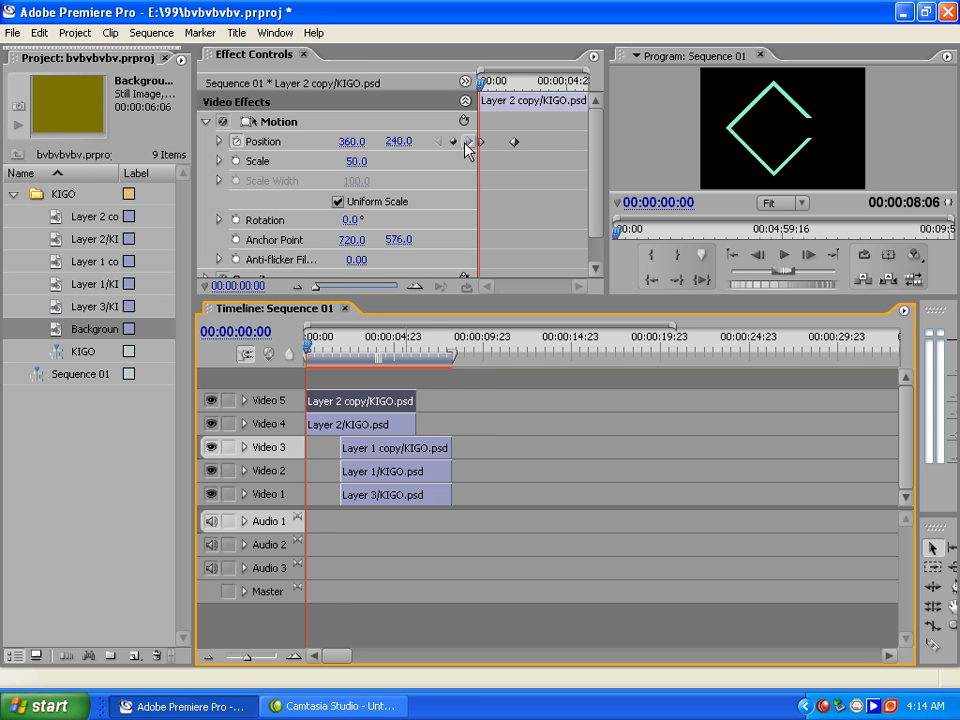
pyautogui.click(467, 141)
pyautogui.click(441, 142)
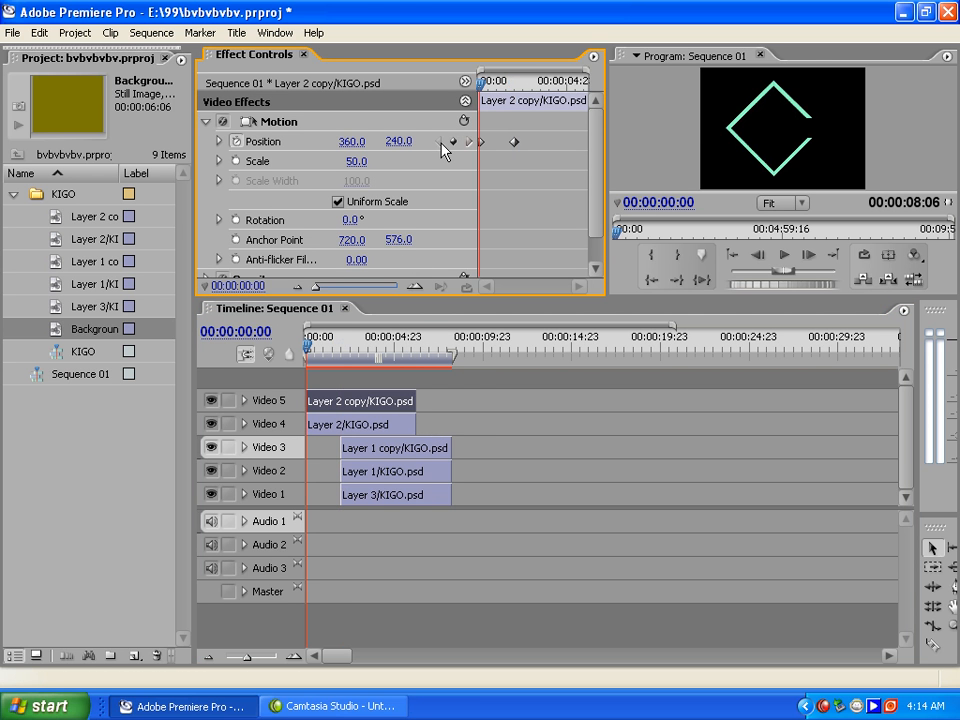
# Try a horizontal Position of 600 at the Layer 2 copy clip's first keyframe and settle on 900
pyautogui.click(352, 142)
pyautogui.click(414, 182)
pyautogui.moveTo(362, 146); pyautogui.dragTo(426, 158)
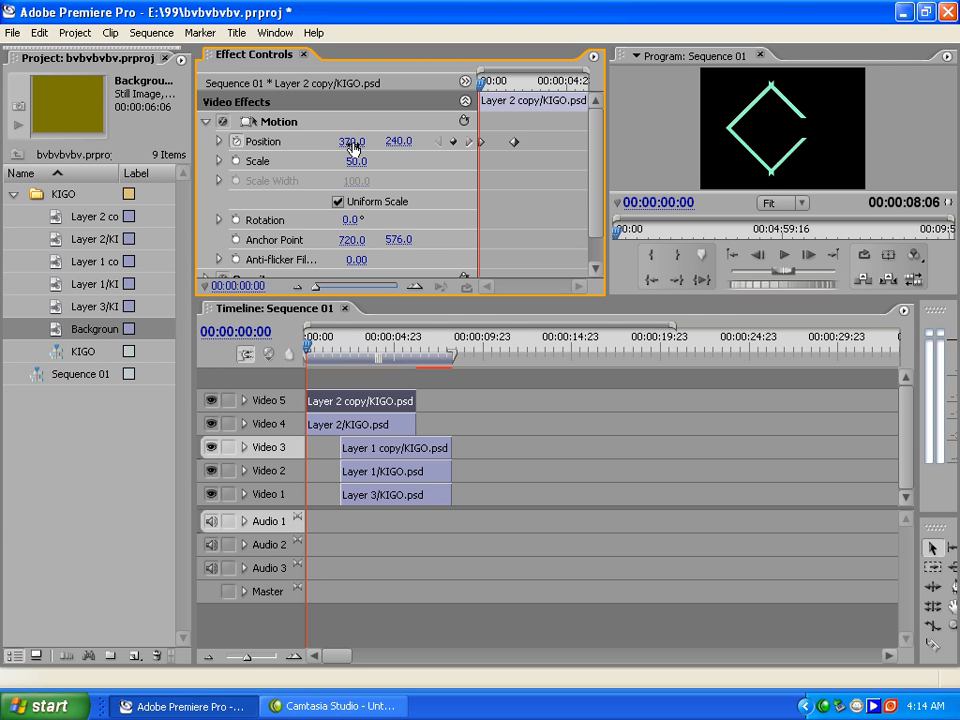
pyautogui.click(352, 143)
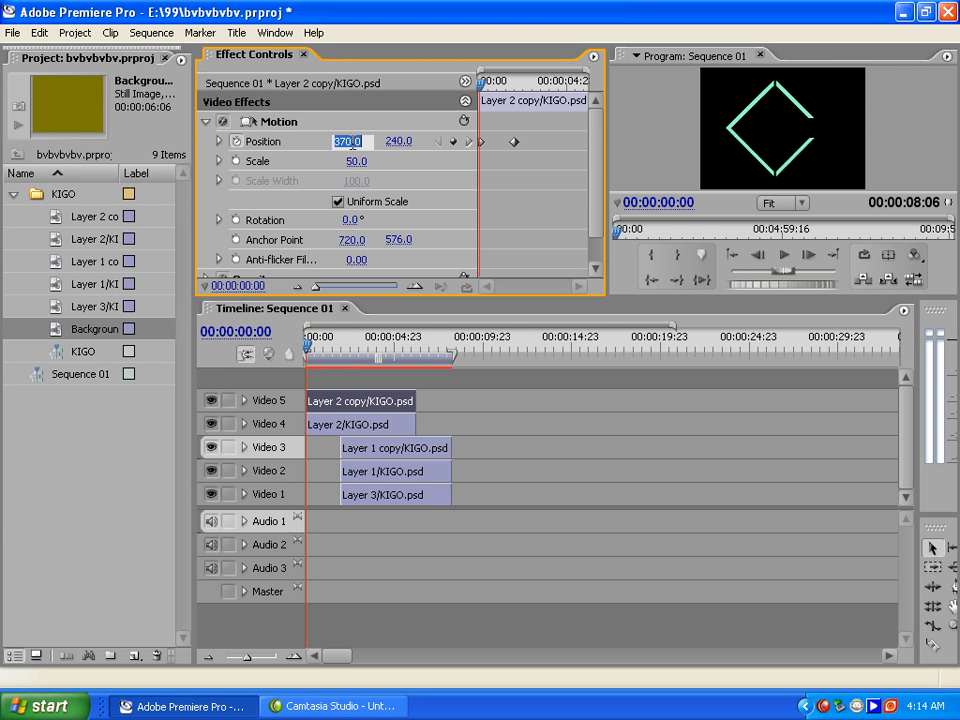
pyautogui.write('600')
pyautogui.press('Return')
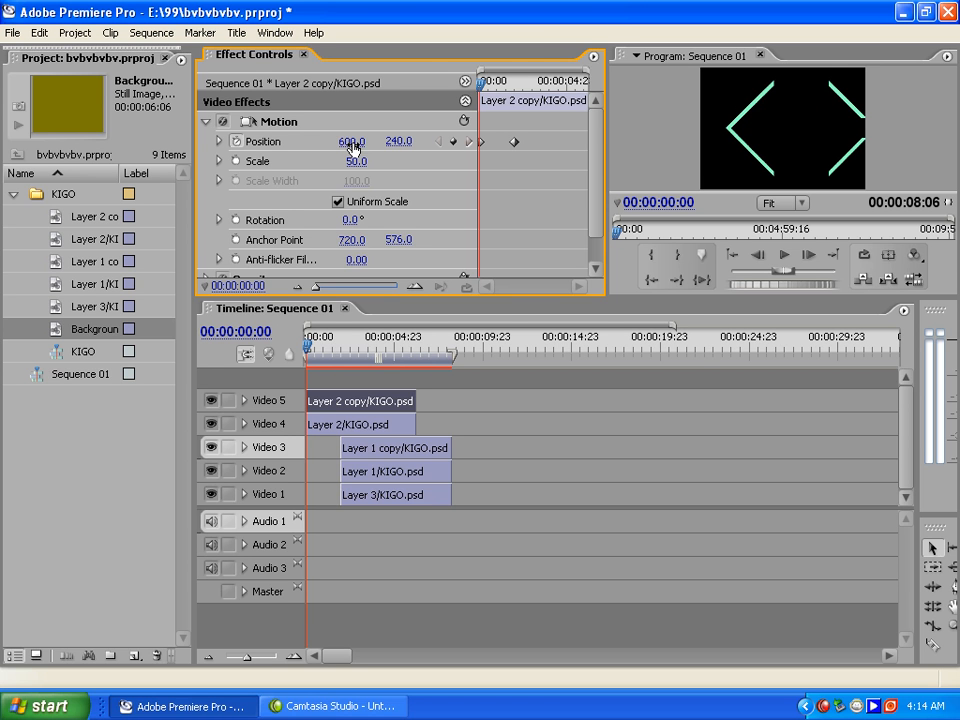
pyautogui.click(352, 143)
pyautogui.write('90')
pyautogui.press('Return')
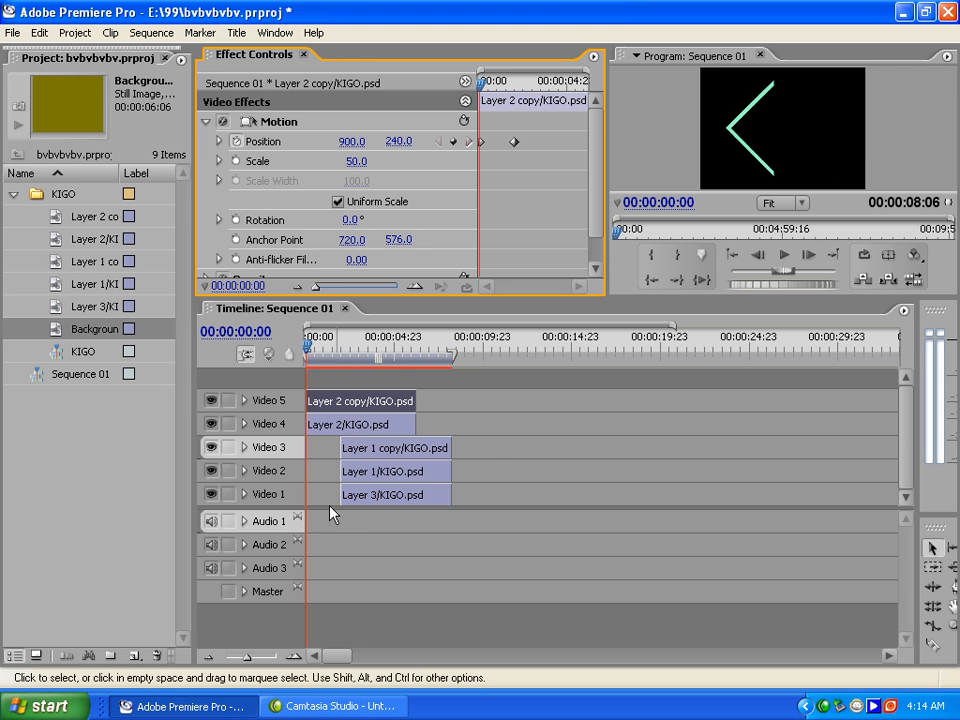
# Set the horizontal Position of the Layer 2 clip to -300 at its first keyframe at 00:00:00:00
pyautogui.click(317, 425)
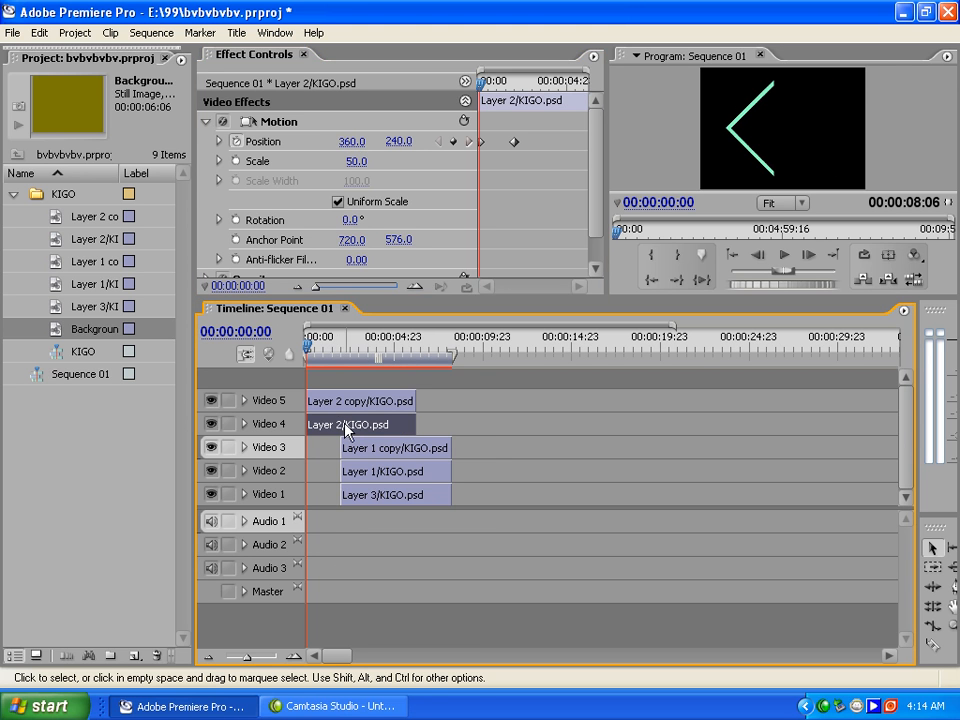
pyautogui.moveTo(353, 141); pyautogui.dragTo(300, 149)
pyautogui.click(354, 143)
pyautogui.press('Return')
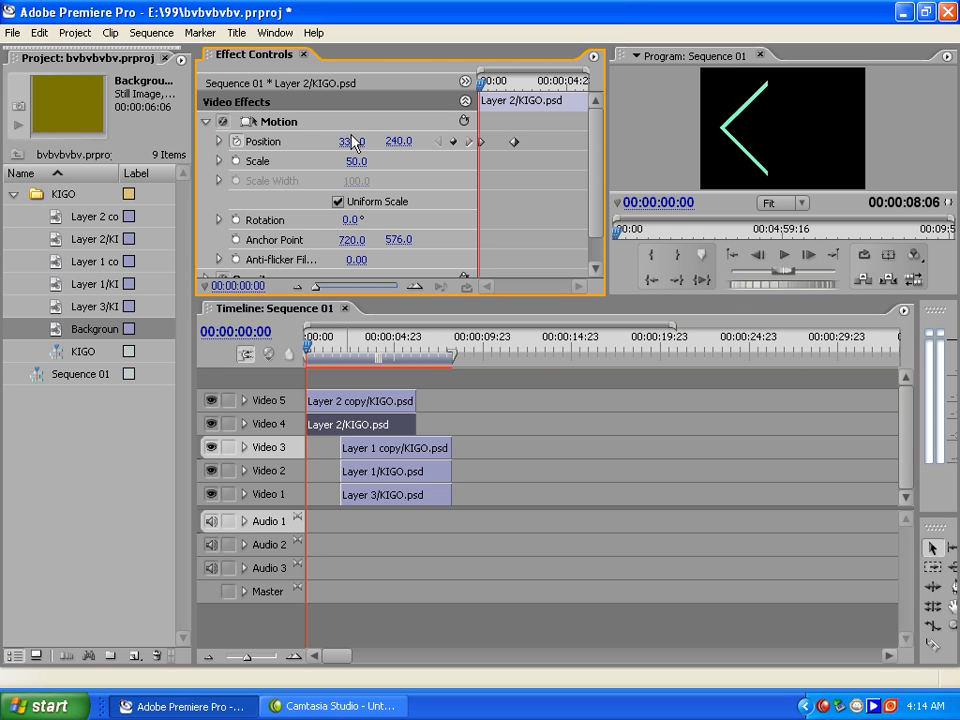
pyautogui.click(352, 143)
pyautogui.write('-')
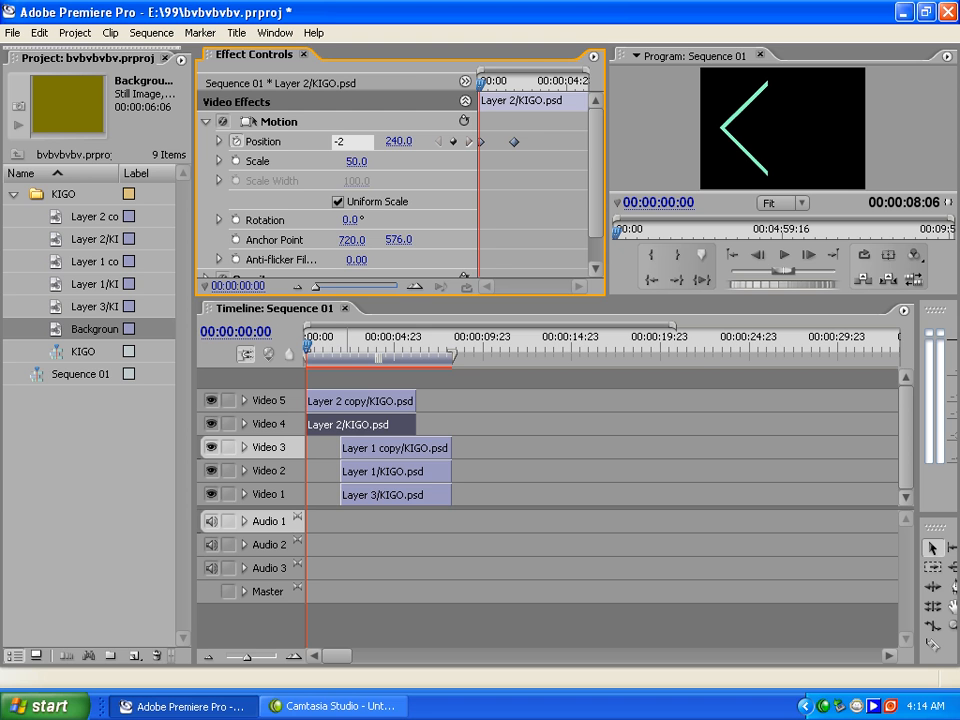
pyautogui.press('BackSpace')
pyautogui.write('-30')
pyautogui.press('BackSpace')
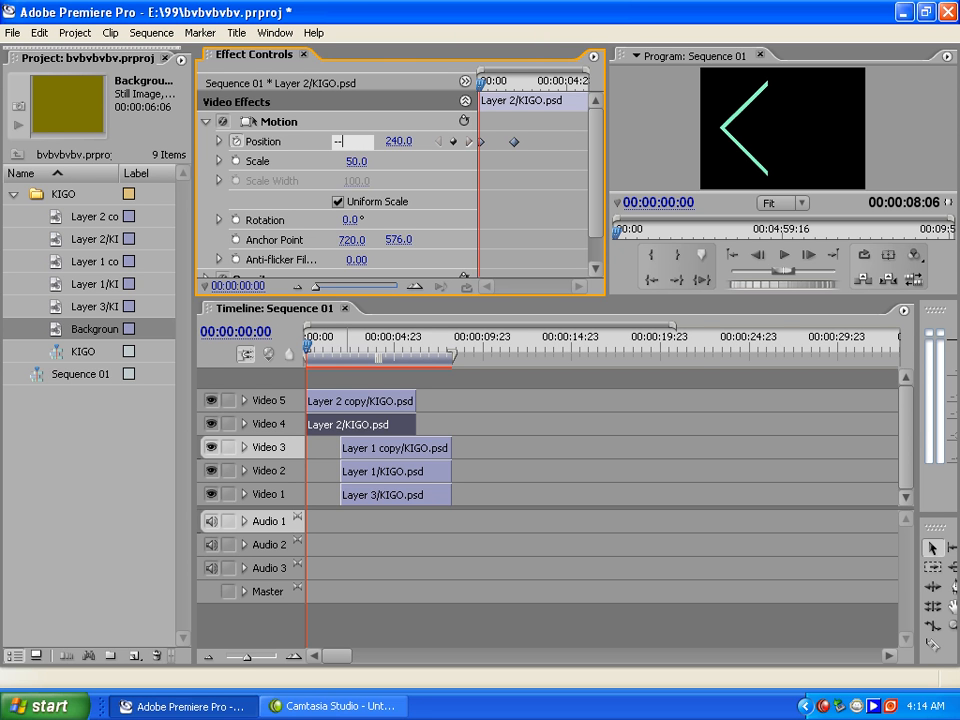
pyautogui.press('BackSpace')
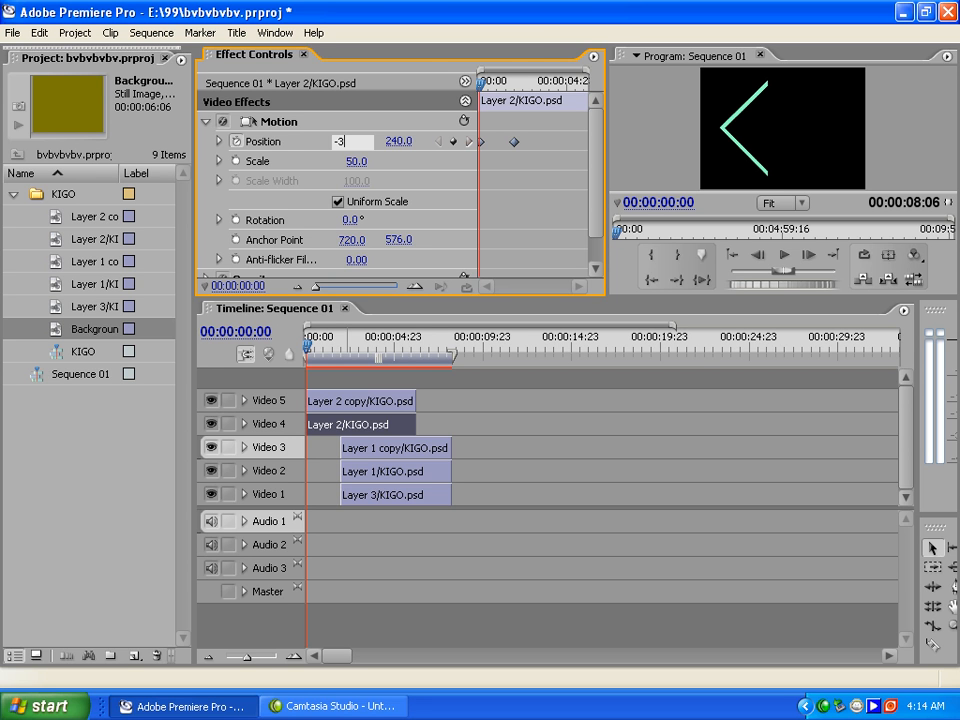
pyautogui.press('Return')
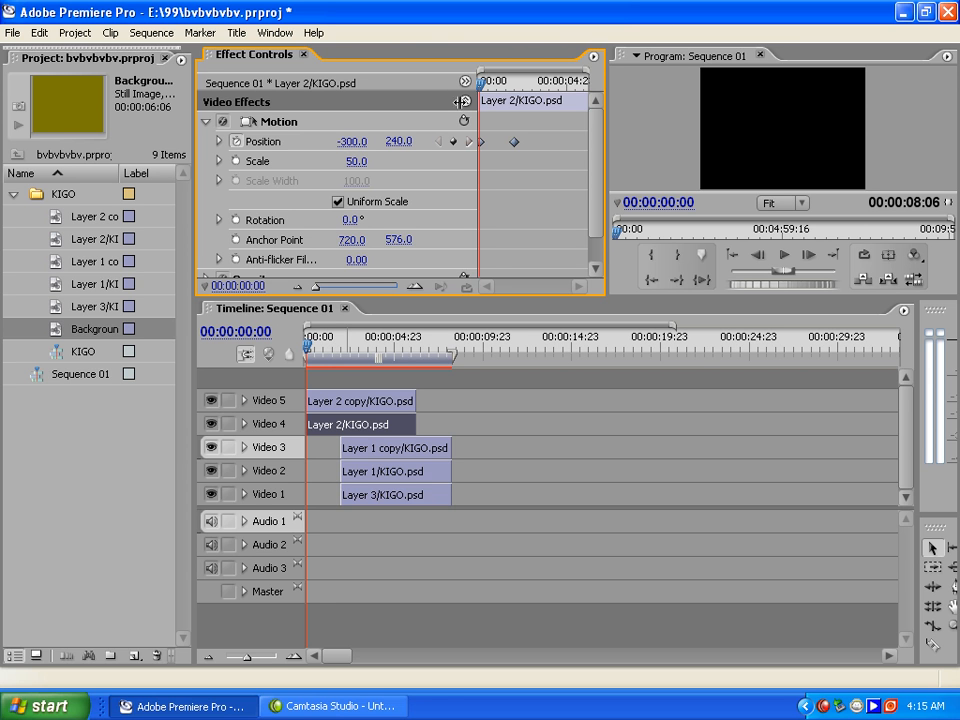
# Preview the sequence from the start and return the playhead to the Layer 2 clip's Position keyframe at 00:00:02:00
pyautogui.moveTo(489, 85)
pyautogui.mouseDown()
pyautogui.moveTo(521, 86)
pyautogui.moveTo(481, 86)
pyautogui.mouseUp()
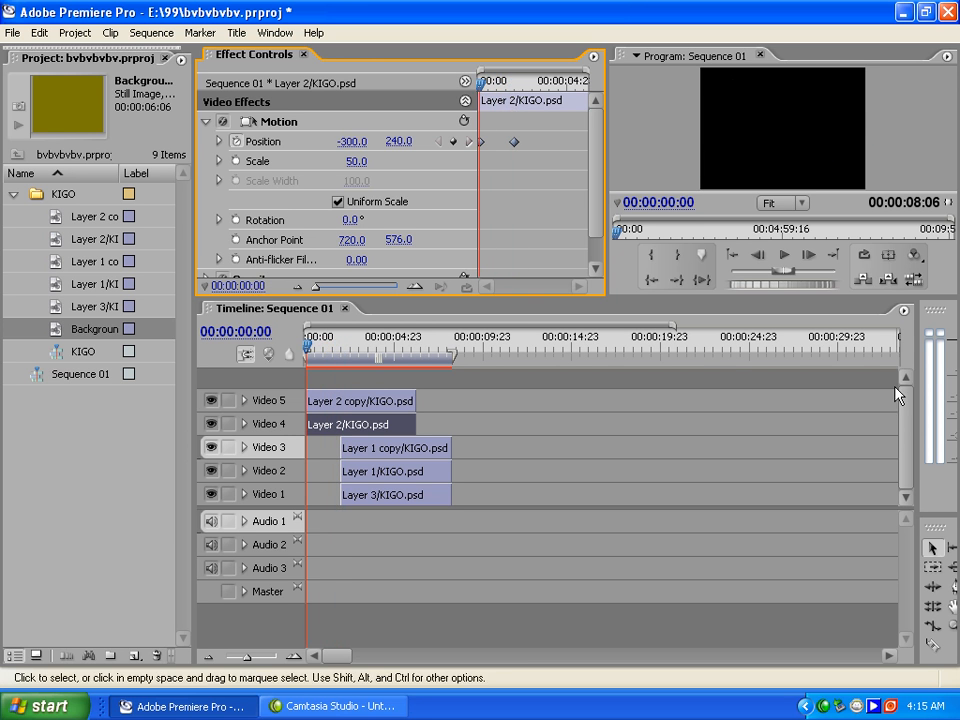
pyautogui.click(794, 262)
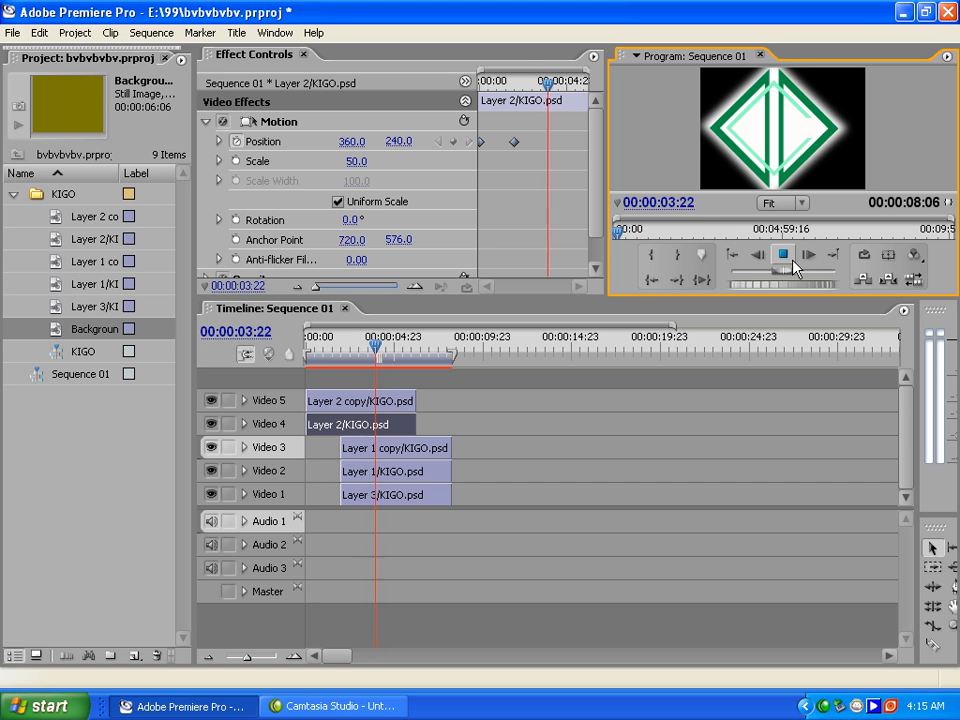
pyautogui.click(790, 262)
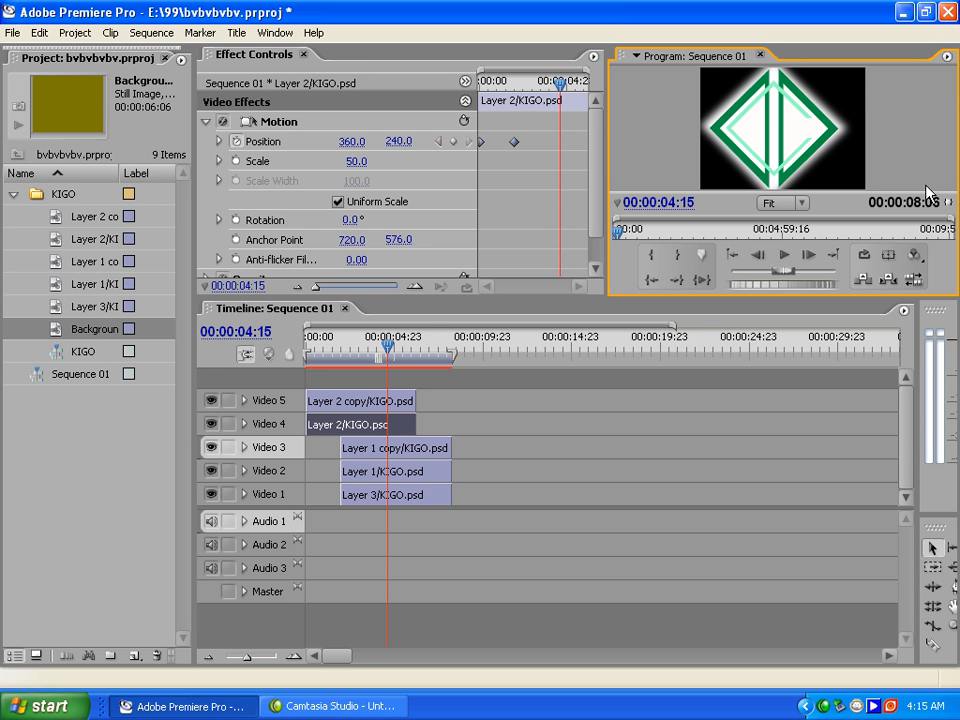
pyautogui.click(437, 141)
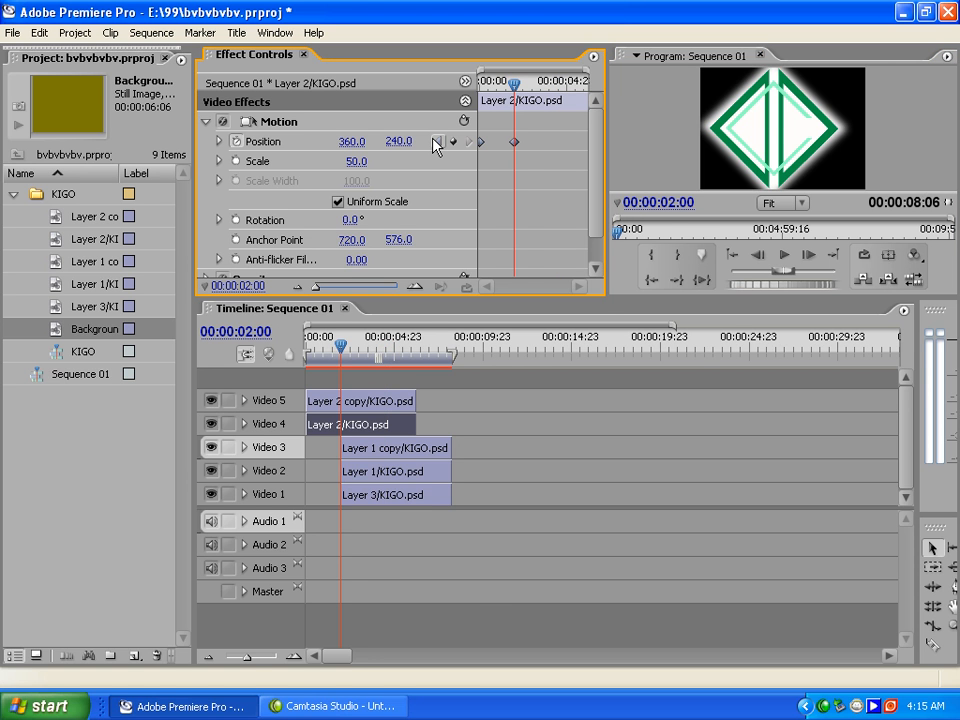
# Select the Layer 1 copy clip and switch the Video 3 track's visibility off and on to examine which logo part it supplies
pyautogui.click(420, 448)
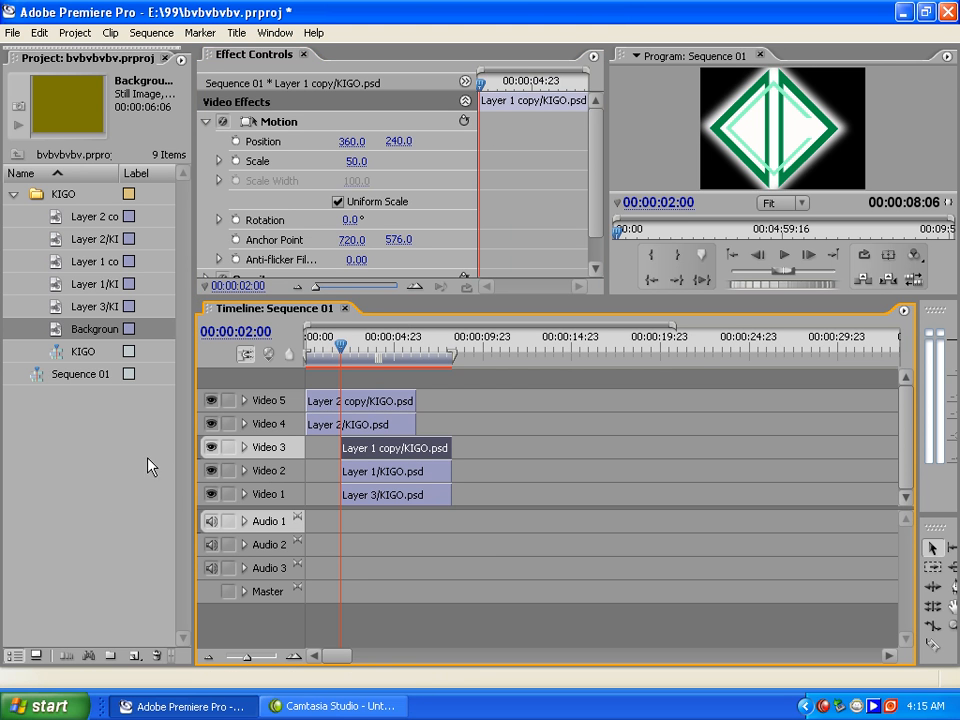
pyautogui.click(211, 448)
pyautogui.click(211, 448)
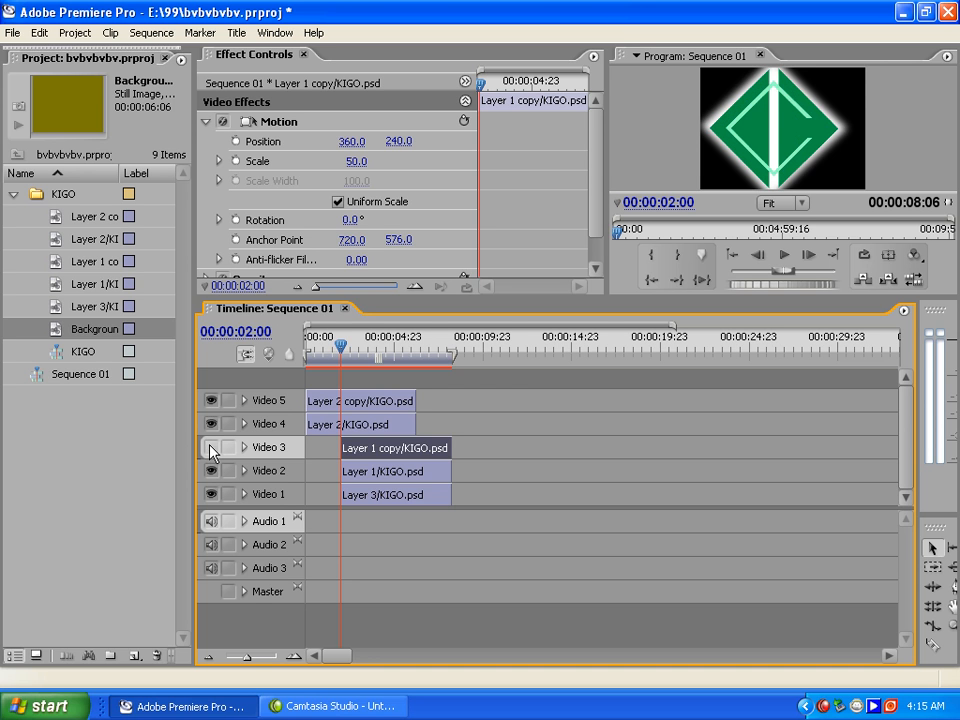
pyautogui.click(211, 448)
pyautogui.click(211, 448)
pyautogui.click(211, 448)
pyautogui.click(211, 448)
pyautogui.click(211, 448)
pyautogui.click(211, 448)
pyautogui.click(211, 448)
pyautogui.click(211, 448)
pyautogui.click(211, 448)
pyautogui.click(211, 448)
pyautogui.click(211, 448)
pyautogui.click(211, 448)
pyautogui.click(211, 448)
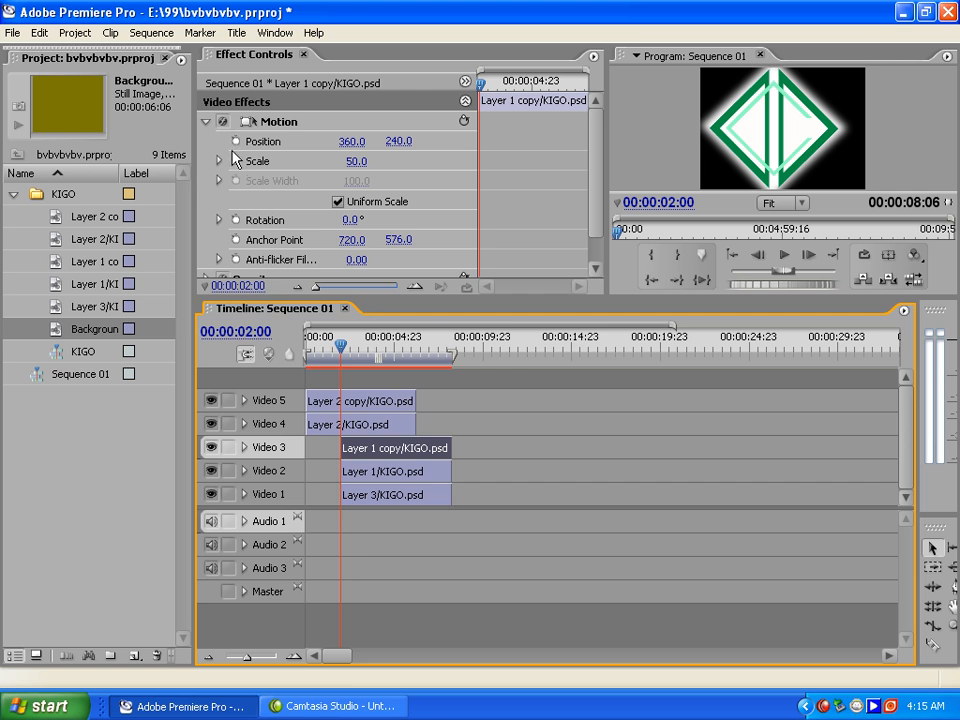
# Enable Position keyframing at 00:00:02:00 for the Layer 1 copy clip and the Layer 1 clip
pyautogui.click(235, 142)
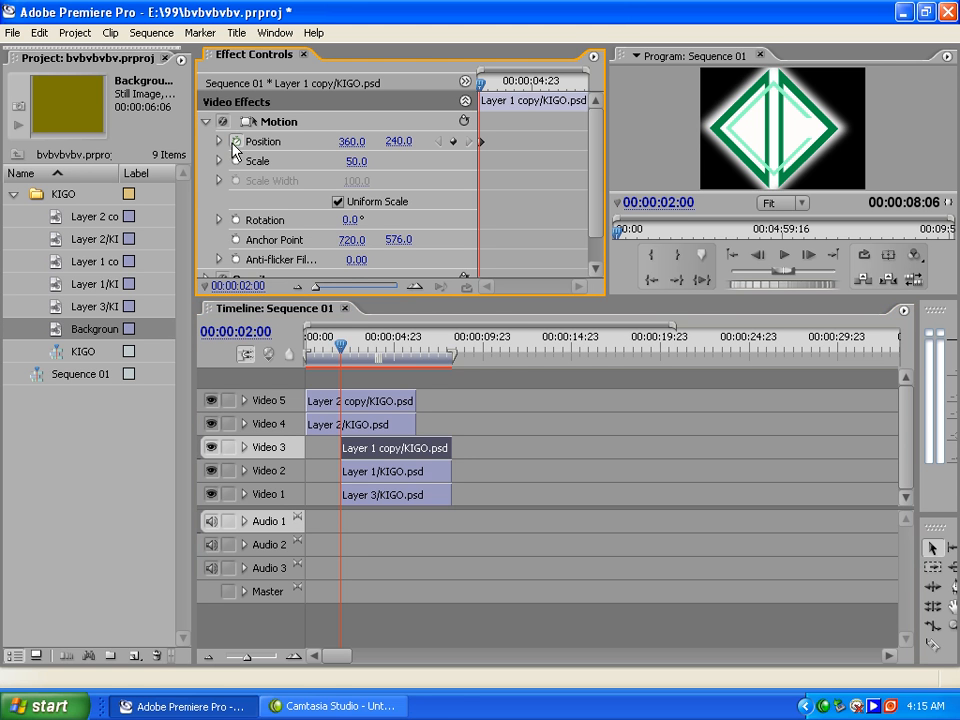
pyautogui.click(372, 474)
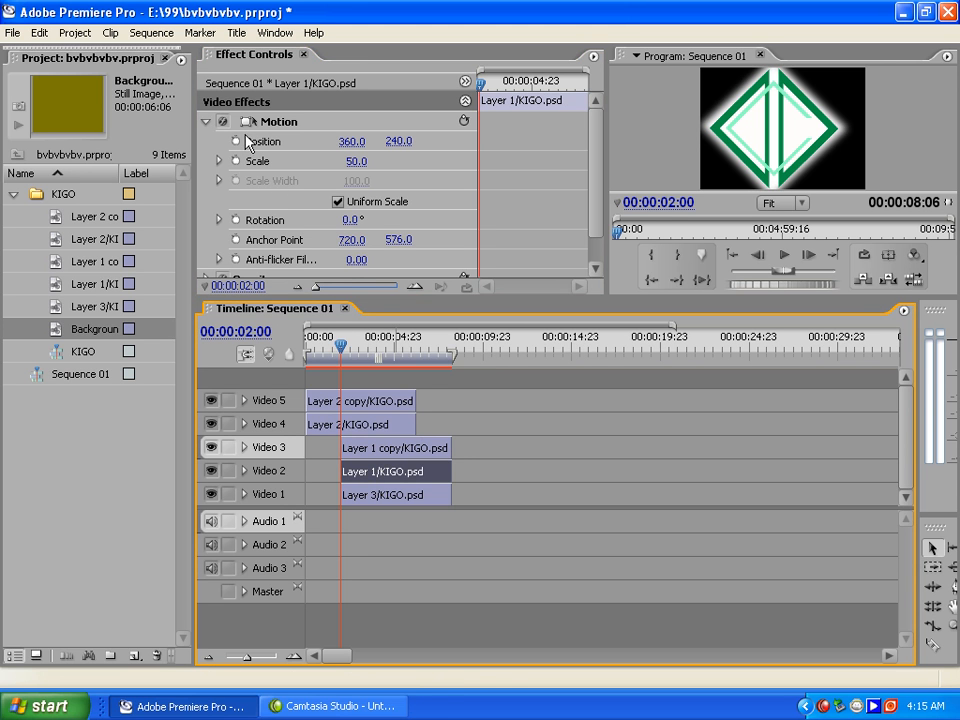
pyautogui.click(236, 142)
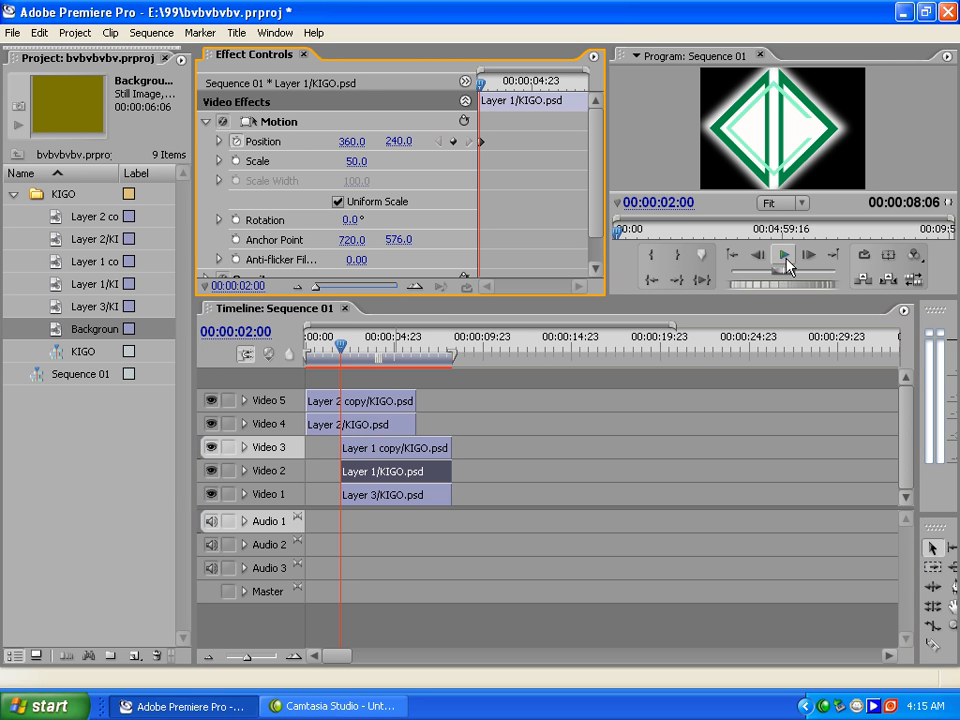
# Add Position keyframes at 00:00:04:00 to the Layer 1 copy clip and the Layer 1 clip
pyautogui.click(668, 205)
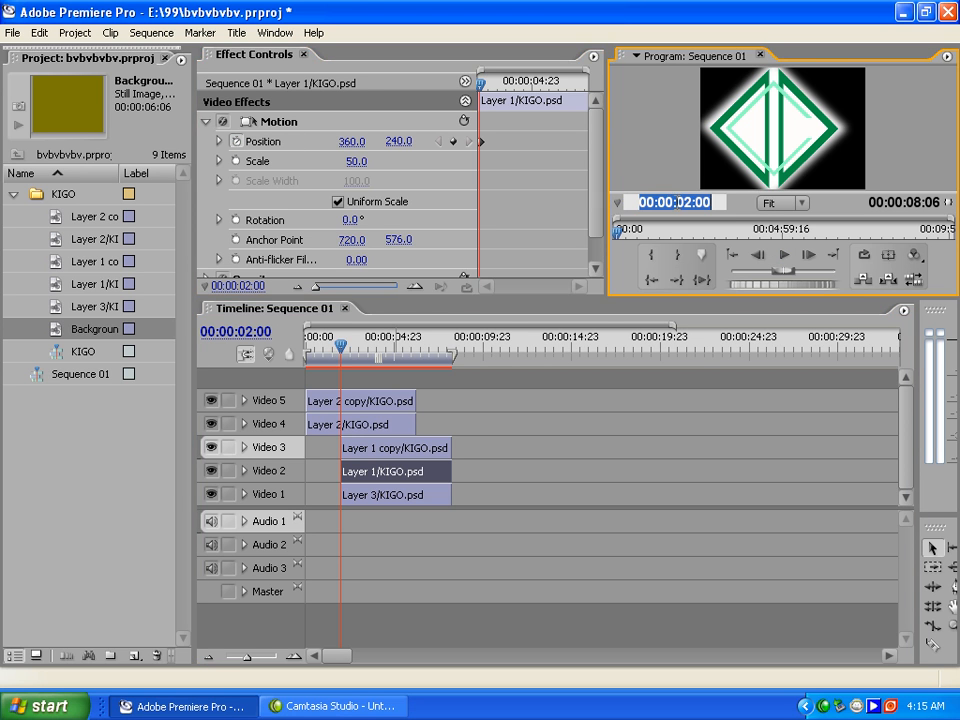
pyautogui.click(679, 202)
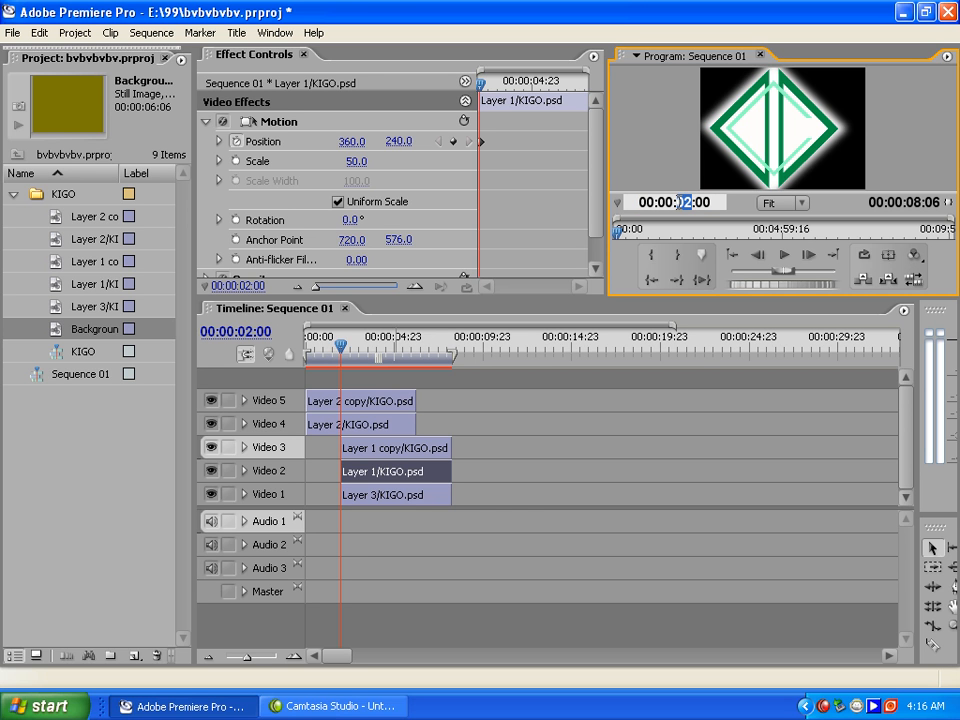
pyautogui.press('BackSpace')
pyautogui.write('4')
pyautogui.press('Return')
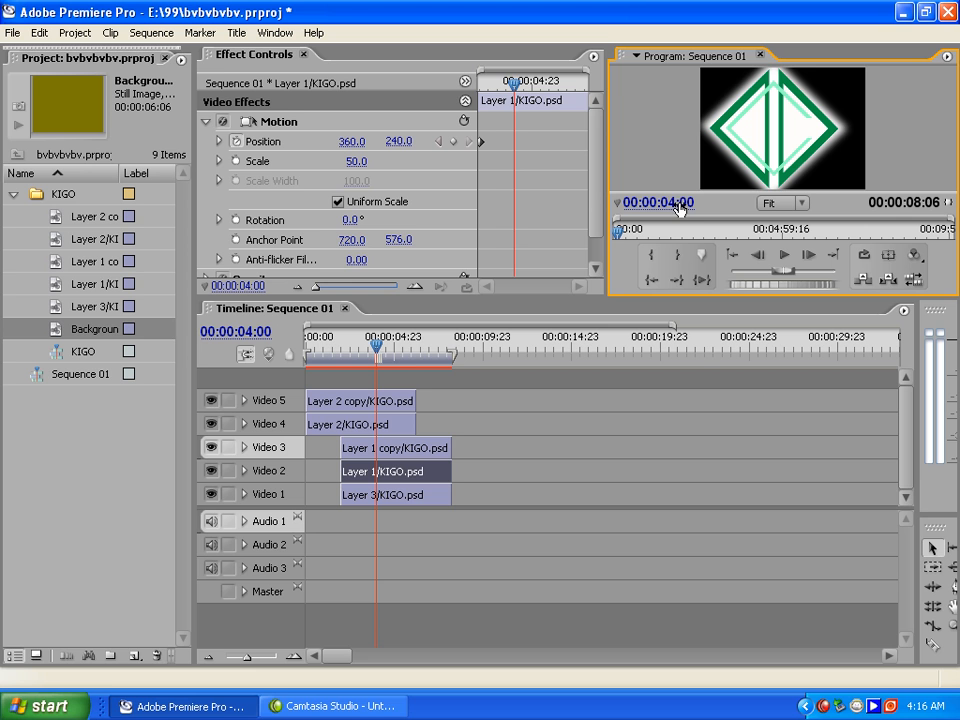
pyautogui.click(405, 450)
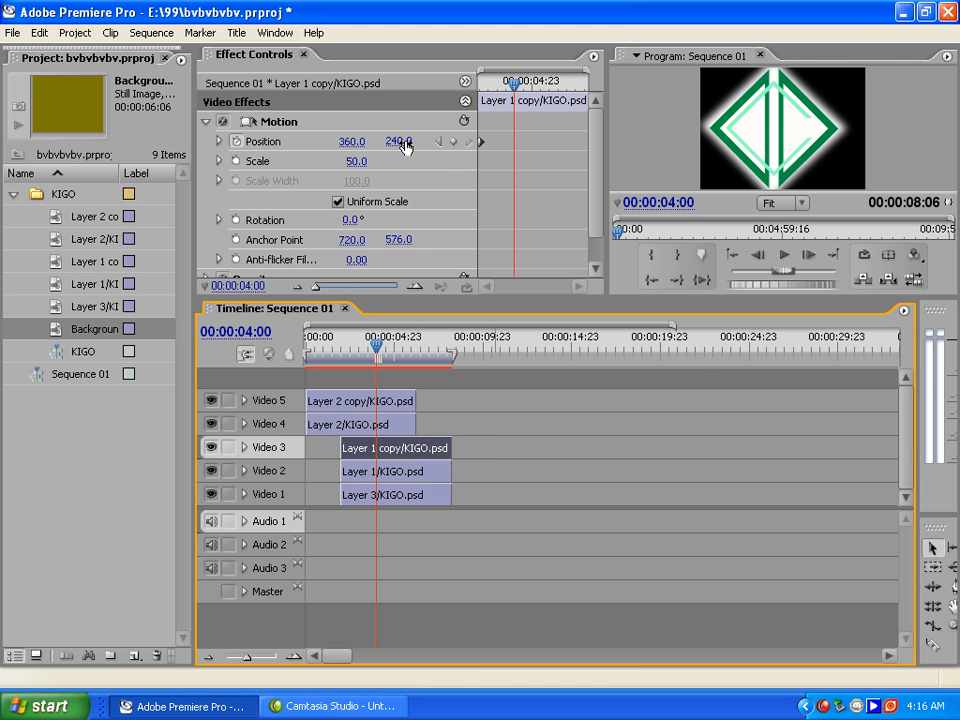
pyautogui.click(452, 142)
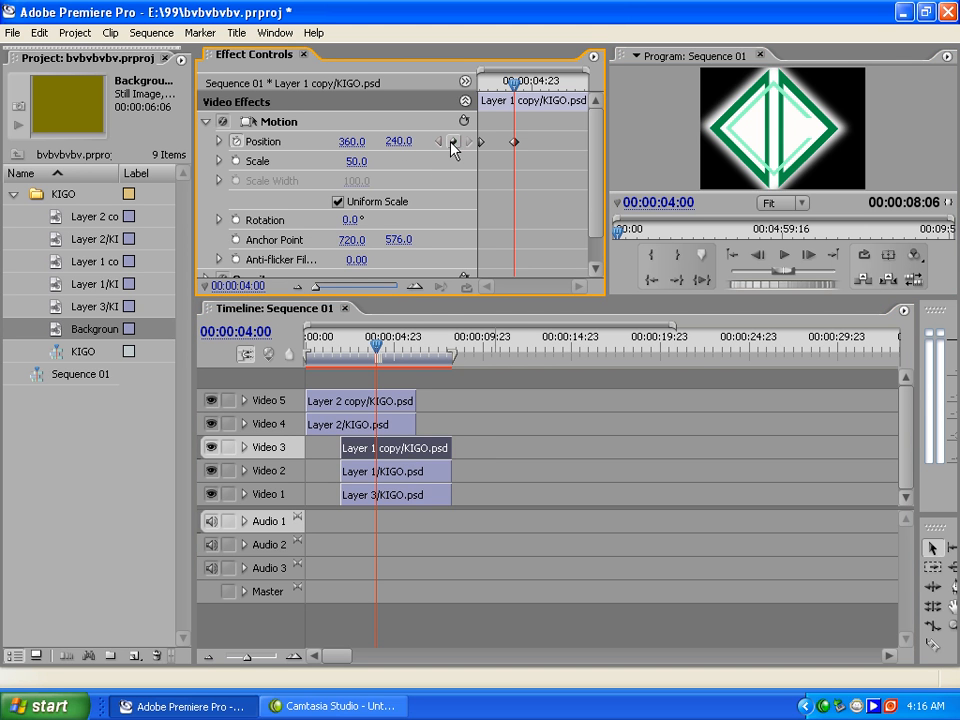
pyautogui.click(424, 471)
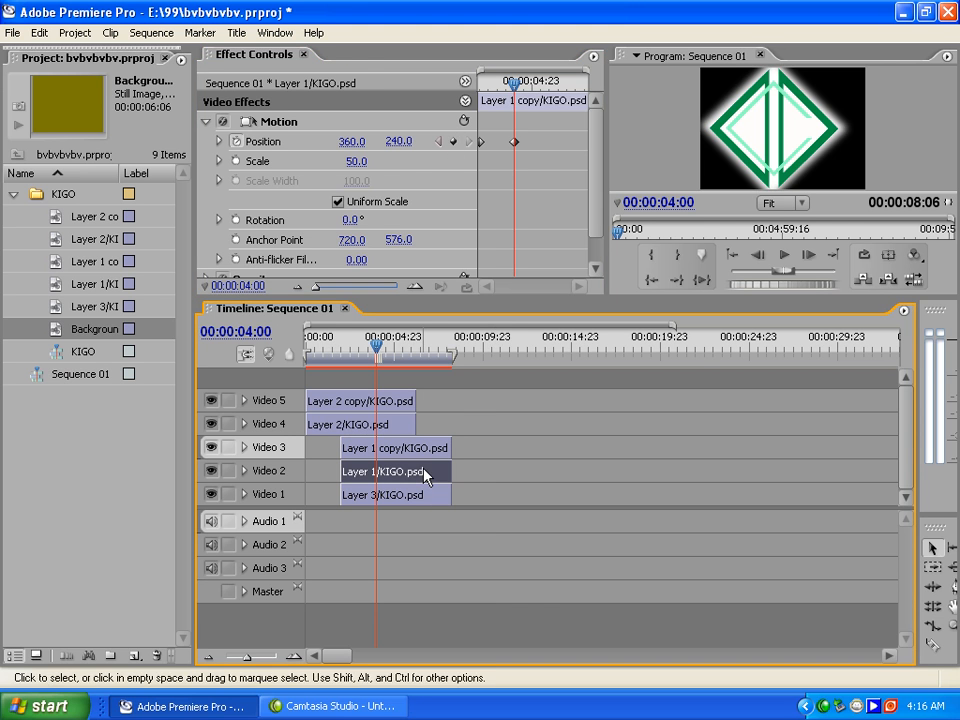
pyautogui.click(452, 142)
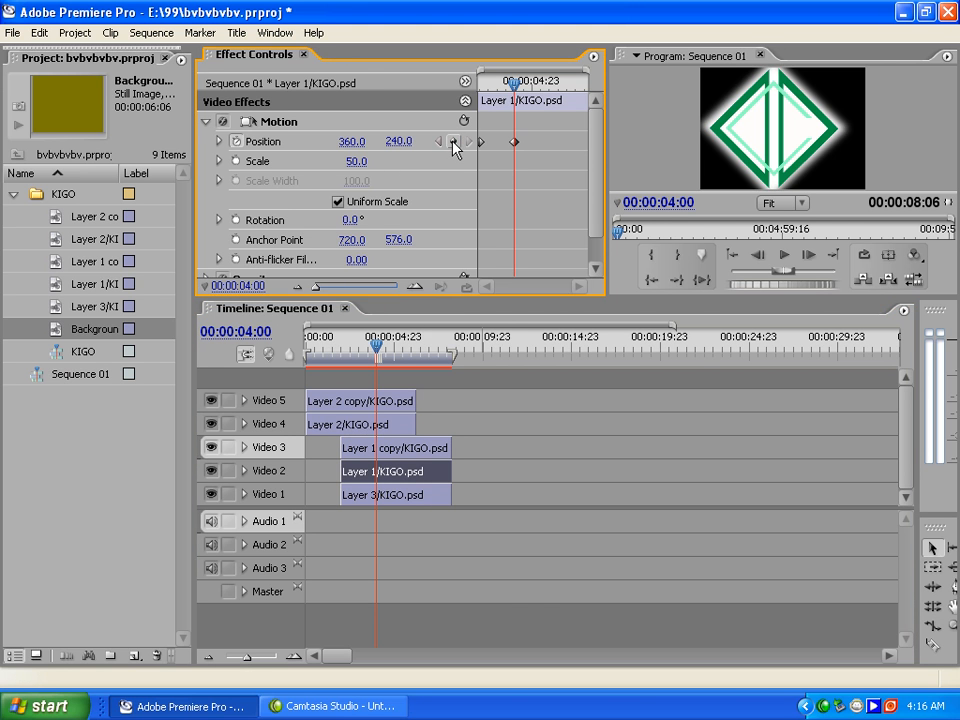
# Set the vertical Position of the Layer 1 clip to 700 at its first keyframe at 00:00:02:00
pyautogui.click(439, 142)
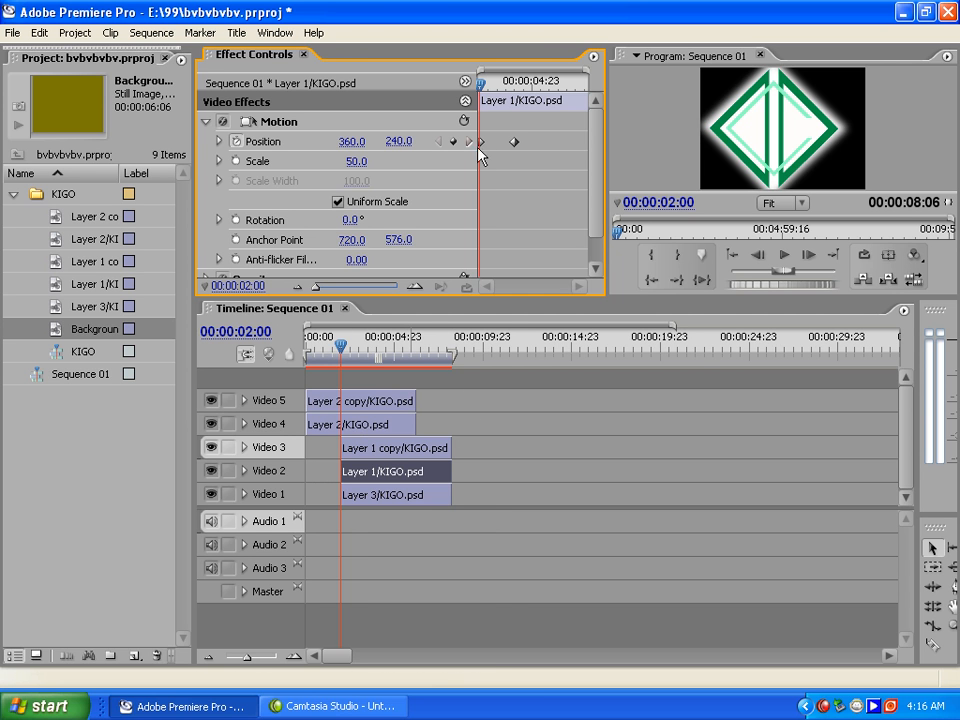
pyautogui.moveTo(399, 141)
pyautogui.mouseDown()
pyautogui.moveTo(452, 150)
pyautogui.moveTo(354, 131)
pyautogui.moveTo(358, 154)
pyautogui.moveTo(399, 148)
pyautogui.mouseUp()
pyautogui.click(397, 148)
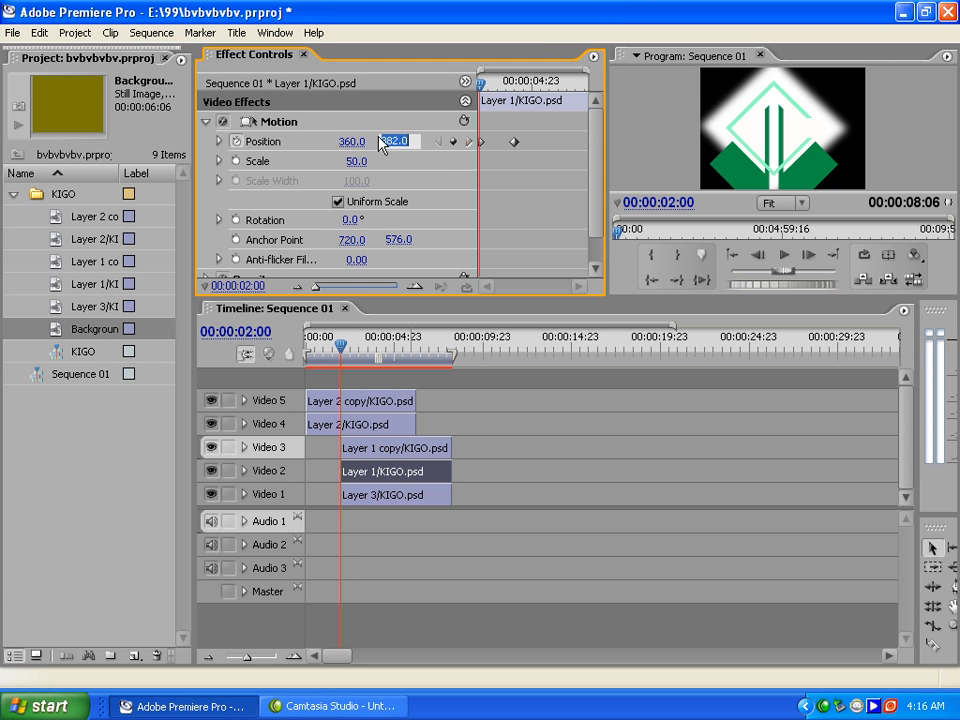
pyautogui.press('Return')
pyautogui.click(401, 146)
pyautogui.write('700')
pyautogui.press('Return')
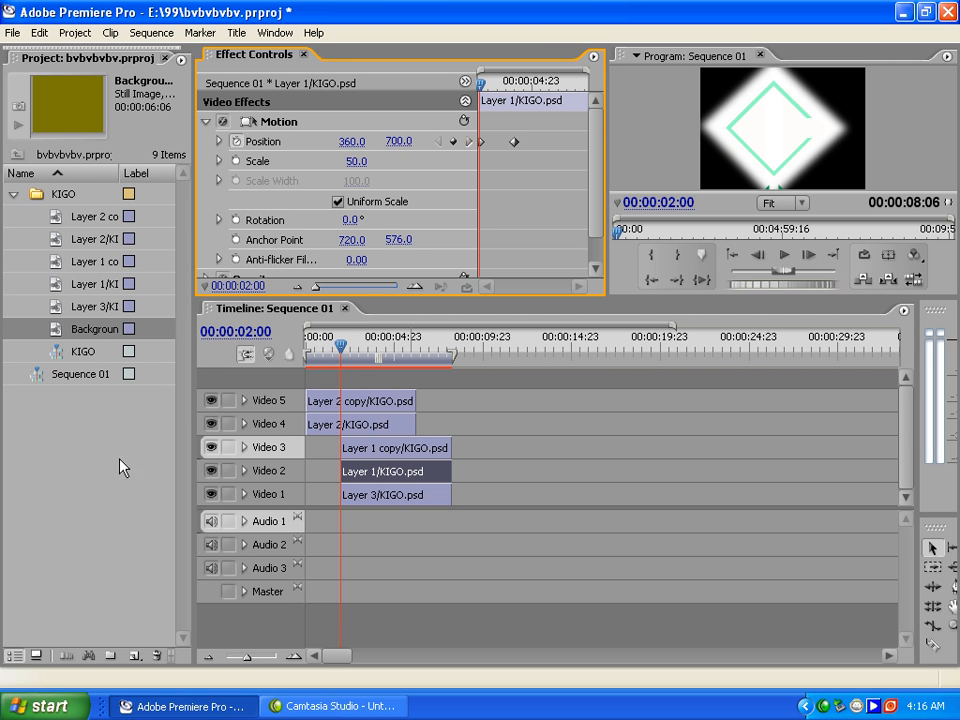
# Scrub ahead to about 00:00:04:21 and toggle the visibility of Video 3 and Video 2 to compare the logo parts on each track
pyautogui.click(211, 448)
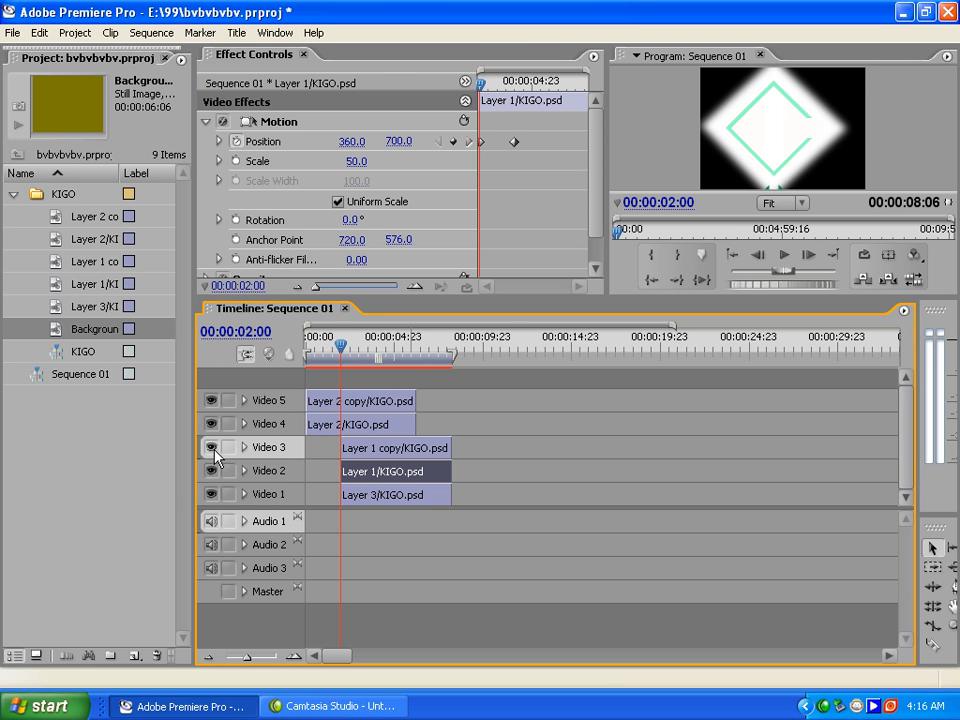
pyautogui.click(211, 471)
pyautogui.click(357, 348)
pyautogui.moveTo(357, 352); pyautogui.dragTo(395, 354)
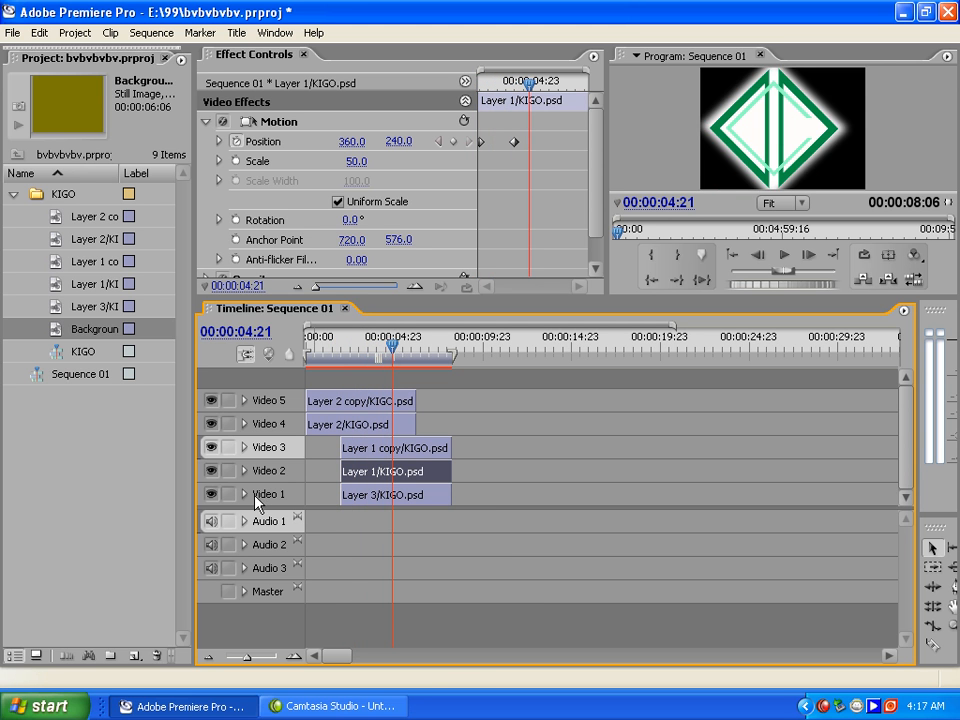
pyautogui.click(215, 450)
pyautogui.click(215, 450)
pyautogui.click(213, 449)
pyautogui.click(213, 449)
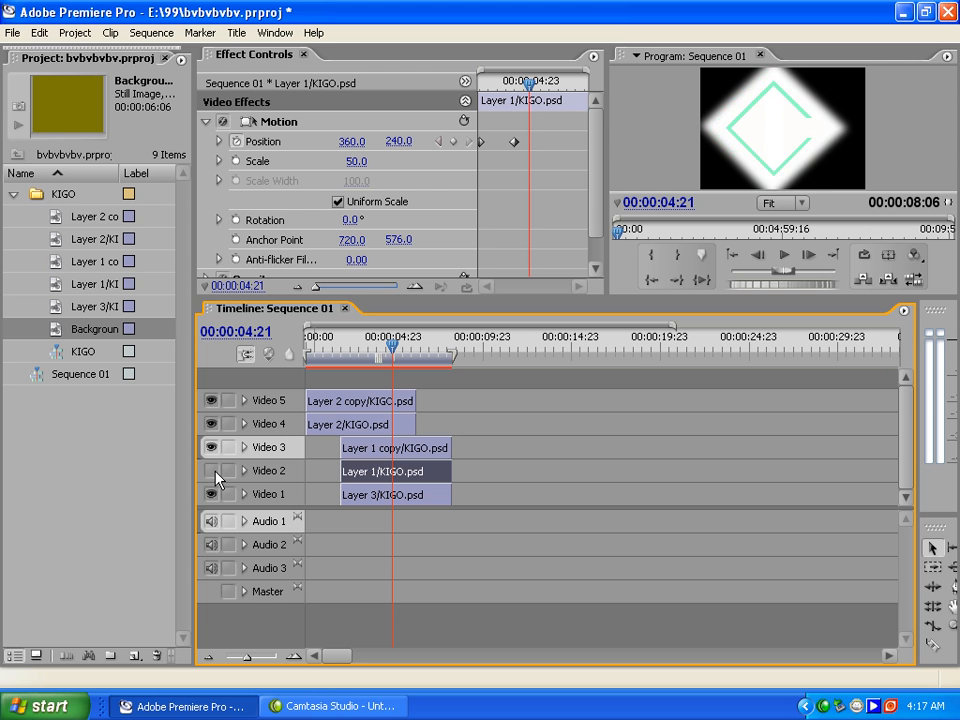
pyautogui.click(216, 472)
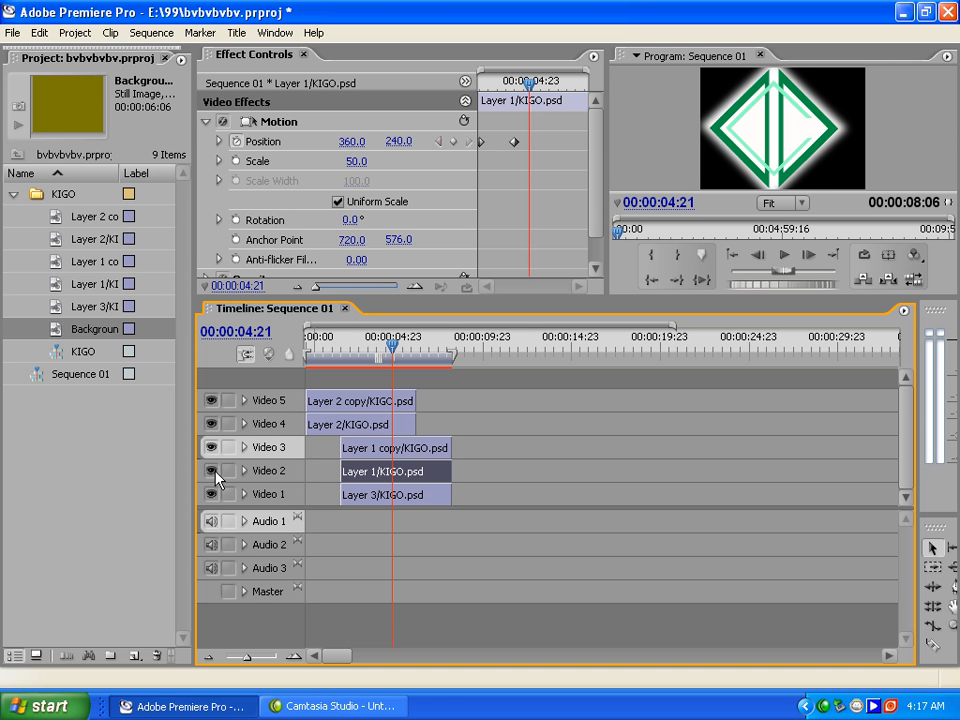
pyautogui.click(215, 449)
pyautogui.click(215, 449)
pyautogui.click(215, 449)
pyautogui.click(215, 449)
# Set the vertical Position of the Layer 1 copy clip to -200 at its first keyframe at 00:00:02:00
pyautogui.click(375, 450)
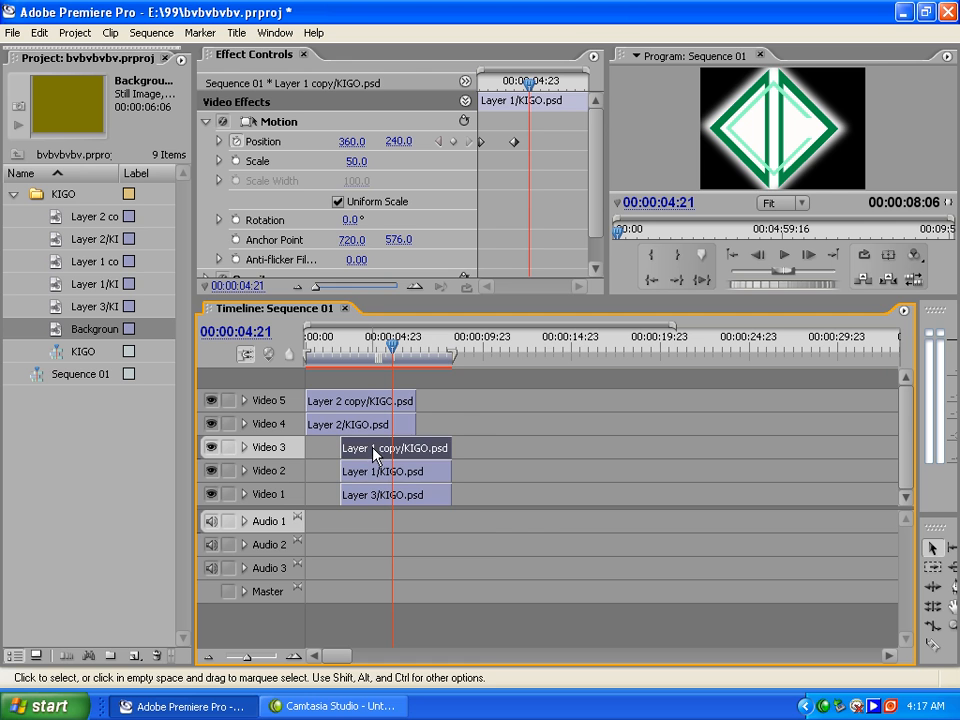
pyautogui.click(437, 142)
pyautogui.click(437, 142)
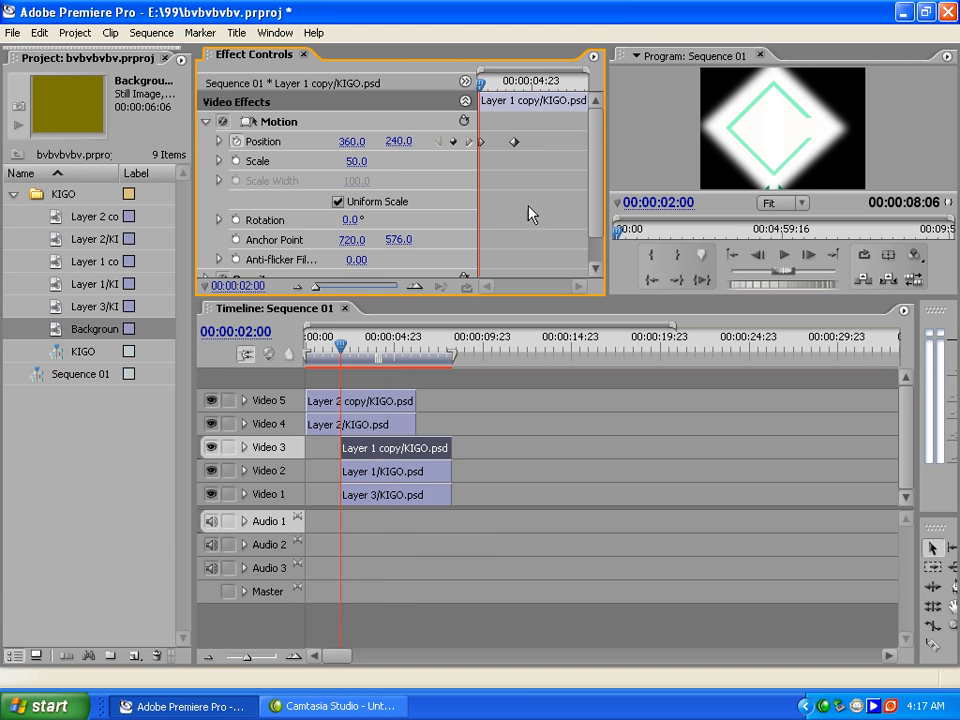
pyautogui.click(401, 143)
pyautogui.write('220')
pyautogui.press('Return')
pyautogui.moveTo(418, 152); pyautogui.dragTo(399, 148)
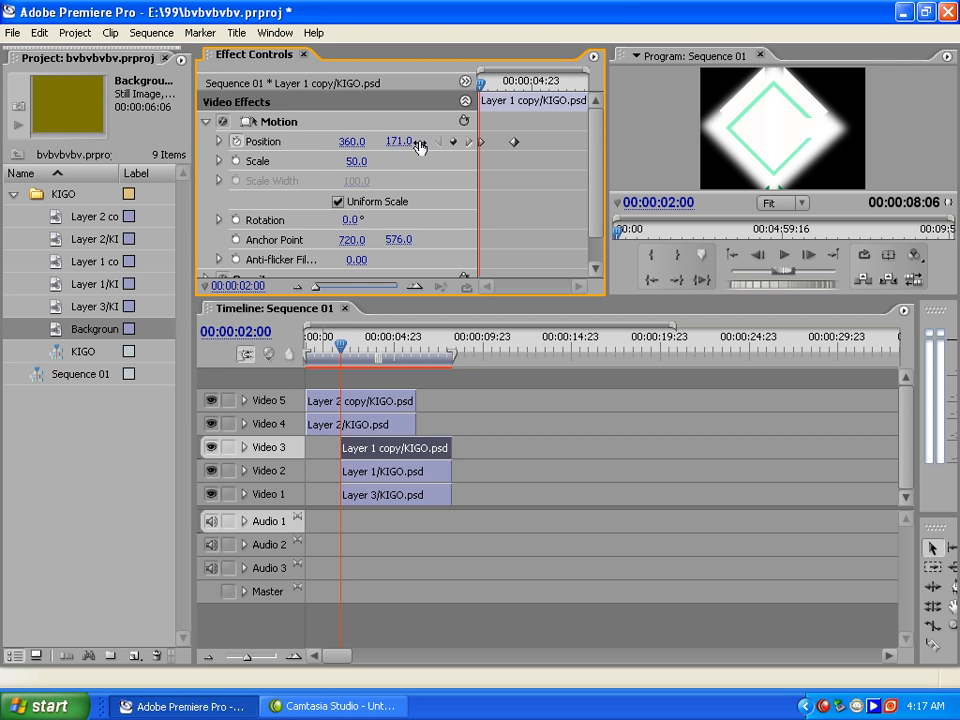
pyautogui.moveTo(395, 146)
pyautogui.mouseDown()
pyautogui.moveTo(386, 146)
pyautogui.moveTo(416, 150)
pyautogui.moveTo(381, 150)
pyautogui.moveTo(409, 146)
pyautogui.mouseUp()
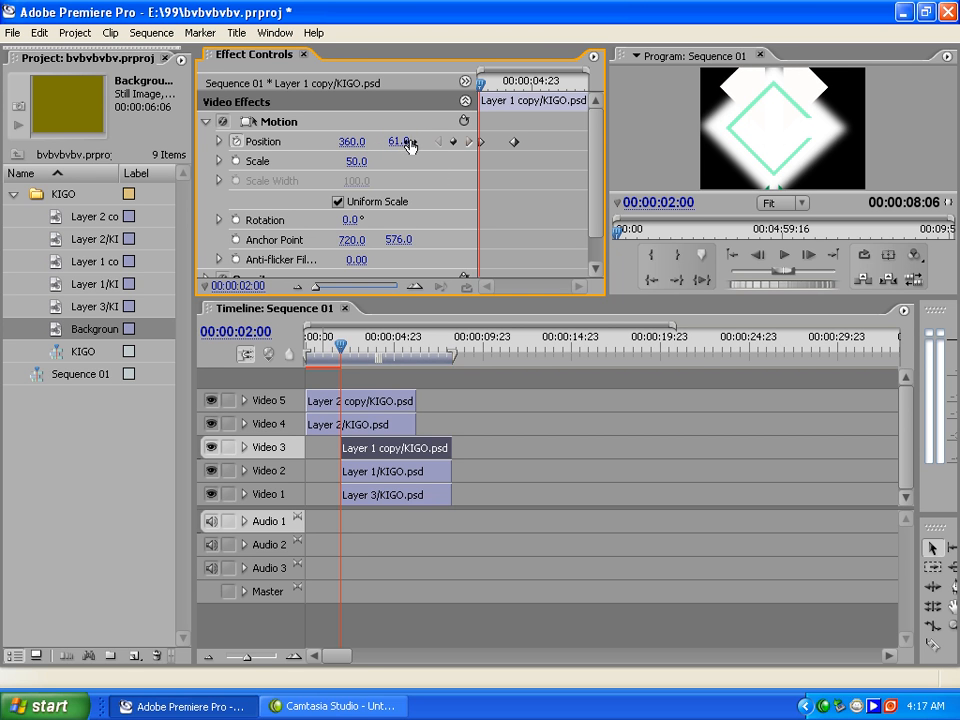
pyautogui.click(400, 143)
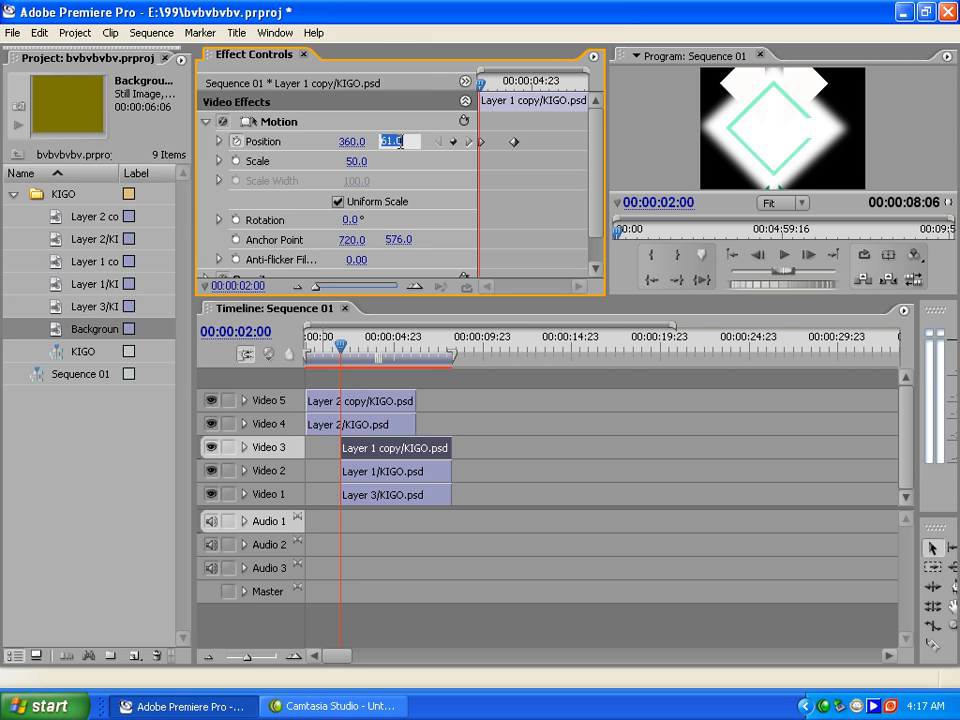
pyautogui.write('-200')
pyautogui.press('Return')
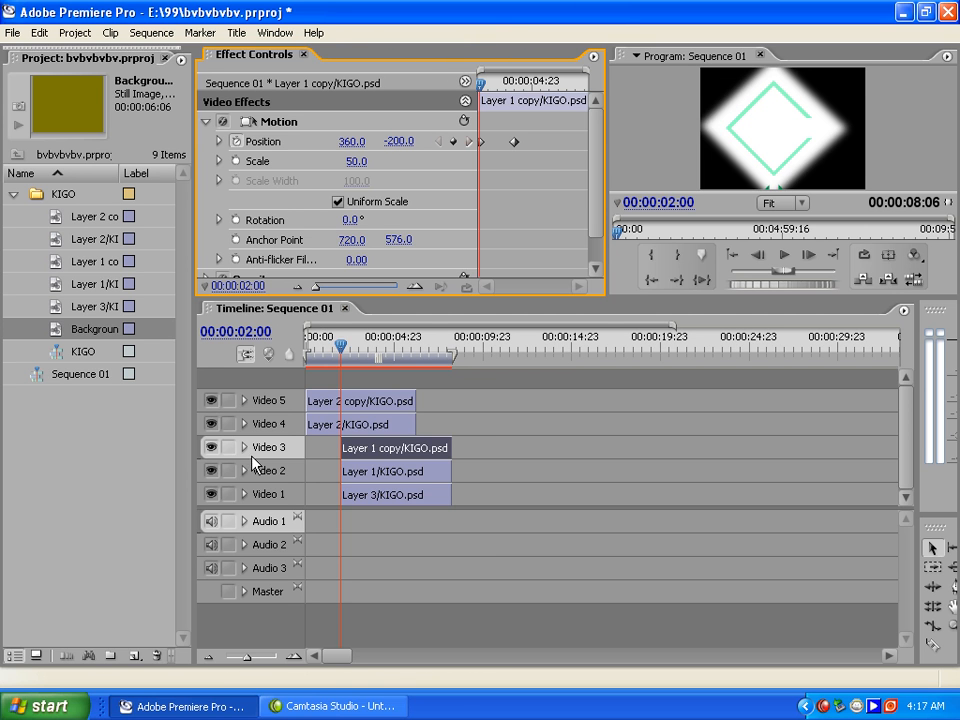
# Hide the Video 1 track and scrub through the sequence to check how the logo parts slide into place
pyautogui.click(222, 476)
pyautogui.click(211, 471)
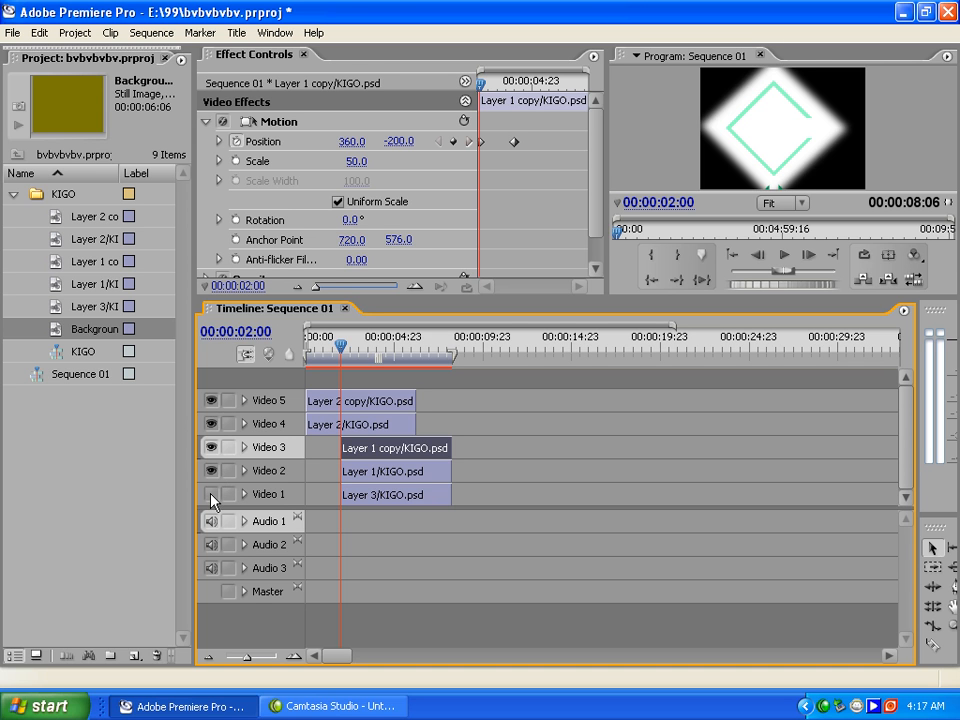
pyautogui.click(211, 496)
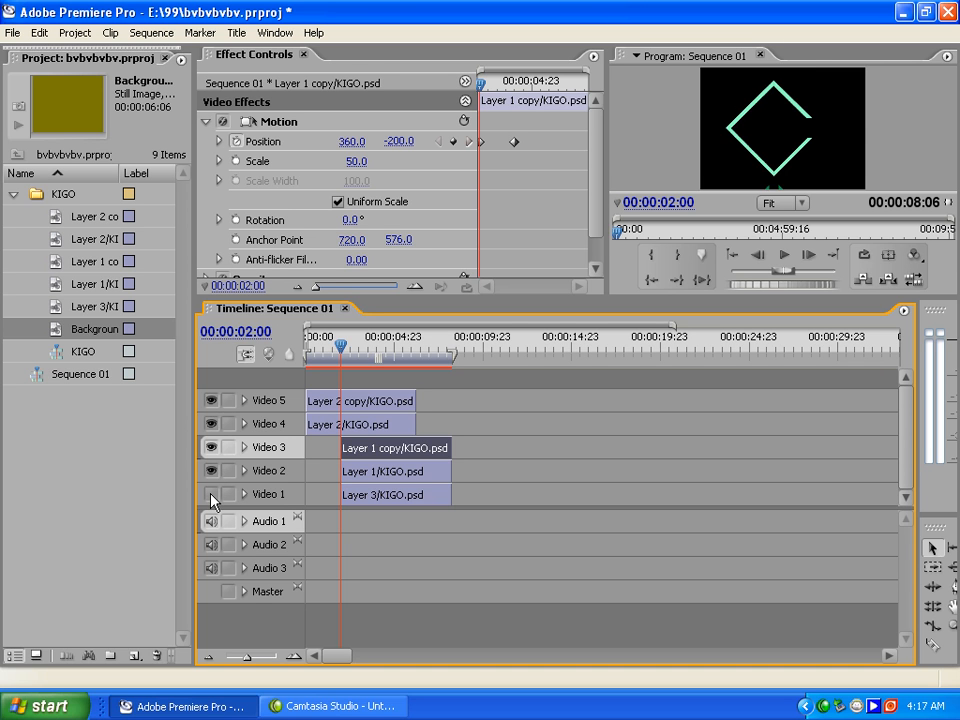
pyautogui.moveTo(341, 345); pyautogui.dragTo(384, 350)
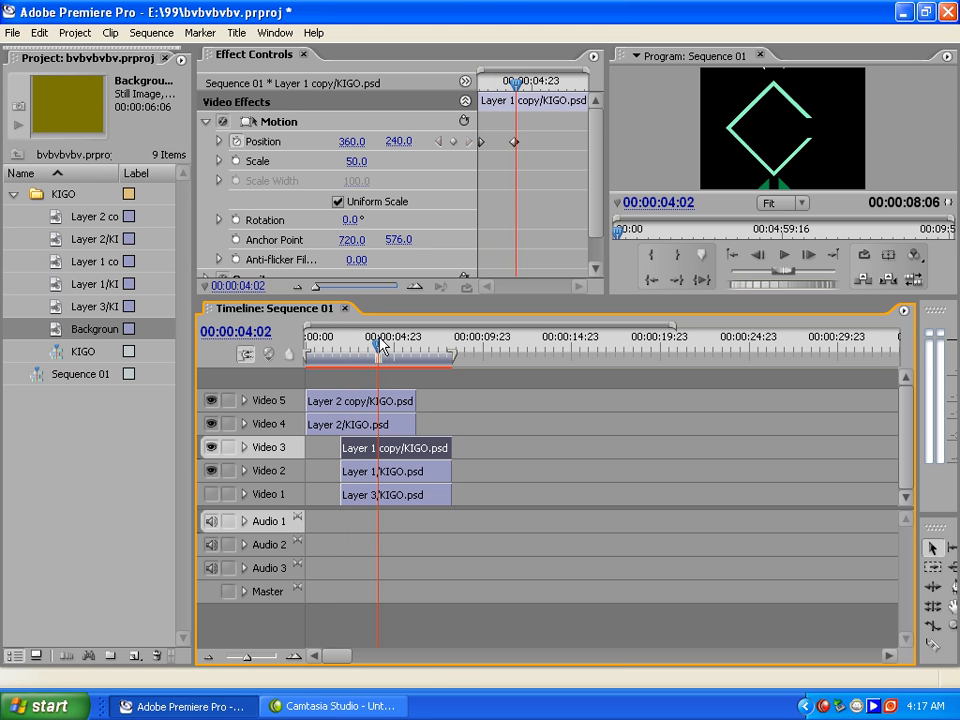
pyautogui.click(400, 349)
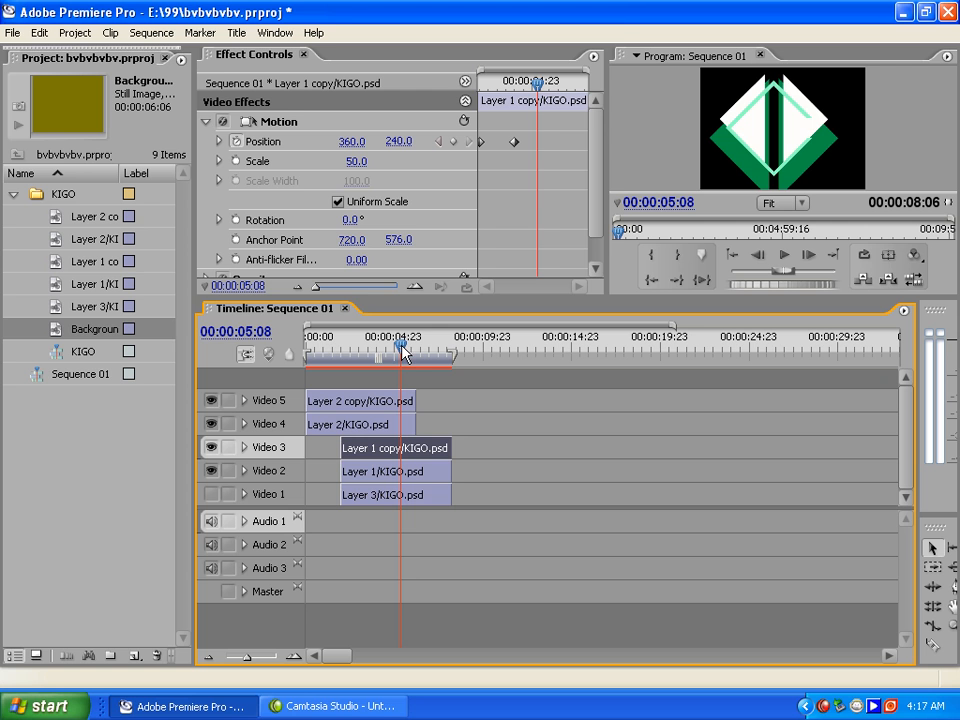
pyautogui.click(414, 351)
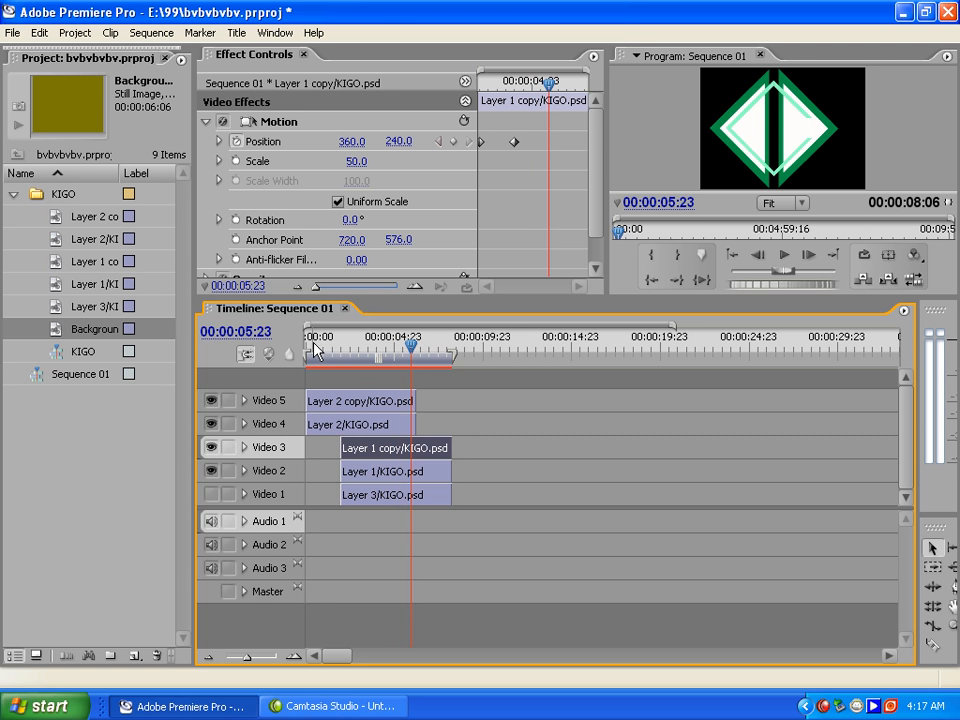
pyautogui.moveTo(414, 351); pyautogui.dragTo(287, 356)
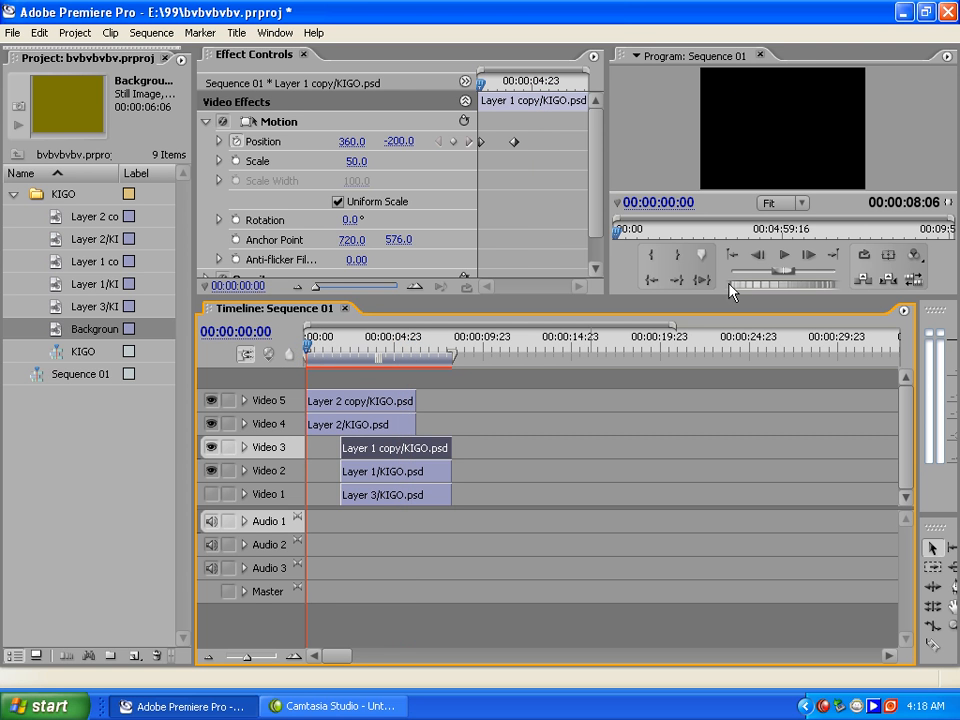
# Play the sequence from its start to preview the logo animation, and show the Video 1 track again
pyautogui.click(782, 255)
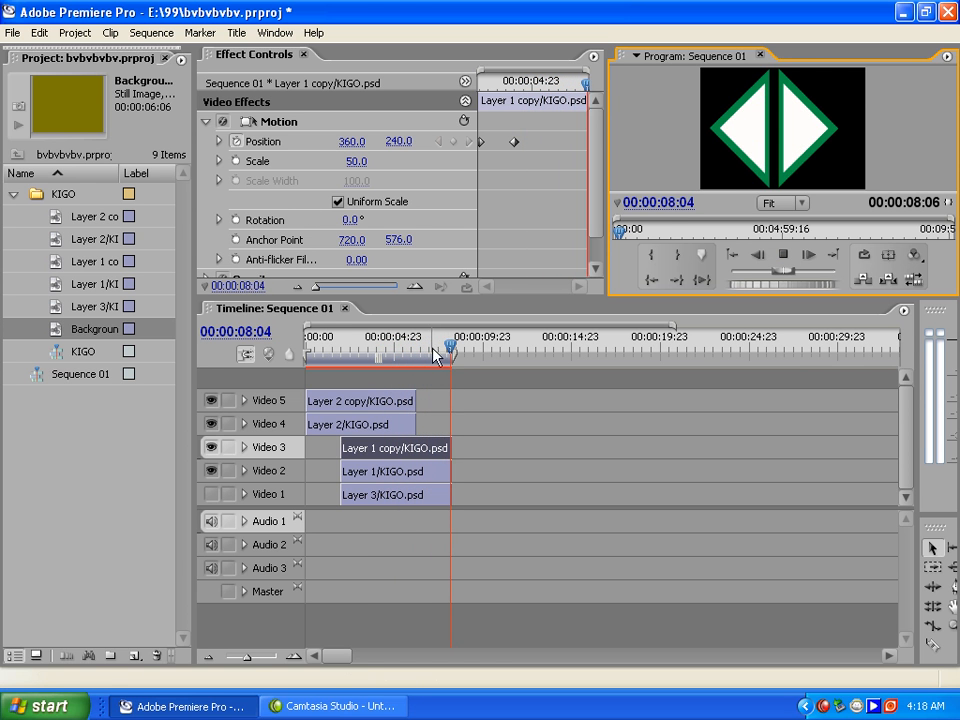
pyautogui.moveTo(446, 345); pyautogui.dragTo(365, 350)
pyautogui.moveTo(340, 352); pyautogui.dragTo(343, 352)
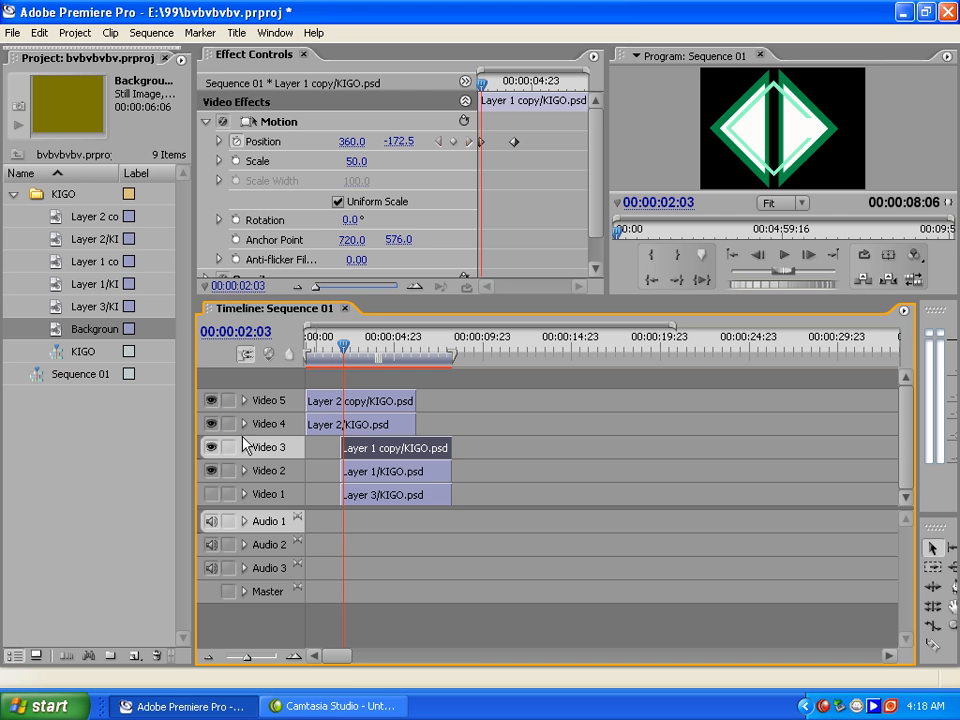
pyautogui.click(211, 494)
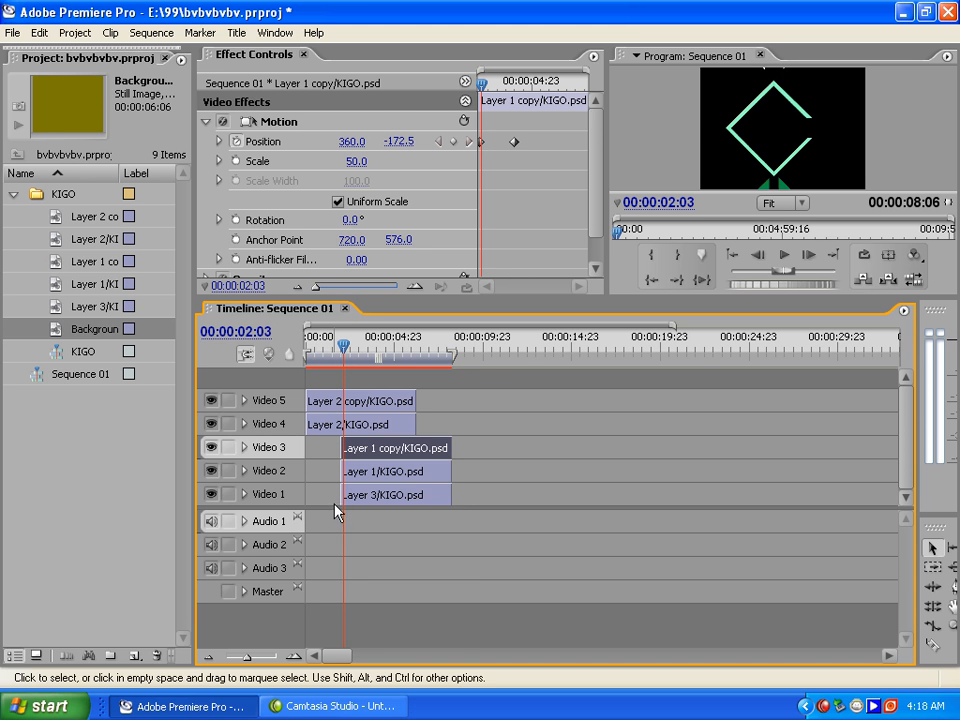
# Add an Opacity keyframe of 0% to the Layer 3 clip at 00:00:02:00
pyautogui.click(375, 496)
pyautogui.moveTo(345, 343); pyautogui.dragTo(340, 345)
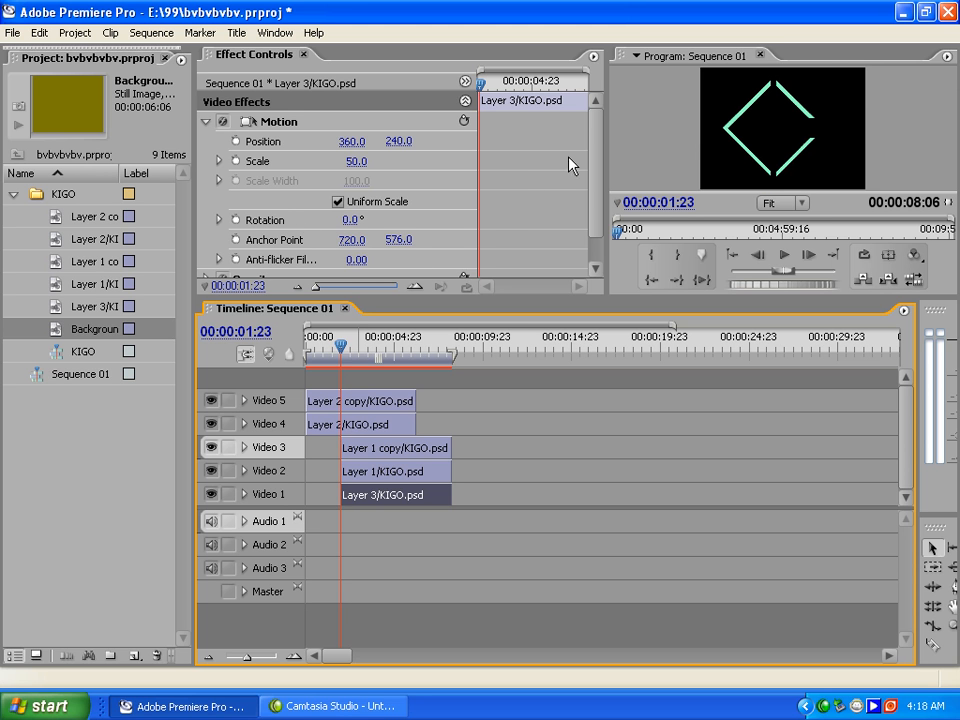
pyautogui.moveTo(591, 146); pyautogui.dragTo(594, 180)
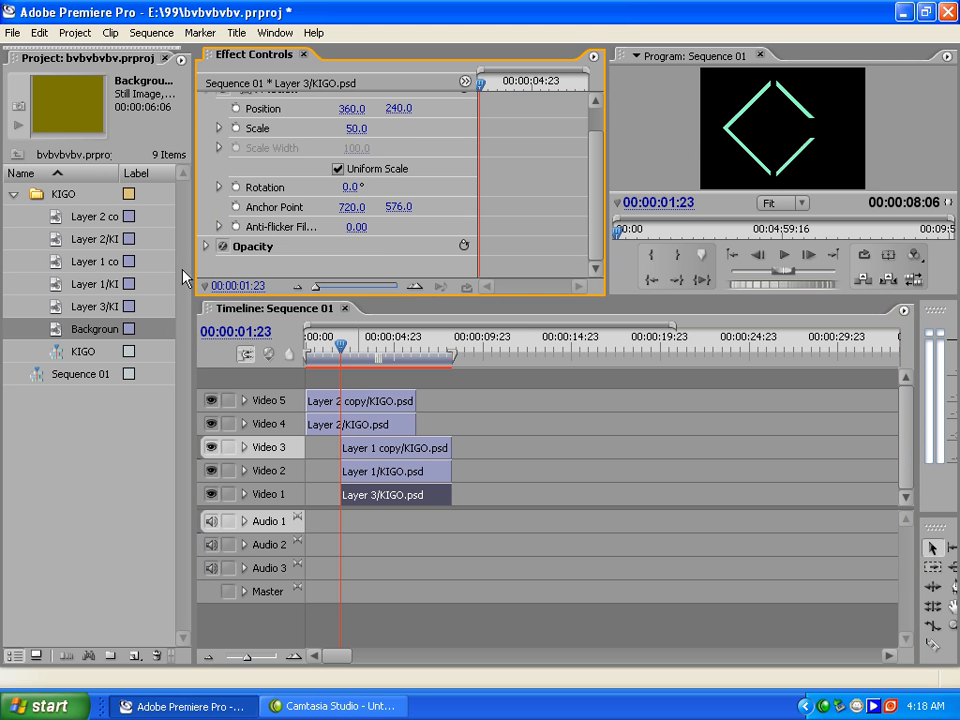
pyautogui.click(206, 246)
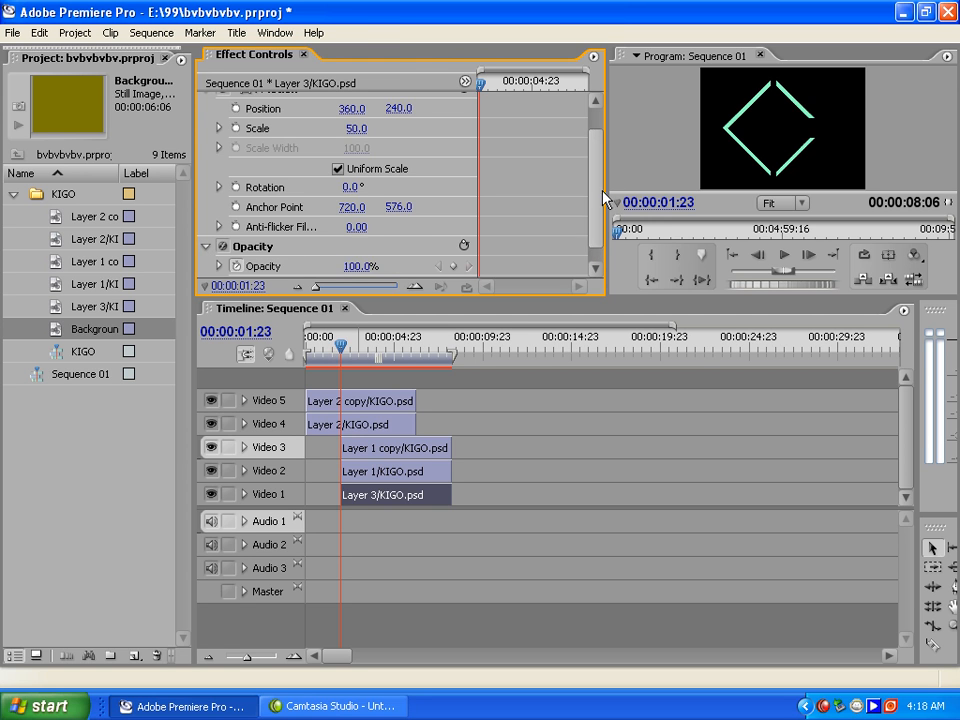
pyautogui.click(596, 238)
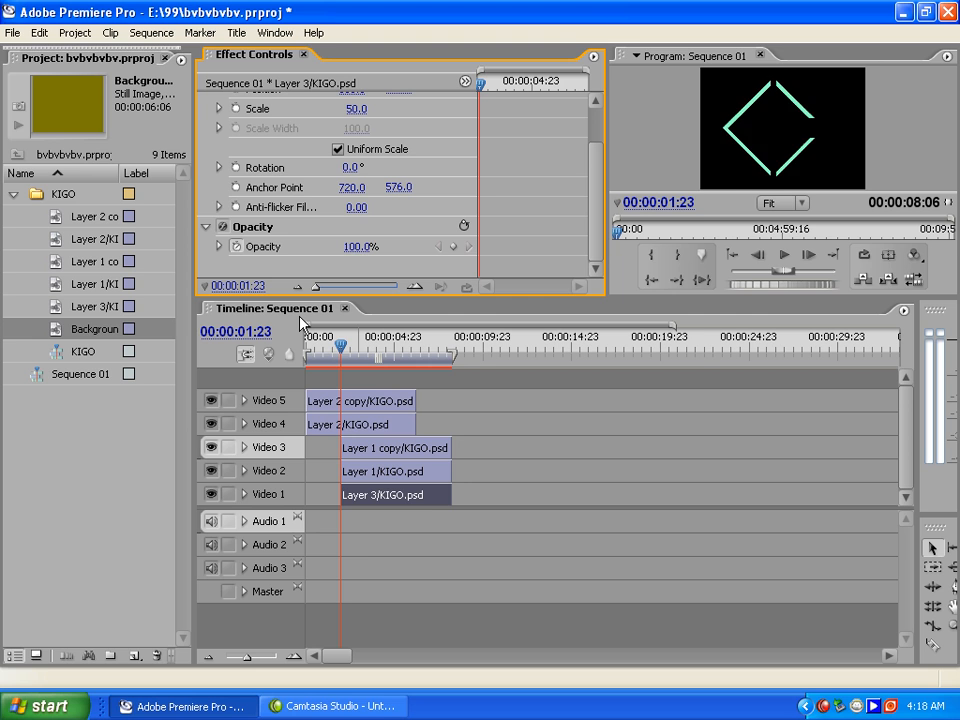
pyautogui.press('Right')
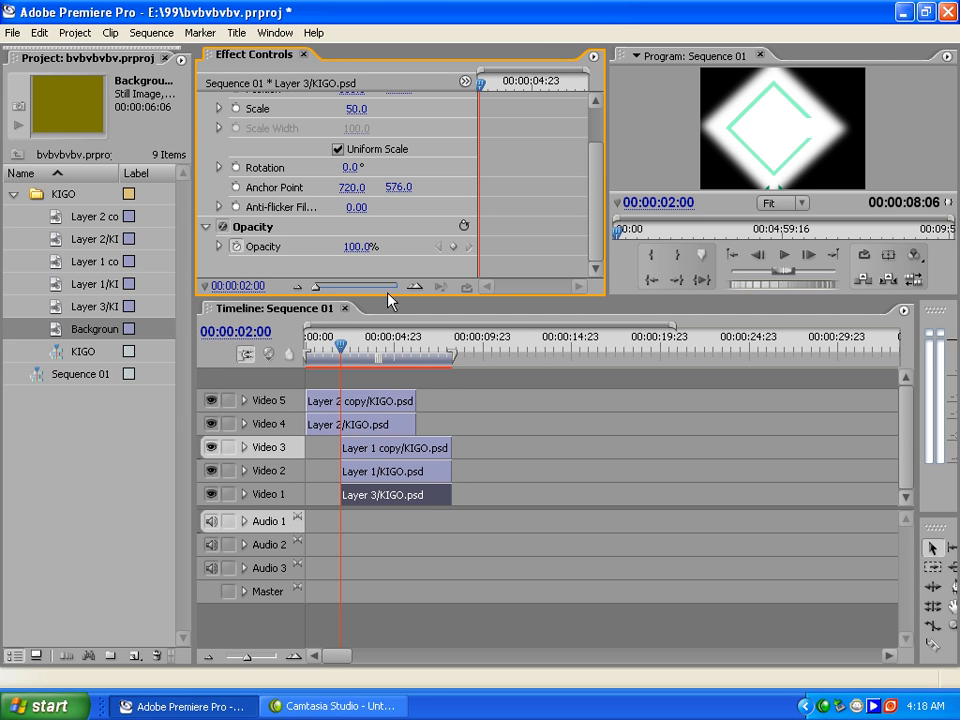
pyautogui.click(454, 247)
pyautogui.click(355, 247)
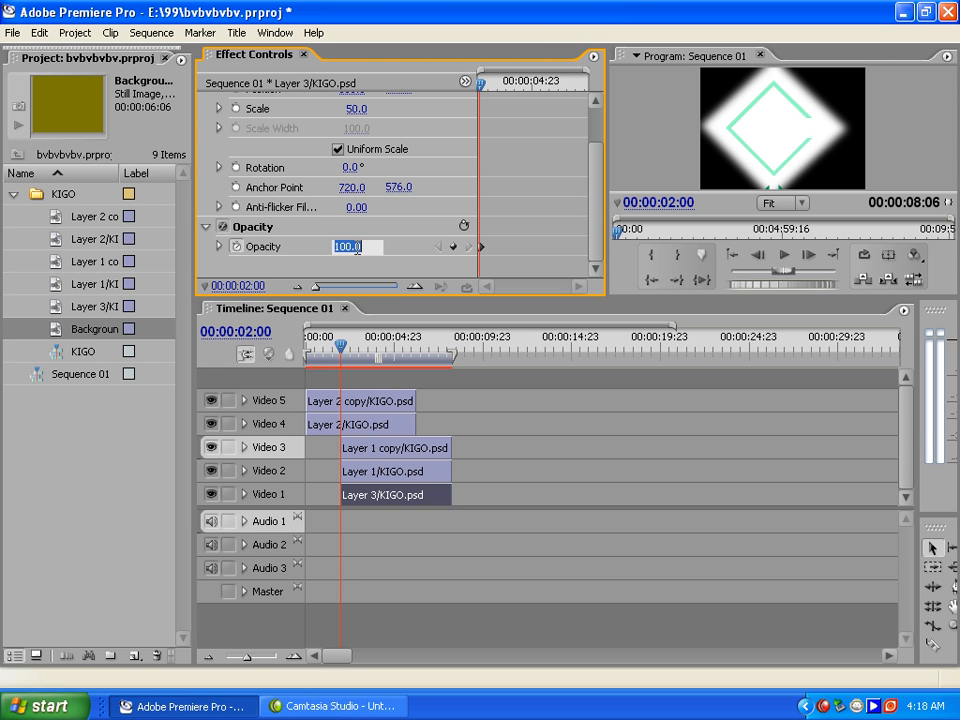
pyautogui.write('0')
pyautogui.press('Return')
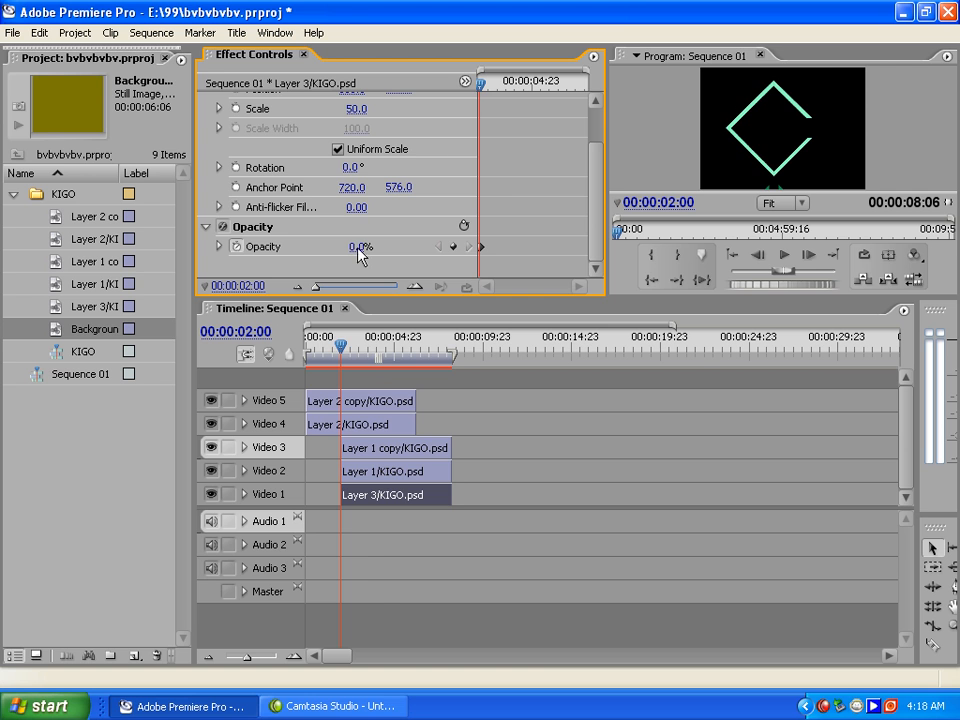
# Add a second Opacity keyframe at 0% to the Layer 3 clip shortly after the five-second mark
pyautogui.click(502, 82)
pyautogui.moveTo(502, 86); pyautogui.dragTo(539, 88)
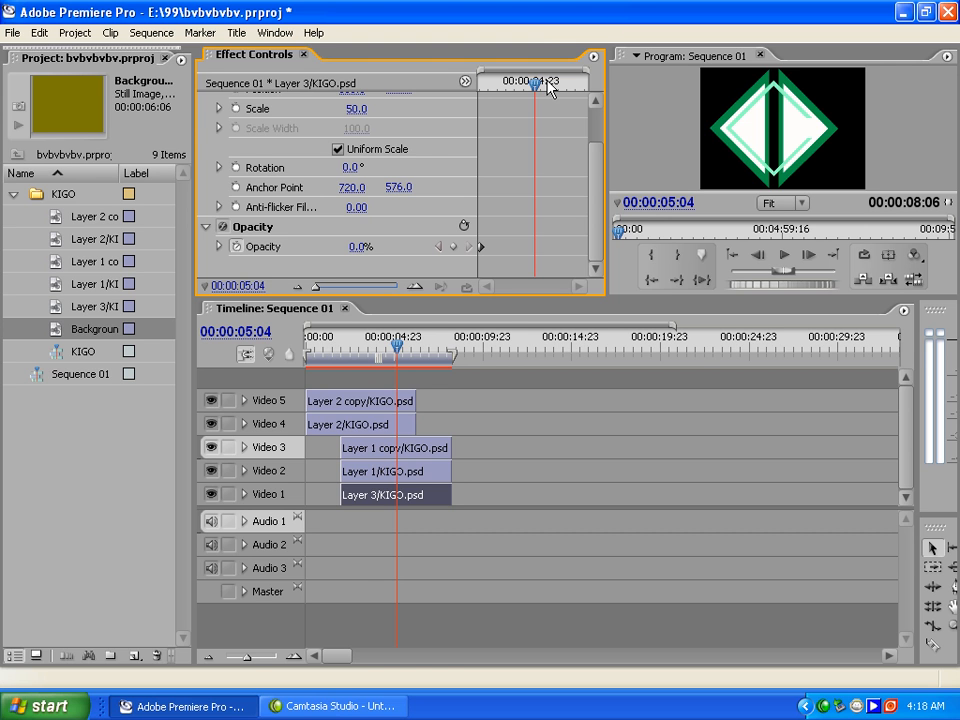
pyautogui.moveTo(549, 88)
pyautogui.mouseDown()
pyautogui.moveTo(527, 87)
pyautogui.moveTo(540, 88)
pyautogui.mouseUp()
pyautogui.click(453, 246)
# Set the Layer 3 clip's Opacity to 100% at 00:00:06:14 so that the glow fades in
pyautogui.moveTo(543, 85); pyautogui.dragTo(559, 86)
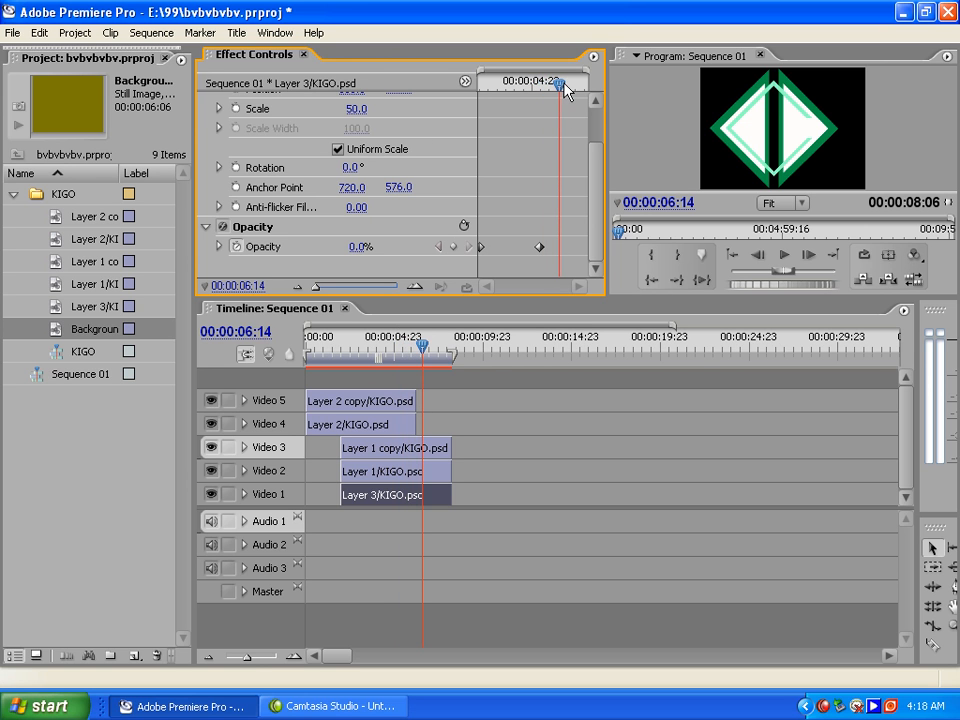
pyautogui.click(357, 247)
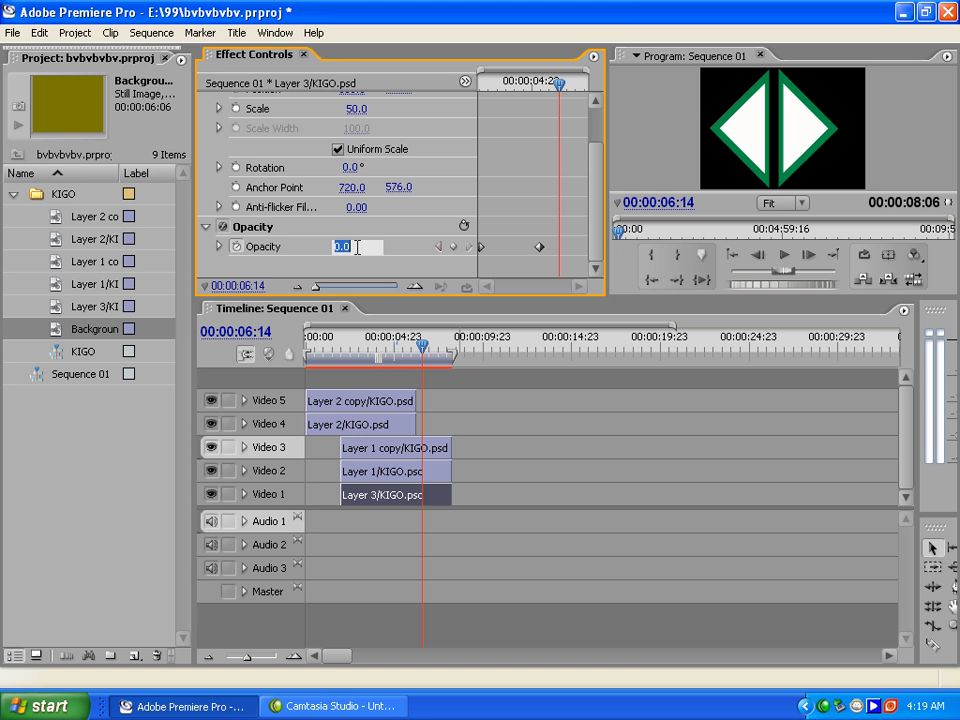
pyautogui.write('100')
pyautogui.press('Return')
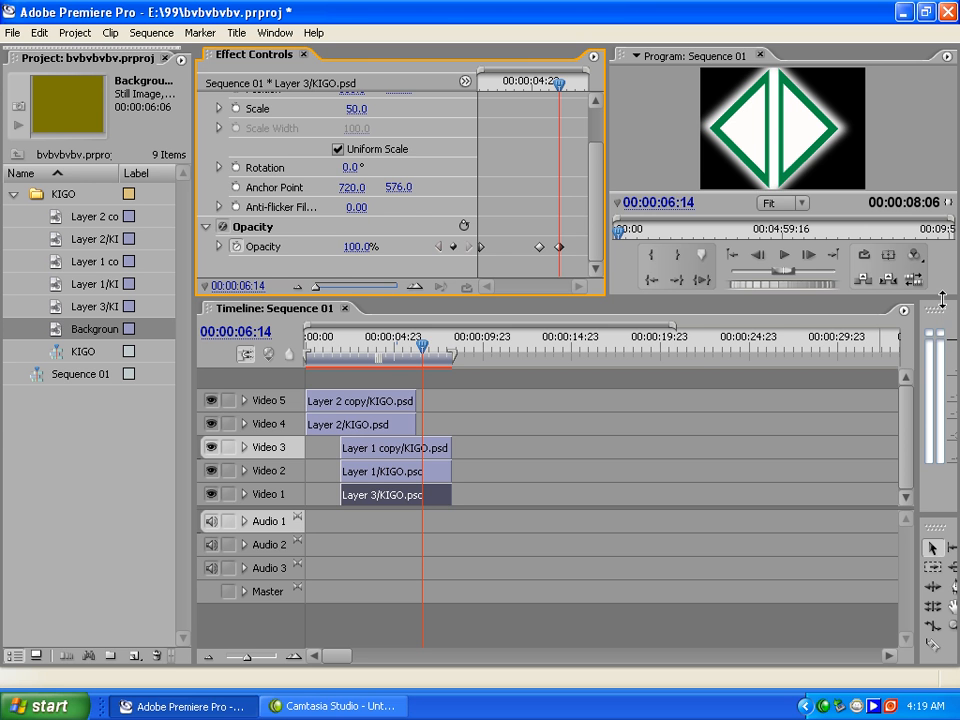
# Enlarge the Program monitor and render the preview of a work area that begins at the start of the Layer 3 clip
pyautogui.moveTo(942, 298); pyautogui.dragTo(777, 428)
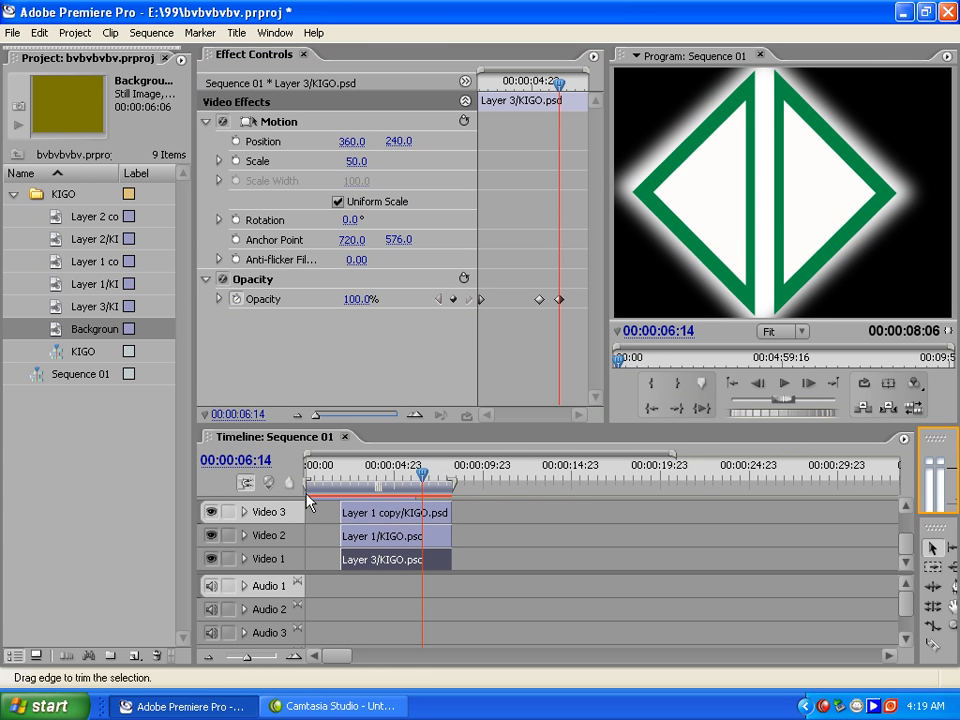
pyautogui.moveTo(312, 490); pyautogui.dragTo(336, 493)
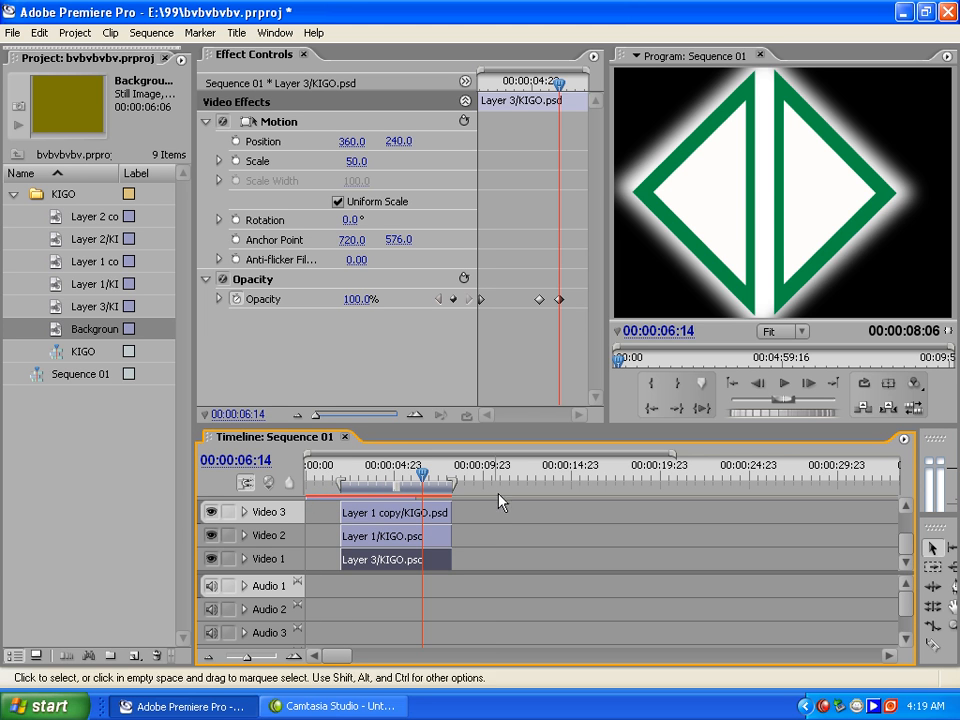
pyautogui.moveTo(422, 474); pyautogui.dragTo(368, 482)
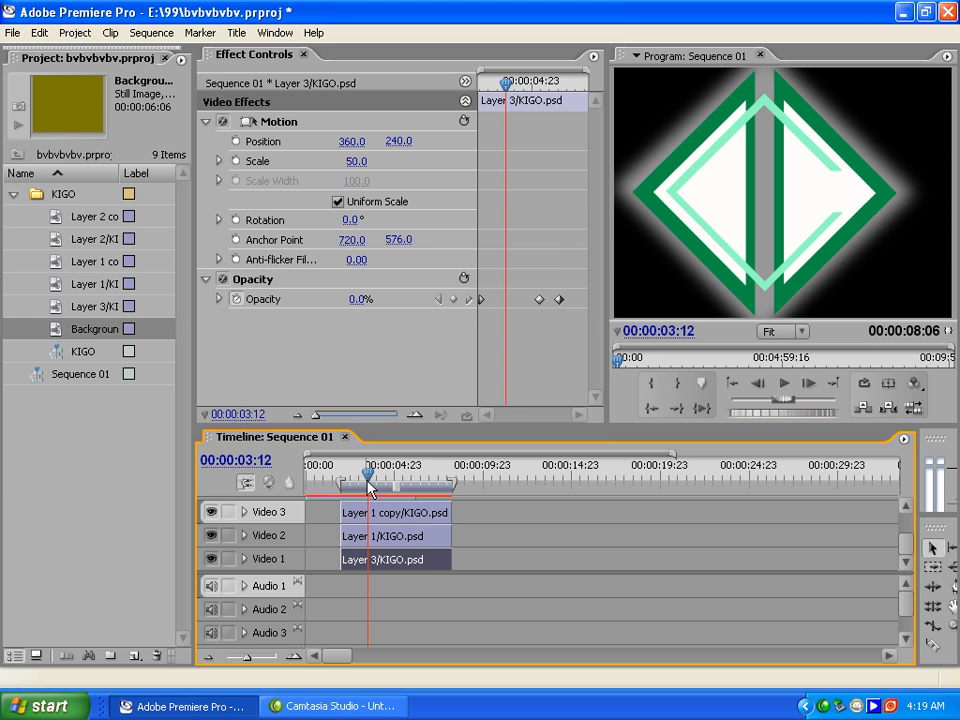
pyautogui.press('Return')
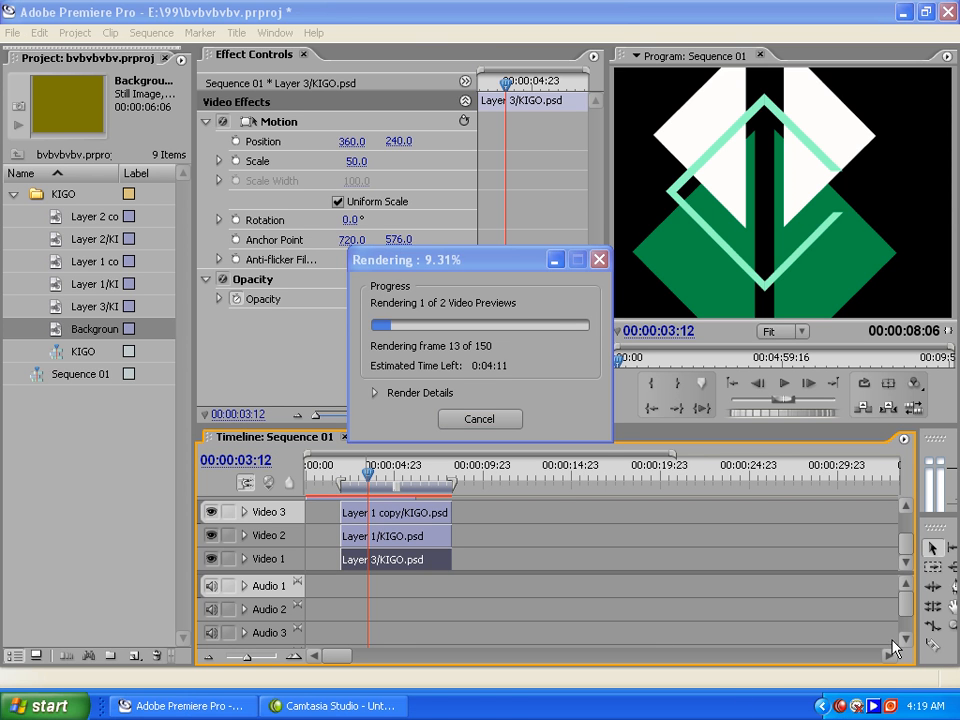
pyautogui.click(838, 708)
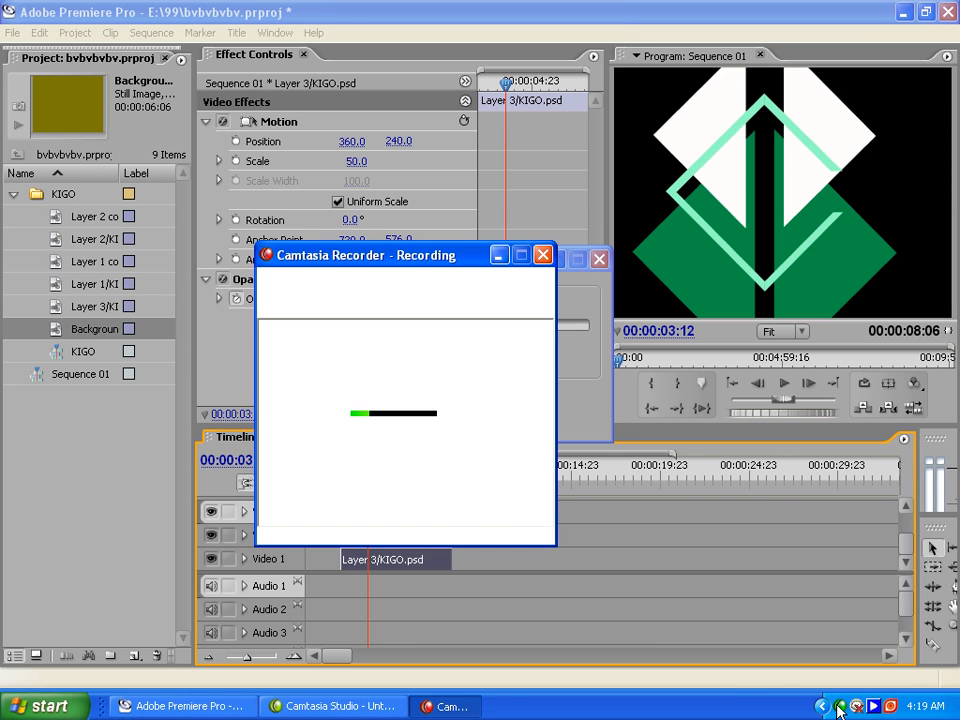
pyautogui.moveTo(366, 262); pyautogui.dragTo(528, 324)
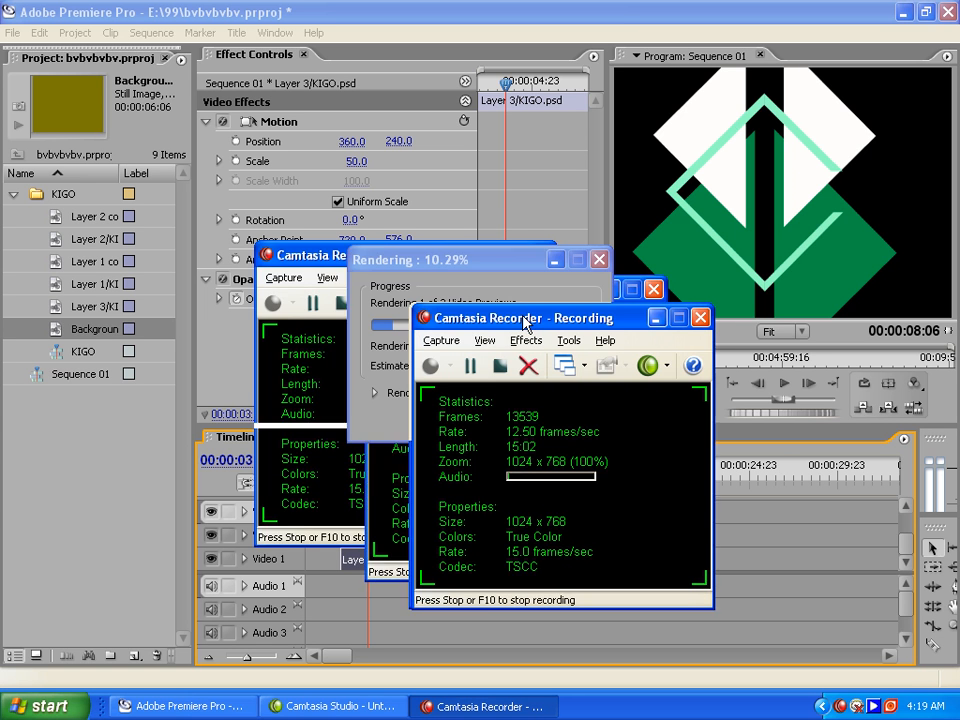